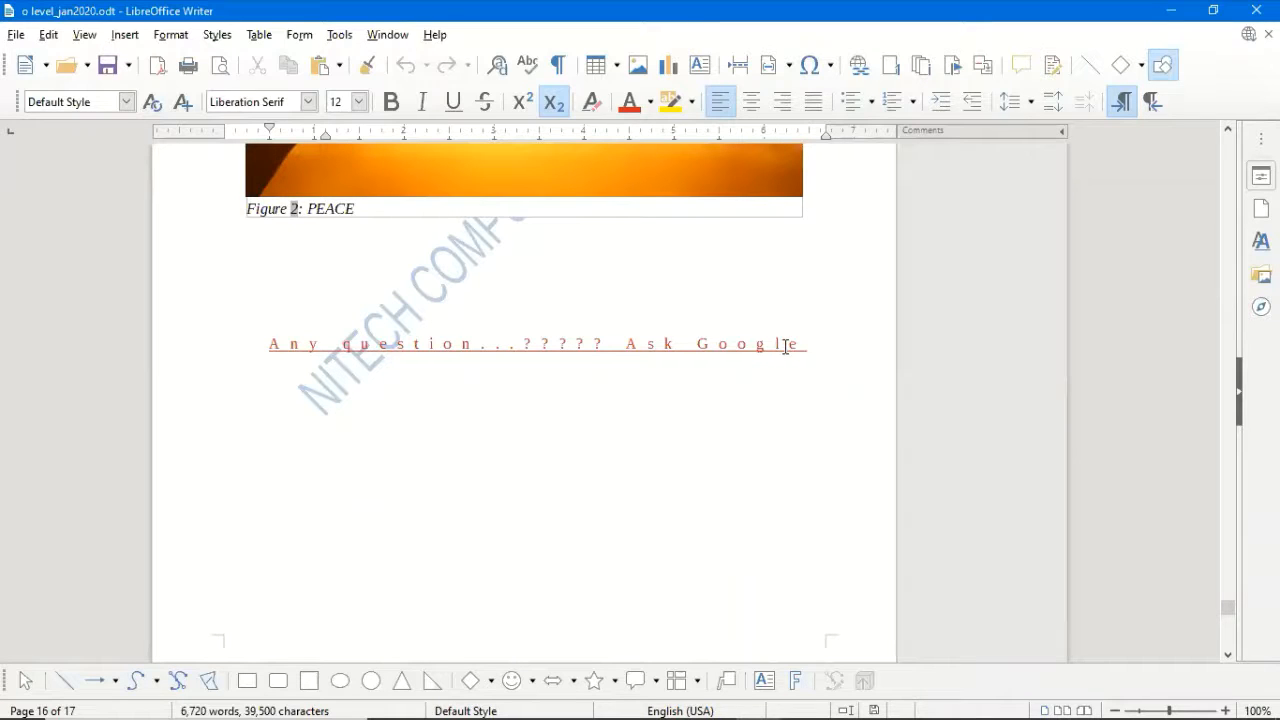
# Place the cursor at the top of the last page, page 17.
pyautogui.click(423, 357)
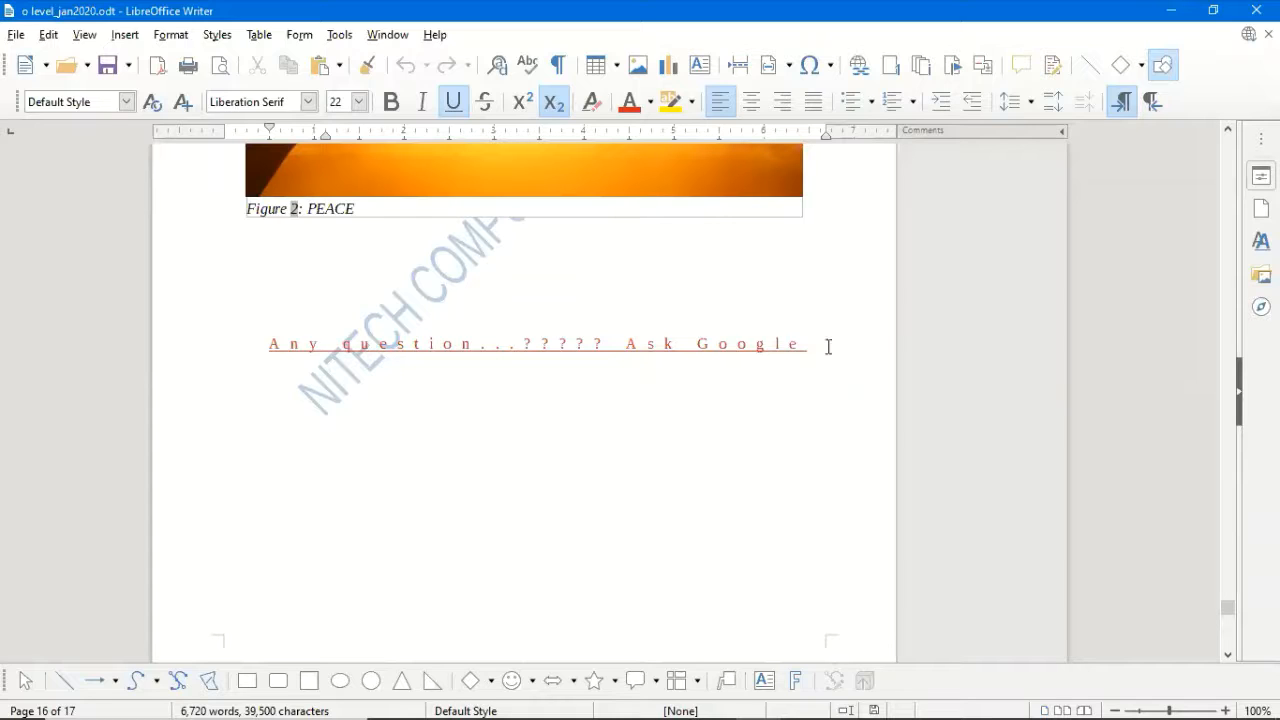
pyautogui.click(464, 475)
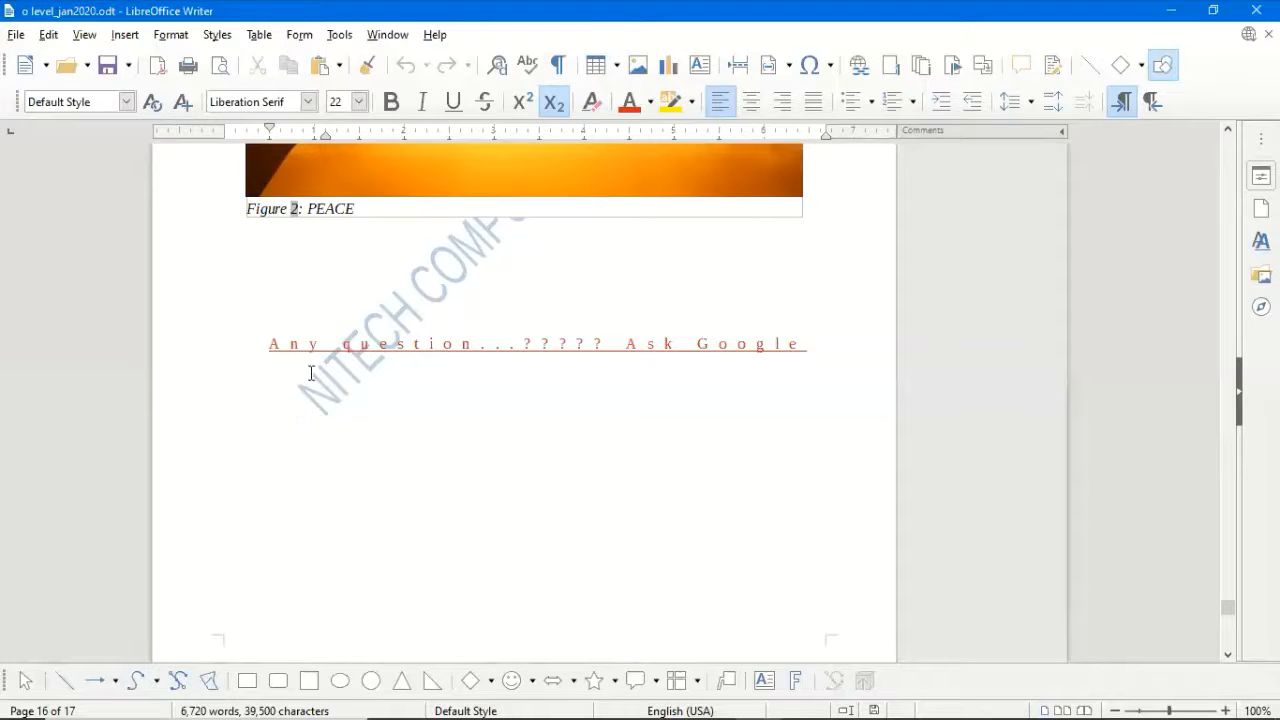
pyautogui.scroll(-3, 314, 371)
pyautogui.scroll(-5, 275, 340)
pyautogui.click(294, 317)
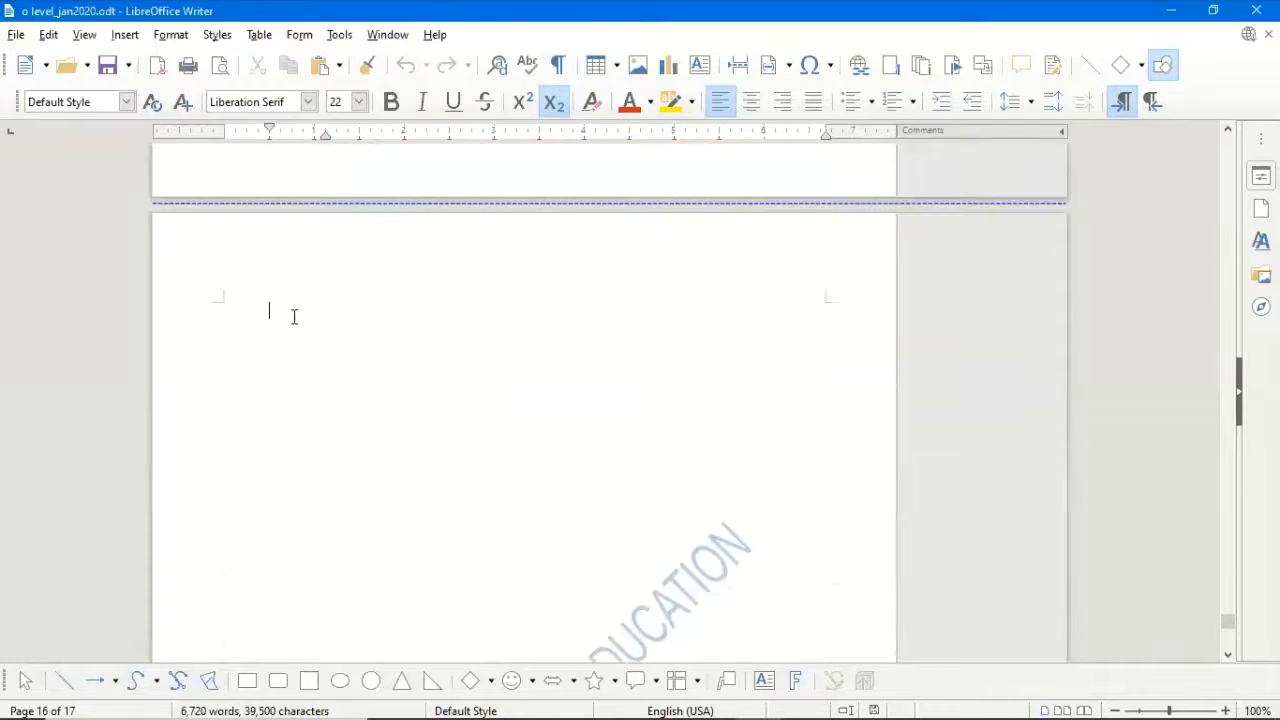
pyautogui.scroll(-3, 294, 317)
pyautogui.scroll(1, 294, 317)
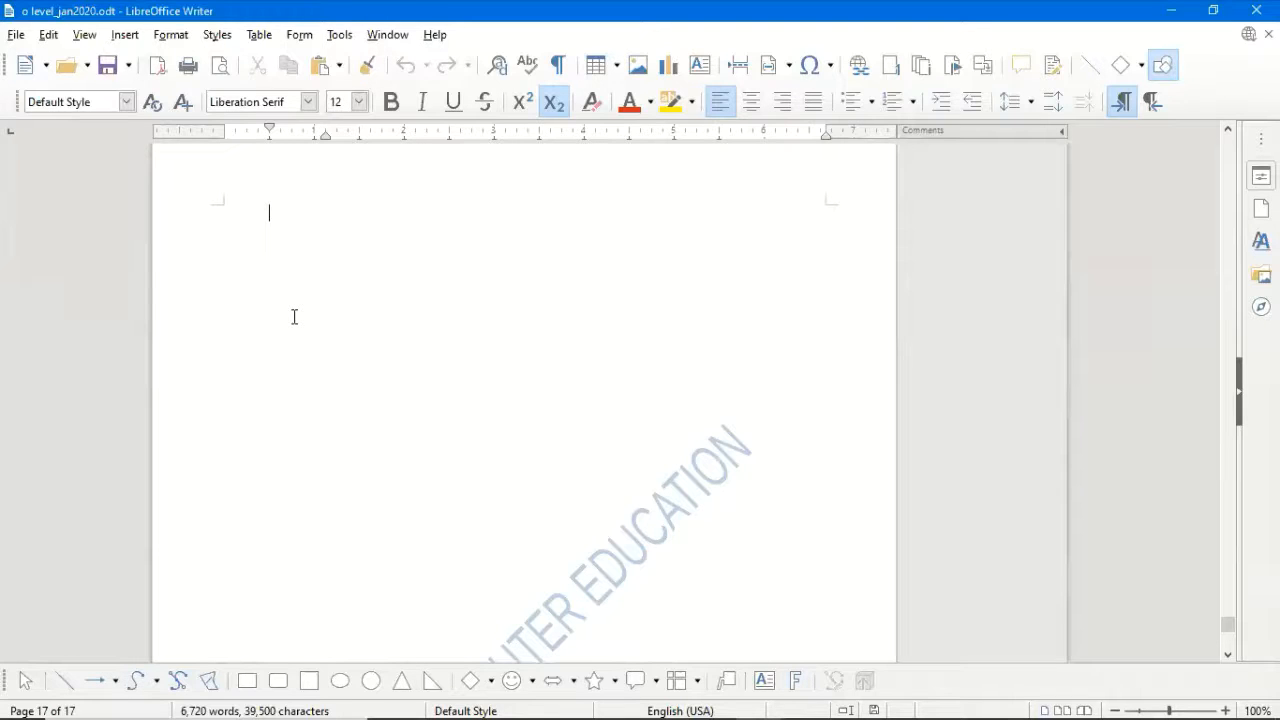
# Type 'details' and make it 18 pt.
pyautogui.write('details')
pyautogui.hotkey('shift', 'Home')
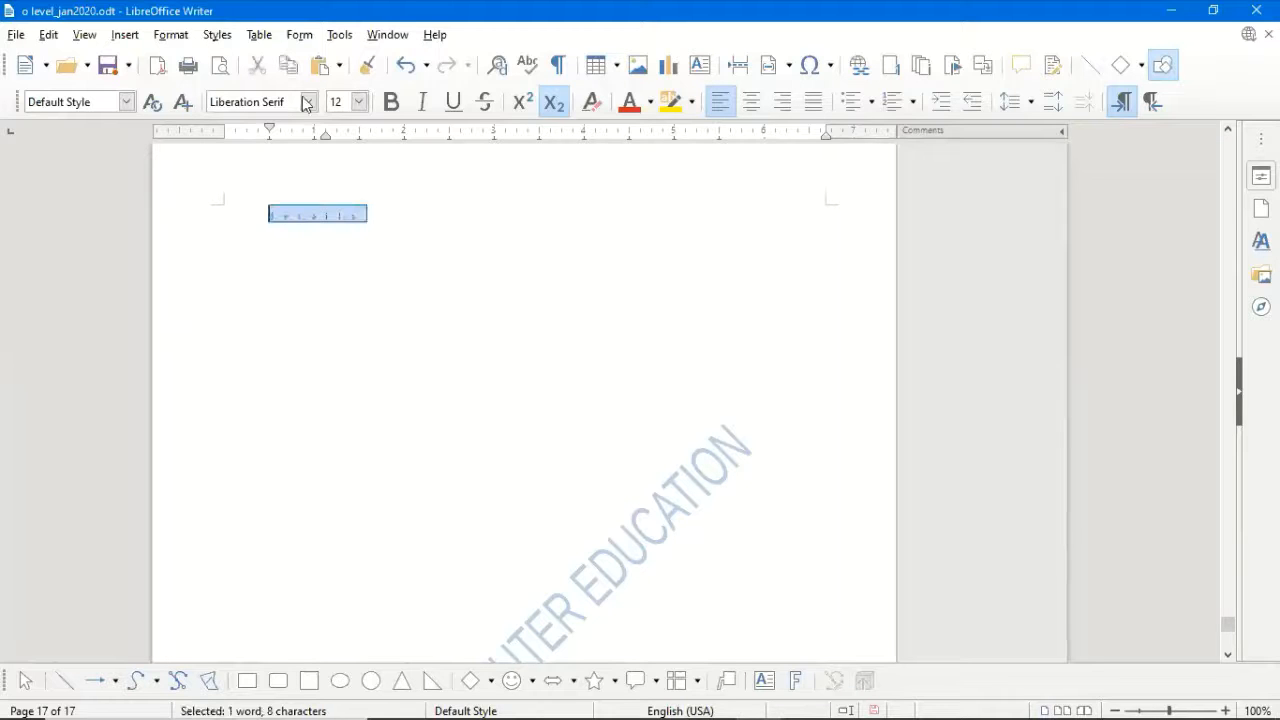
pyautogui.click(308, 102)
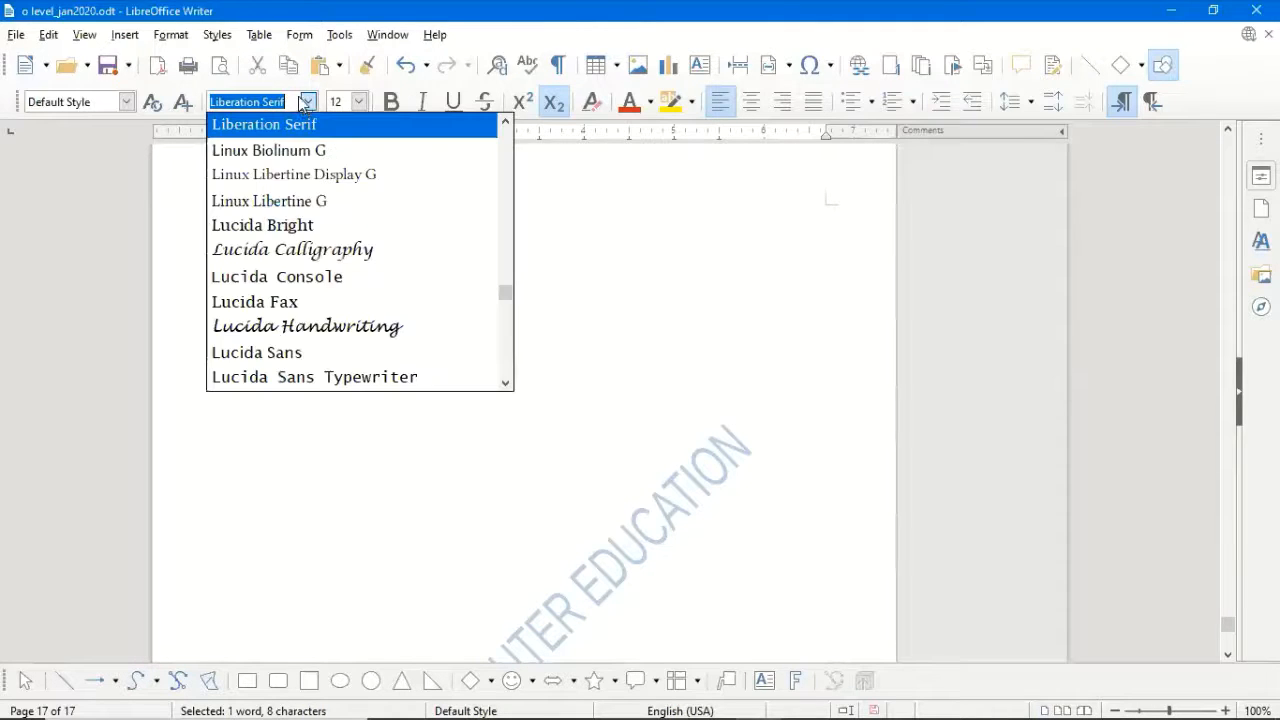
pyautogui.click(358, 102)
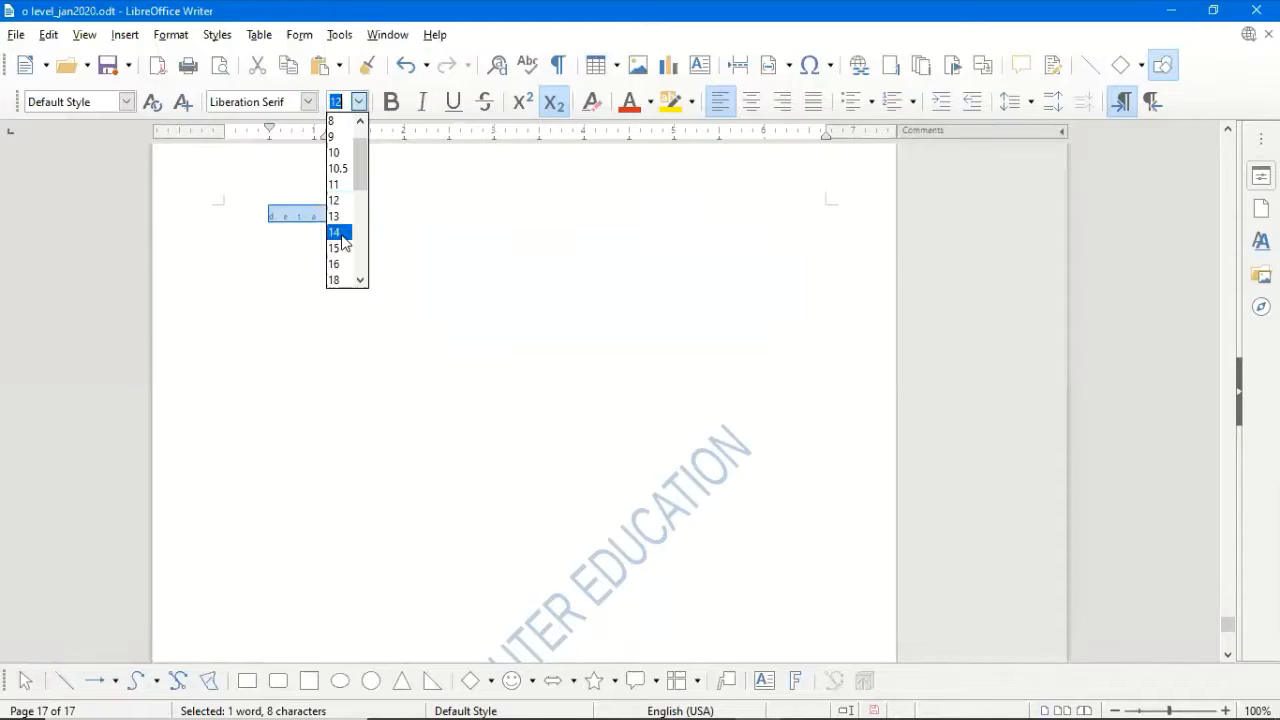
pyautogui.click(334, 281)
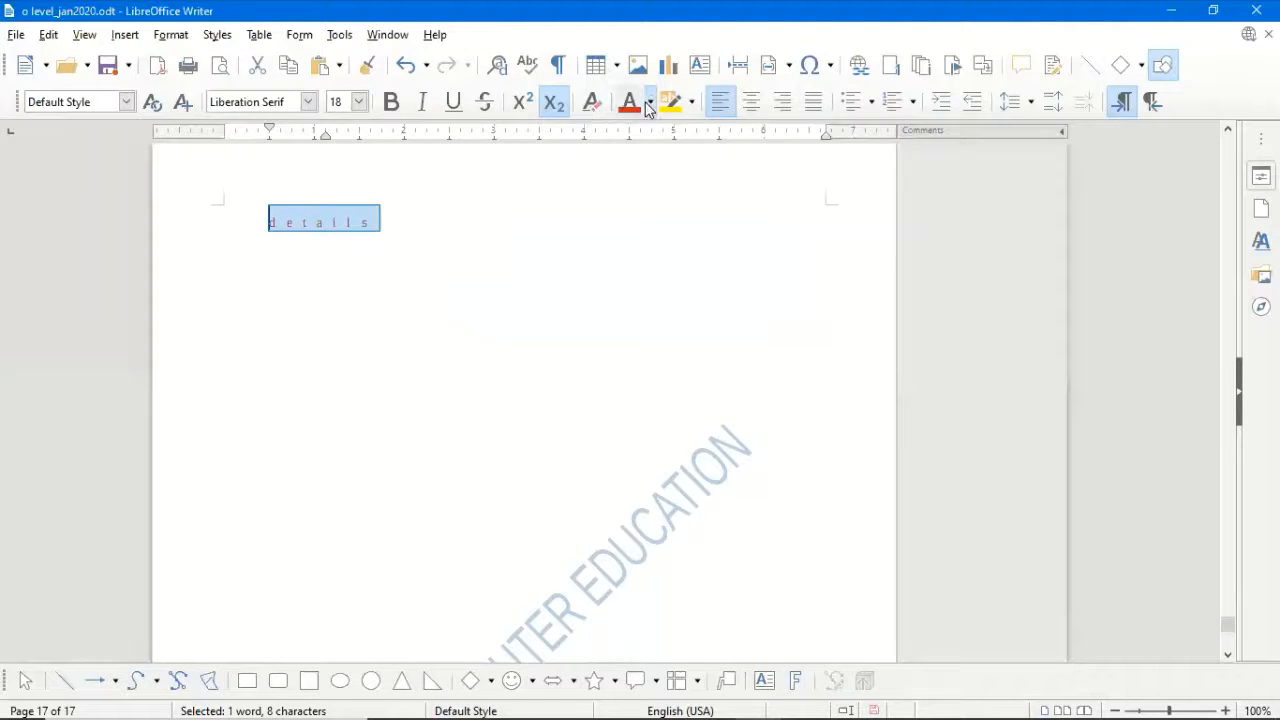
# Clear the direct formatting and capitalise the word to 'Details'.
pyautogui.hotkey('ctrl', 'm')
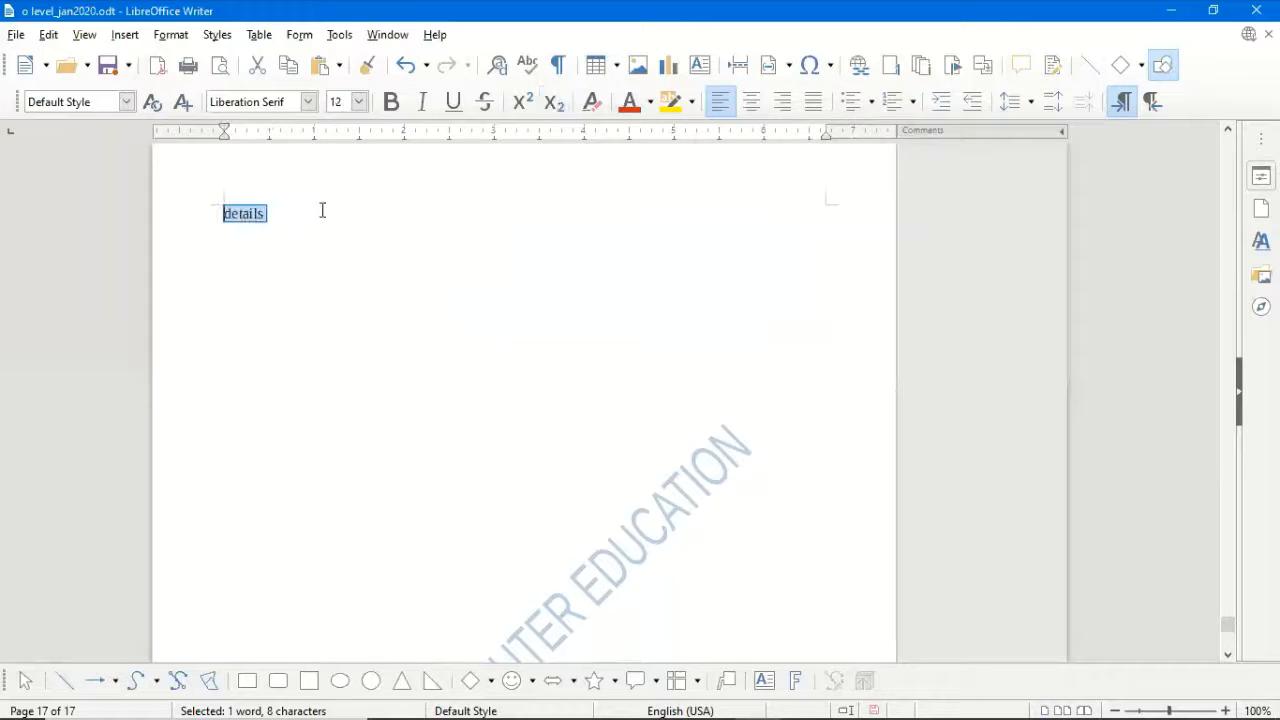
pyautogui.click(322, 210)
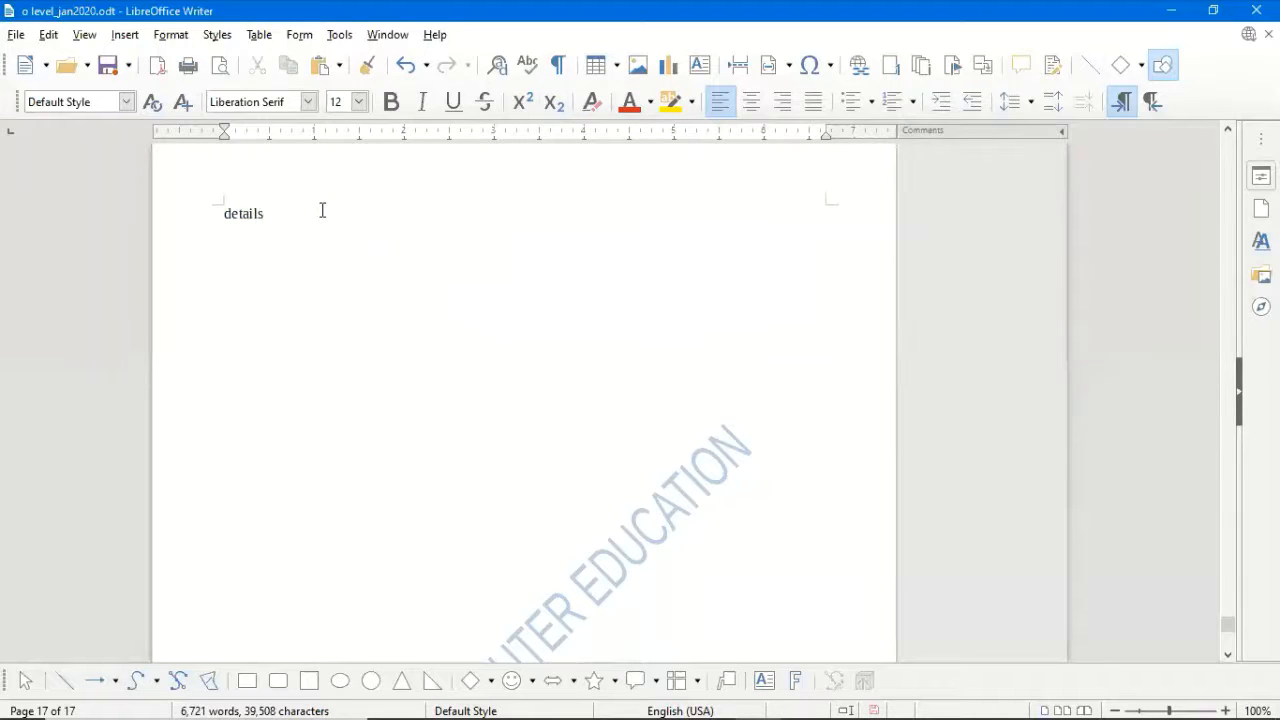
pyautogui.write('D')
pyautogui.press('Delete')
pyautogui.click(1226, 705)
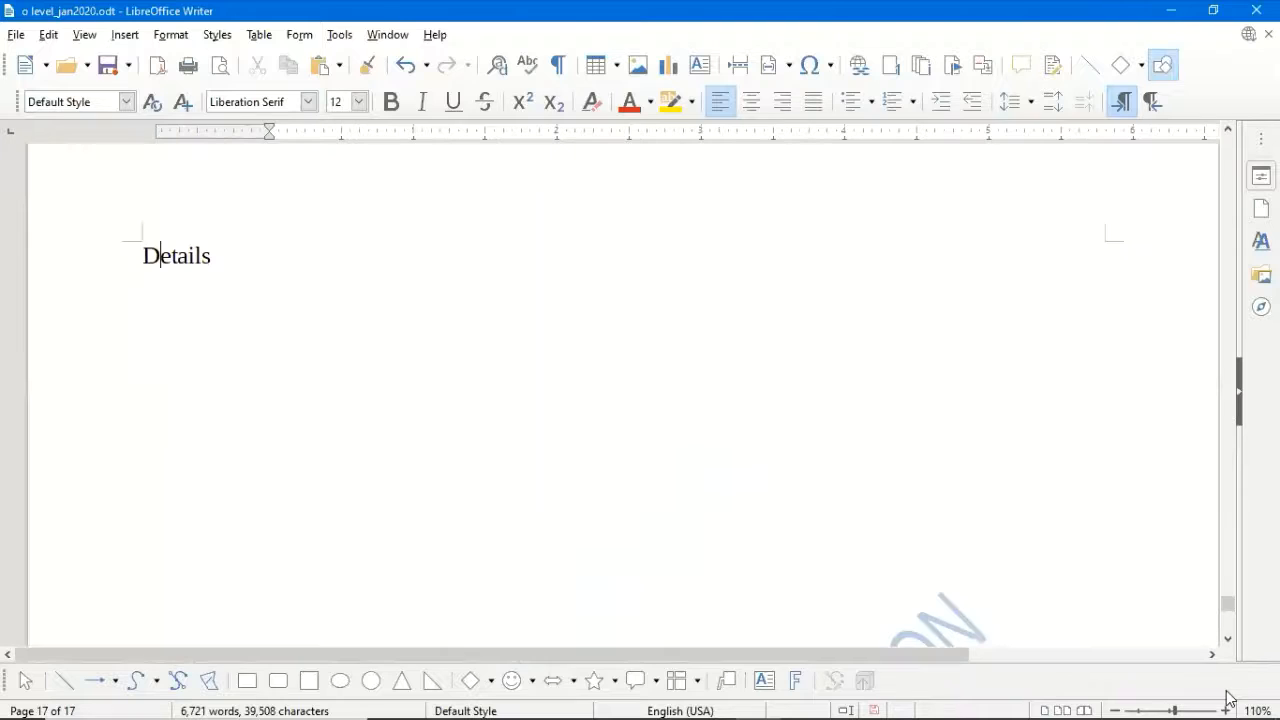
# Extend the line to 'Details are as follows-' and save the document.
pyautogui.click(377, 280)
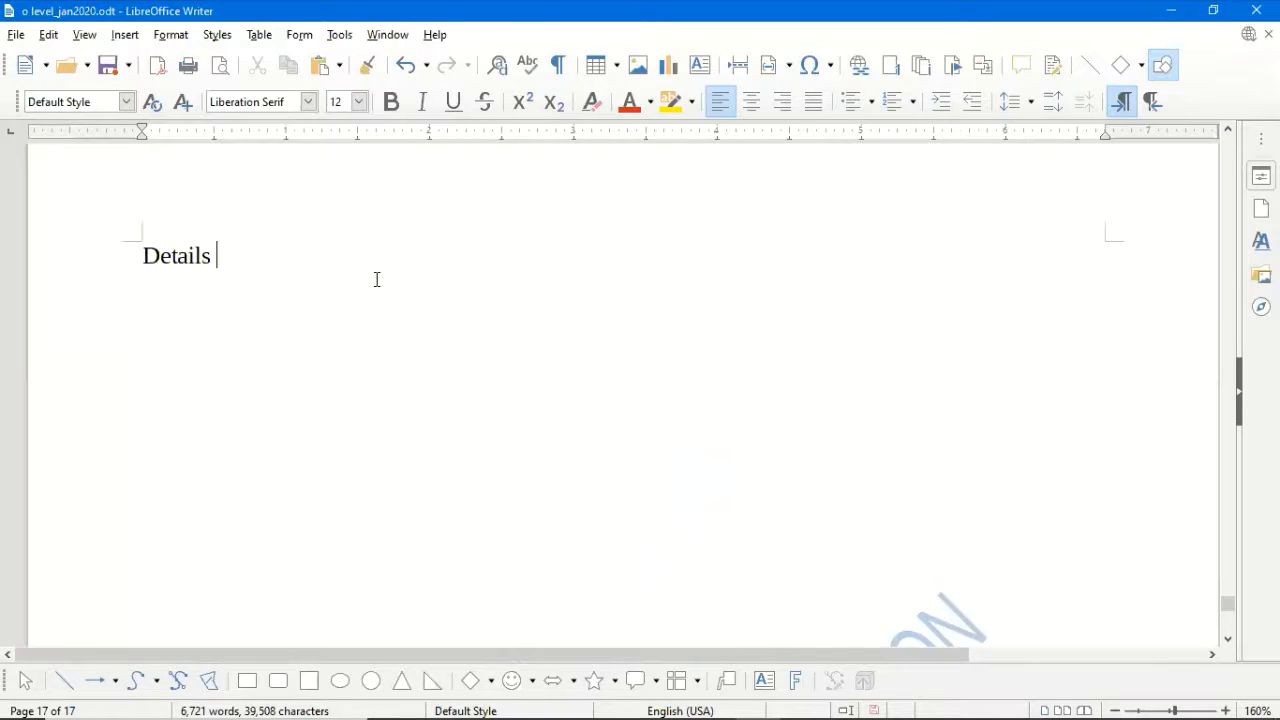
pyautogui.write('of a')
pyautogui.press('BackSpace')
pyautogui.press('BackSpace')
pyautogui.press('BackSpace')
pyautogui.press('BackSpace')
pyautogui.write('are as ')
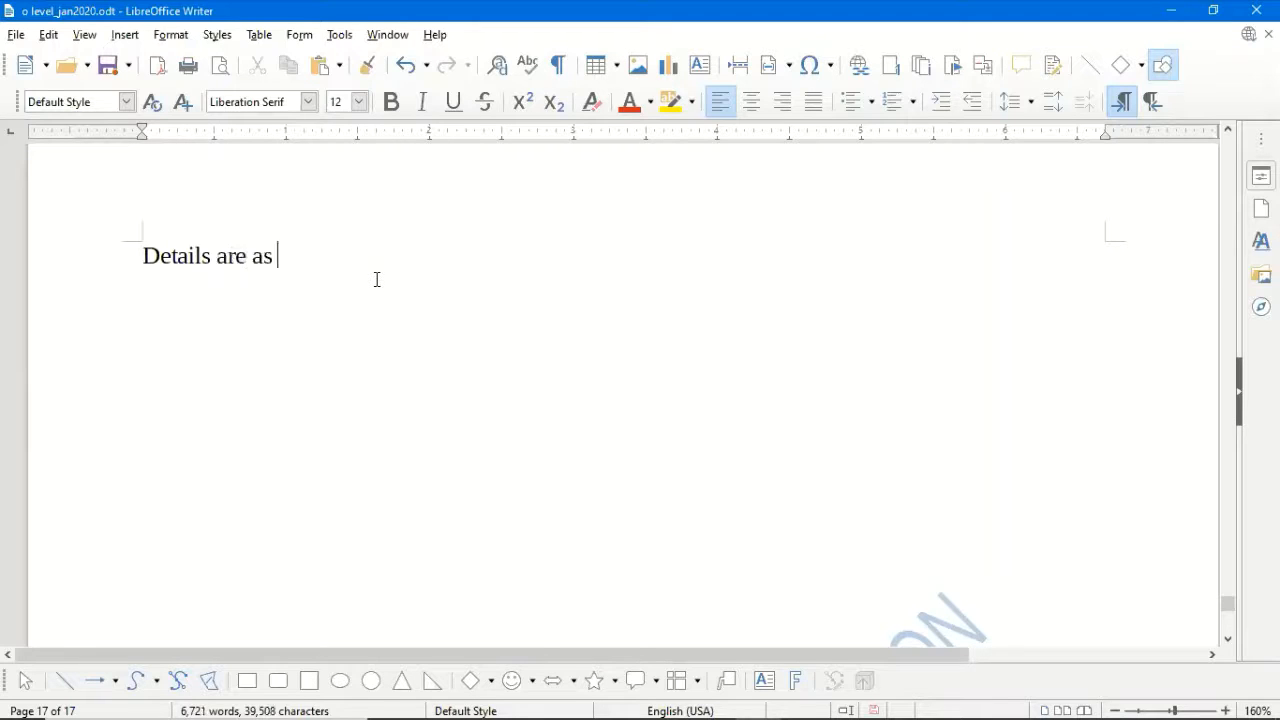
pyautogui.write('follows-')
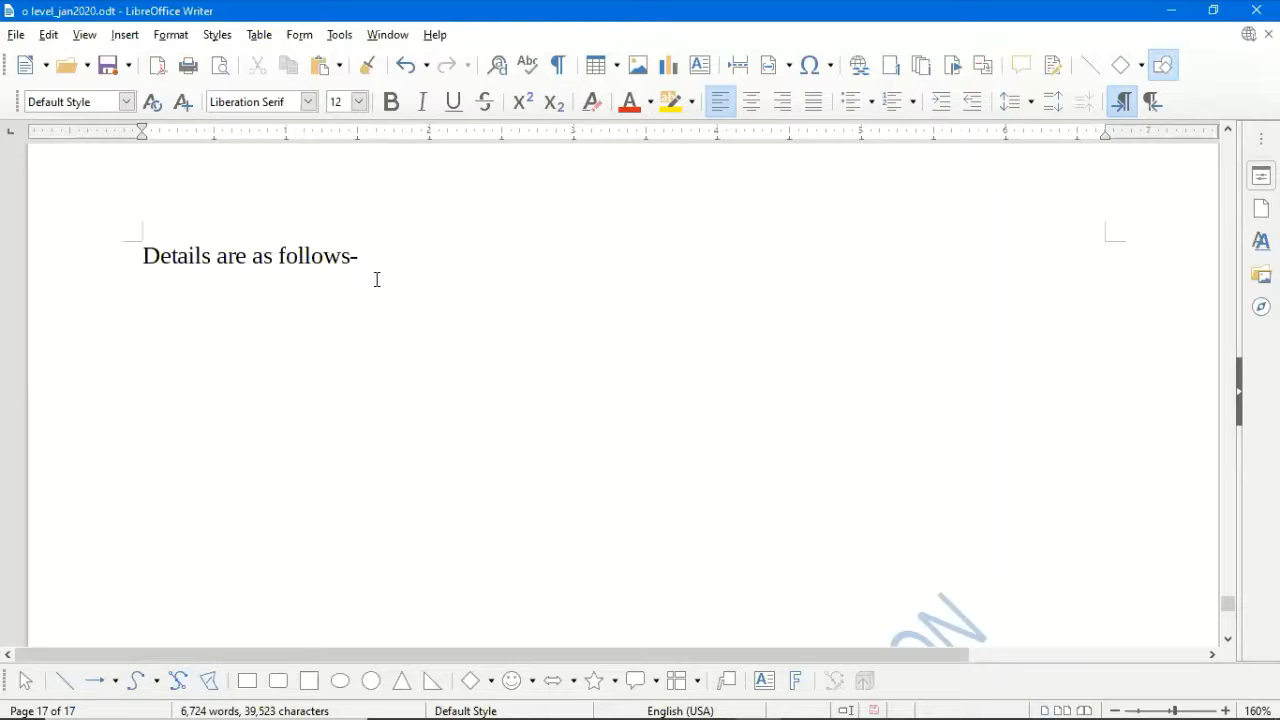
pyautogui.hotkey('ctrl', 's')
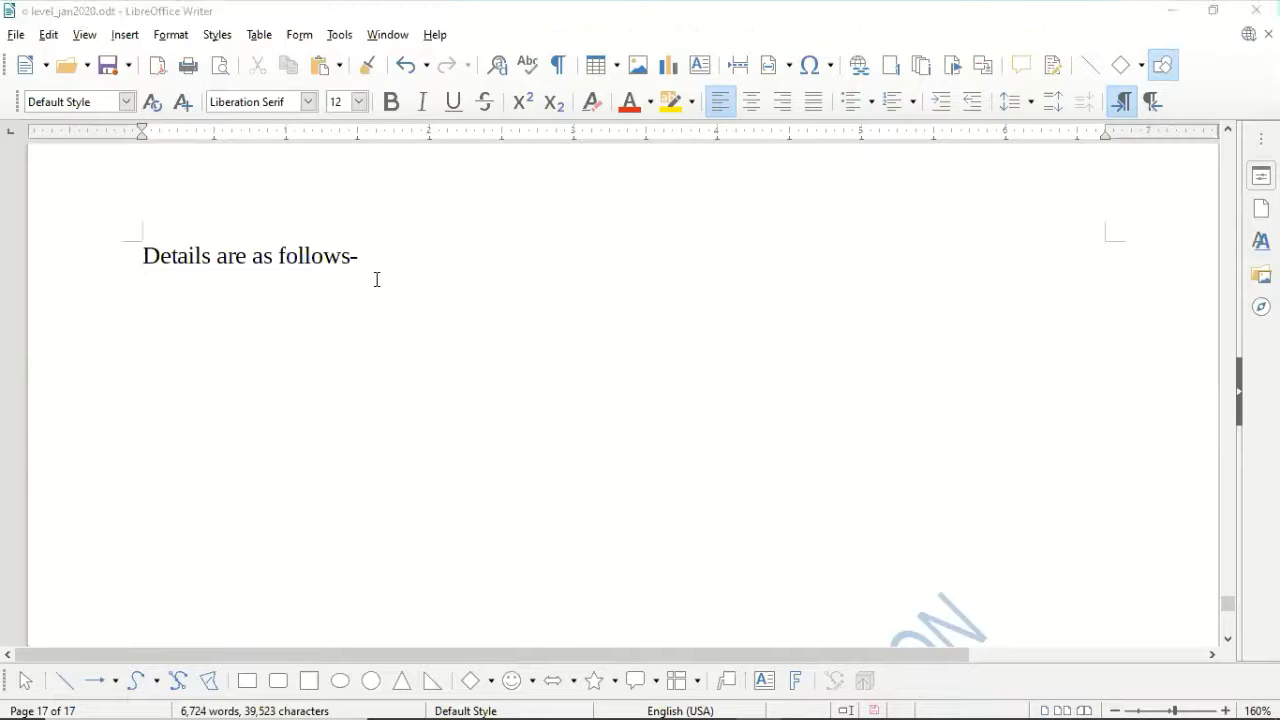
pyautogui.hotkey('ctrl', 'k')
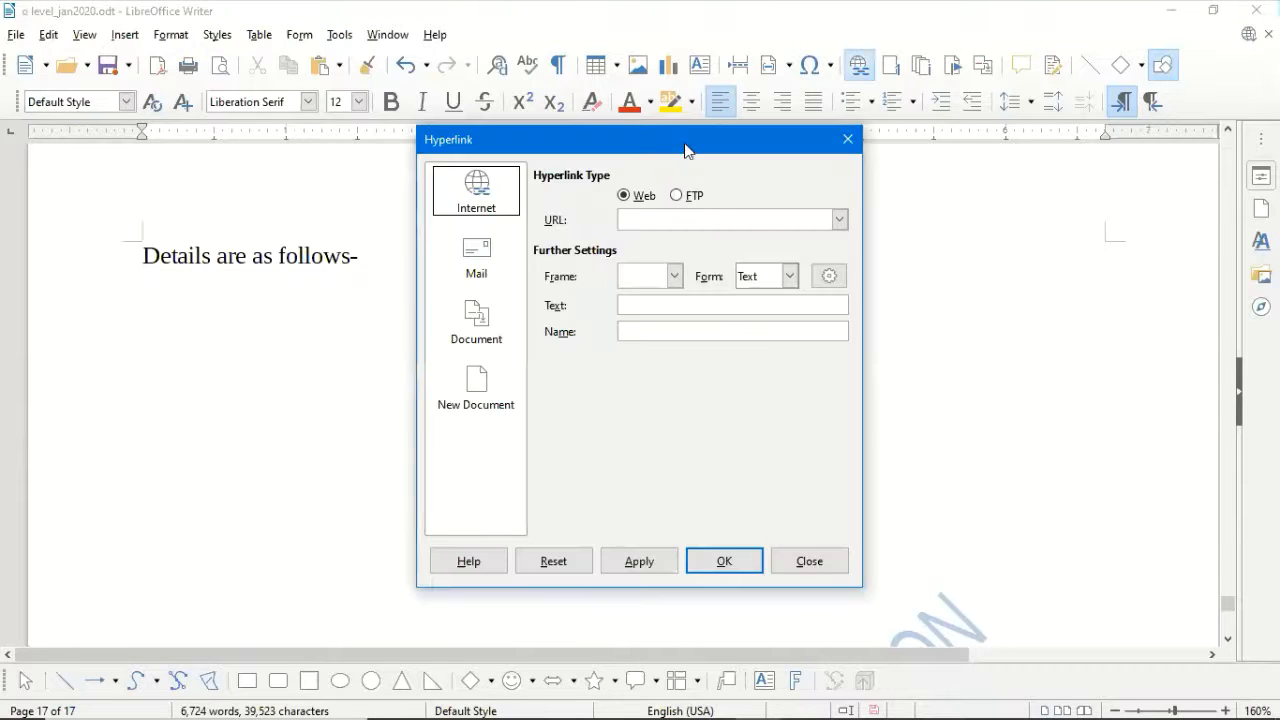
# Point a document hyperlink at the file 23042020.docx.
pyautogui.moveTo(685, 150); pyautogui.dragTo(677, 88)
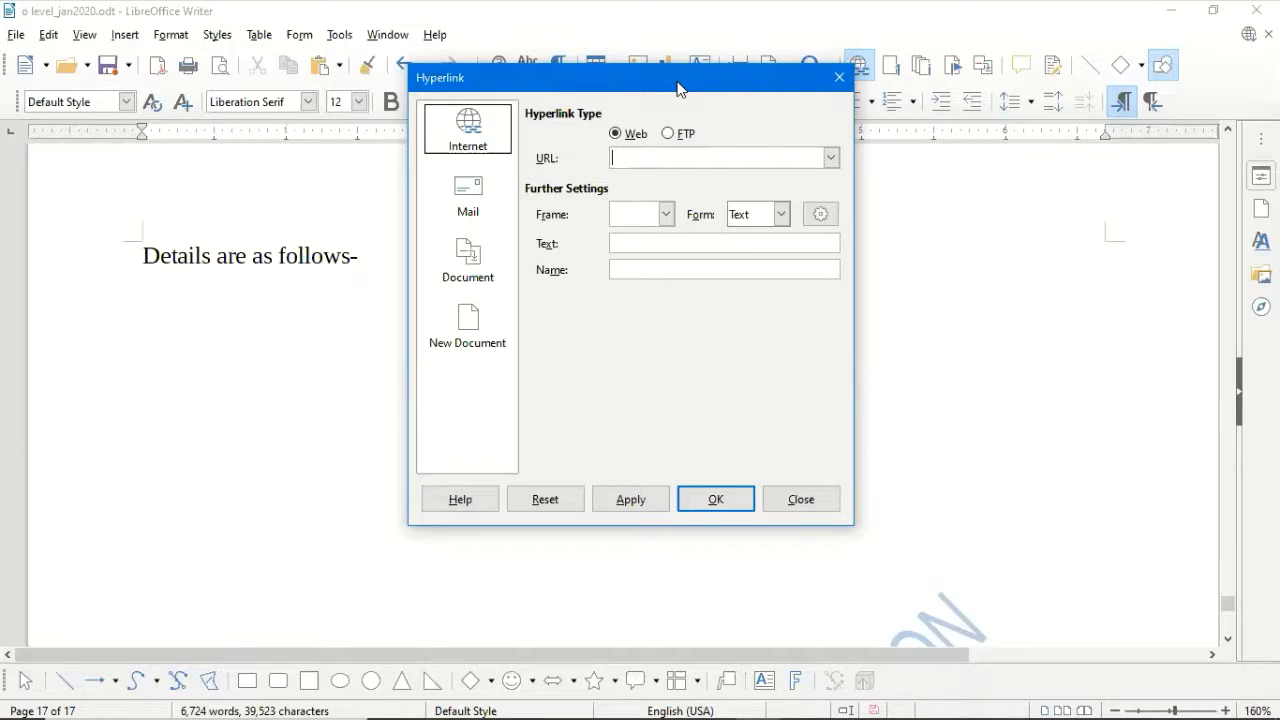
pyautogui.click(473, 277)
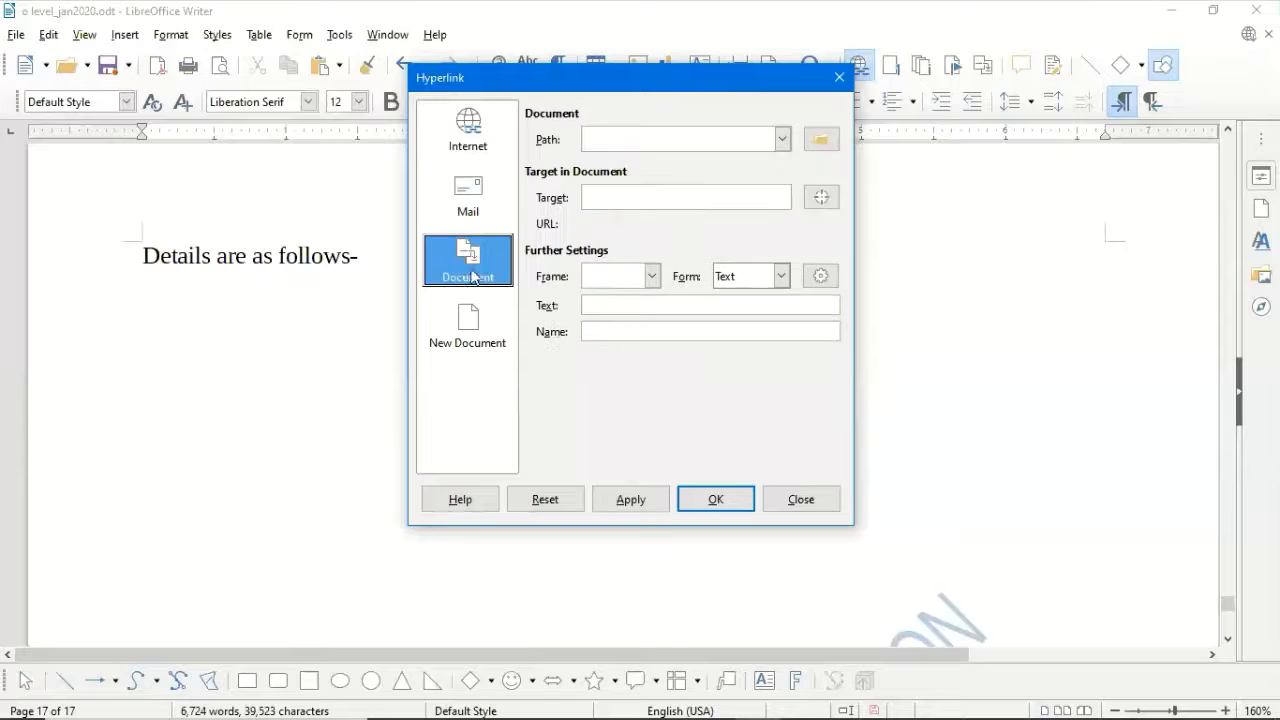
pyautogui.click(821, 141)
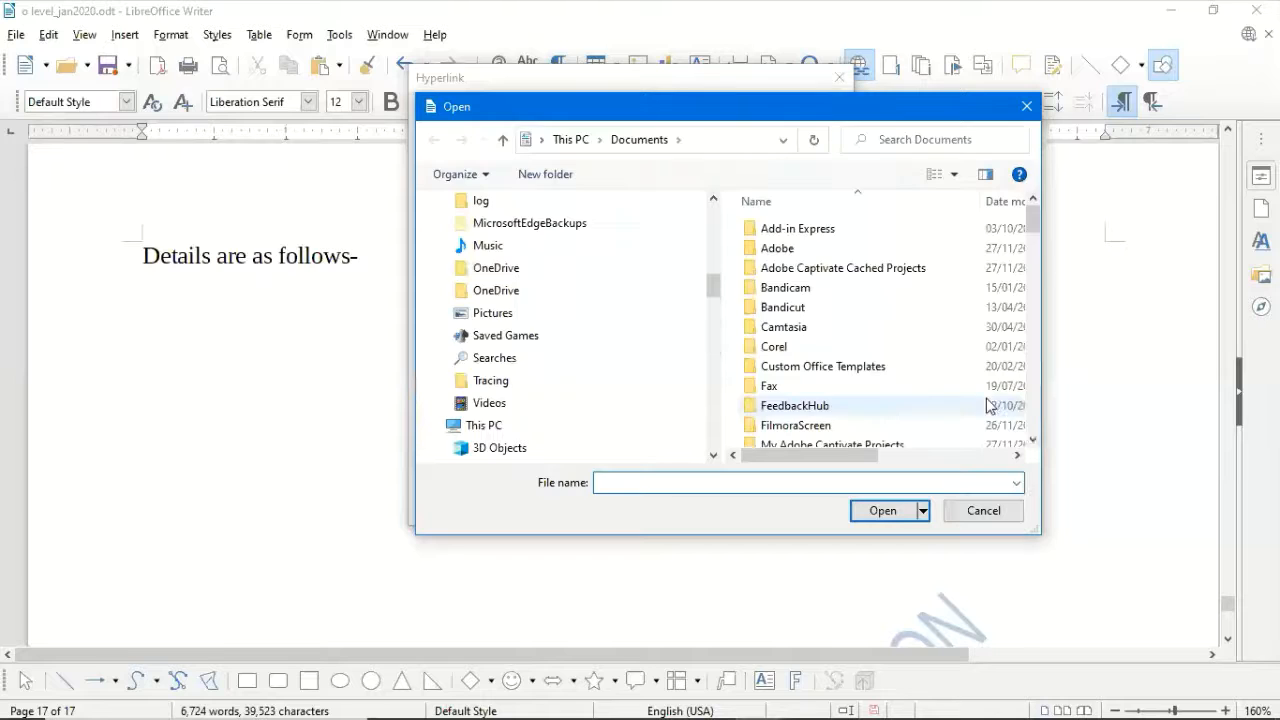
pyautogui.click(1034, 440)
pyautogui.click(1034, 441)
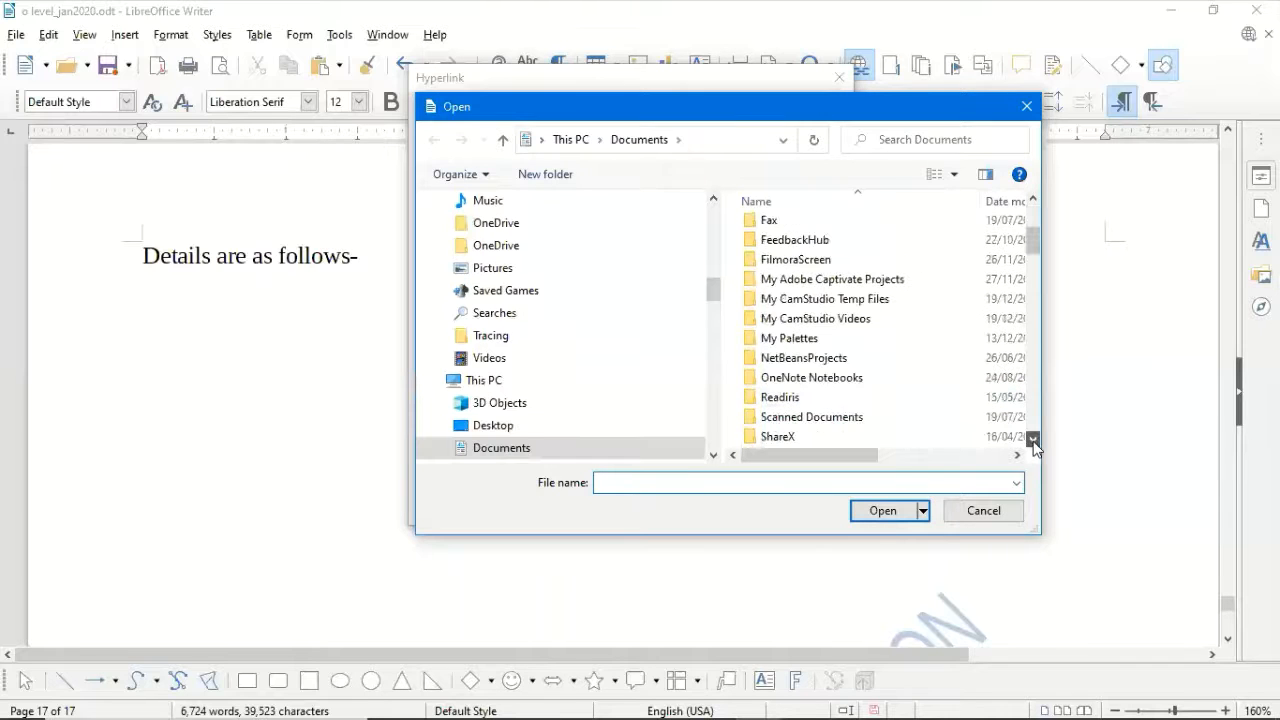
pyautogui.click(1034, 443)
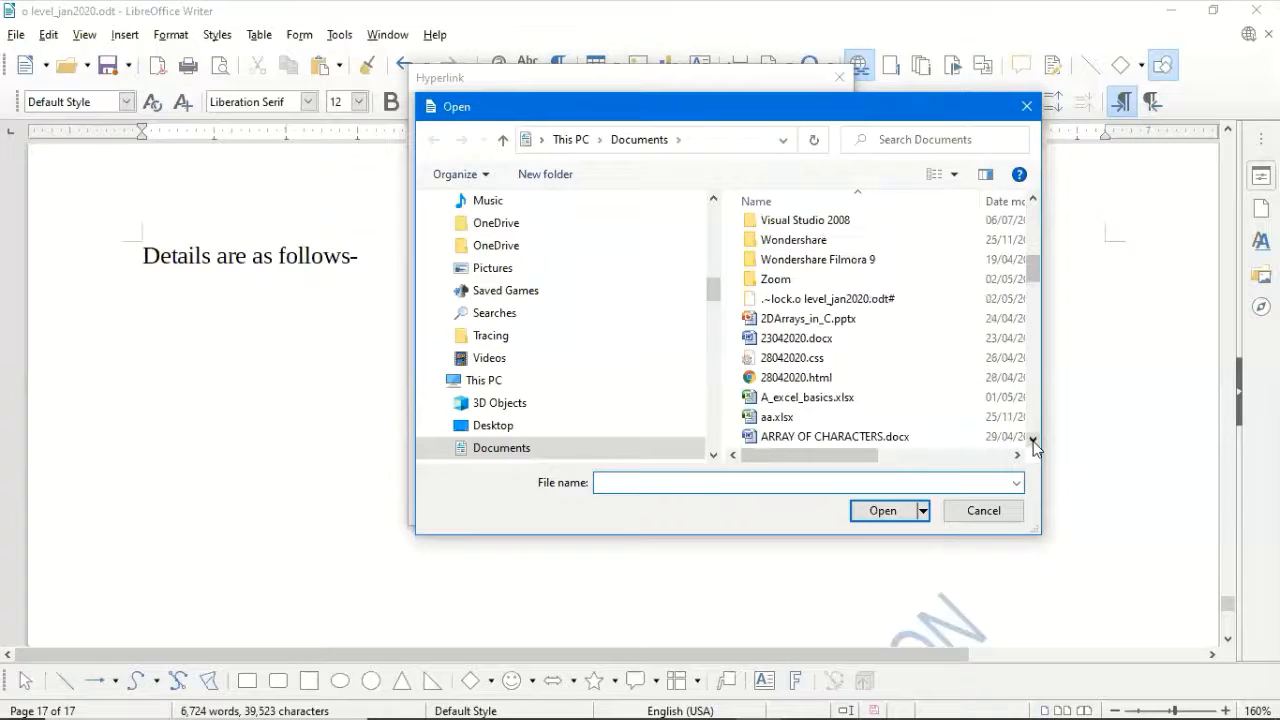
pyautogui.click(812, 340)
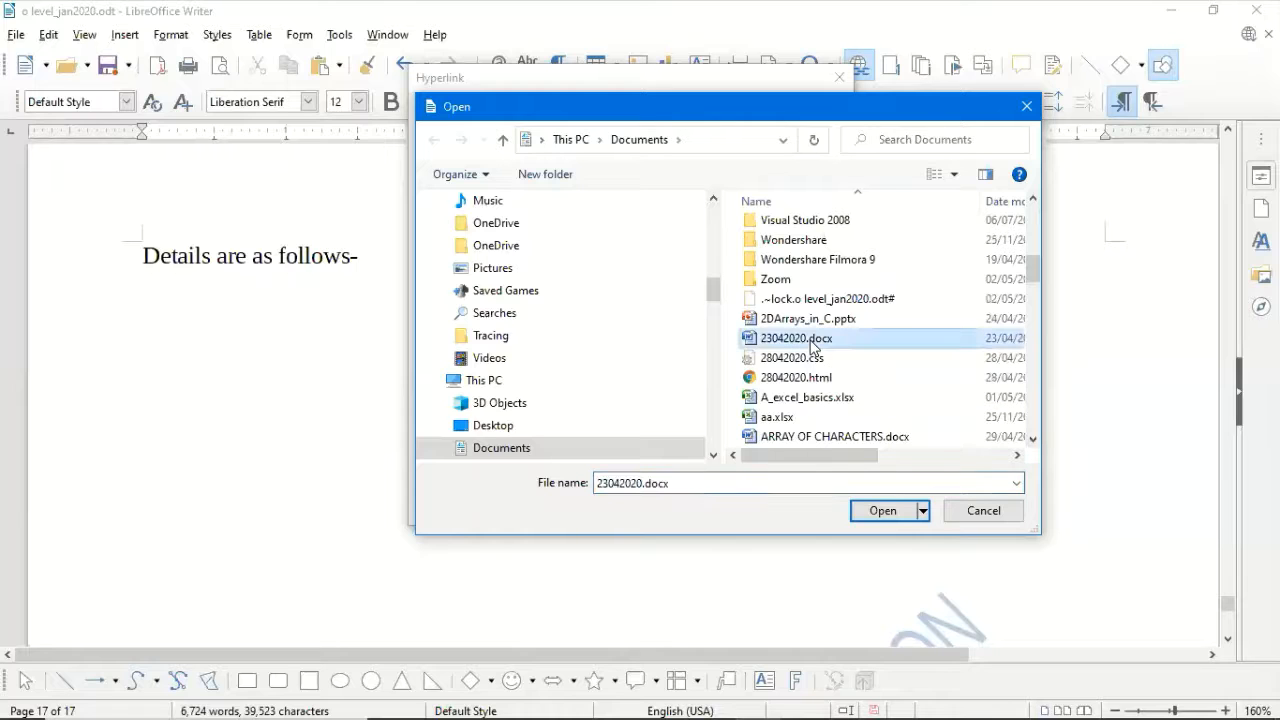
pyautogui.click(884, 512)
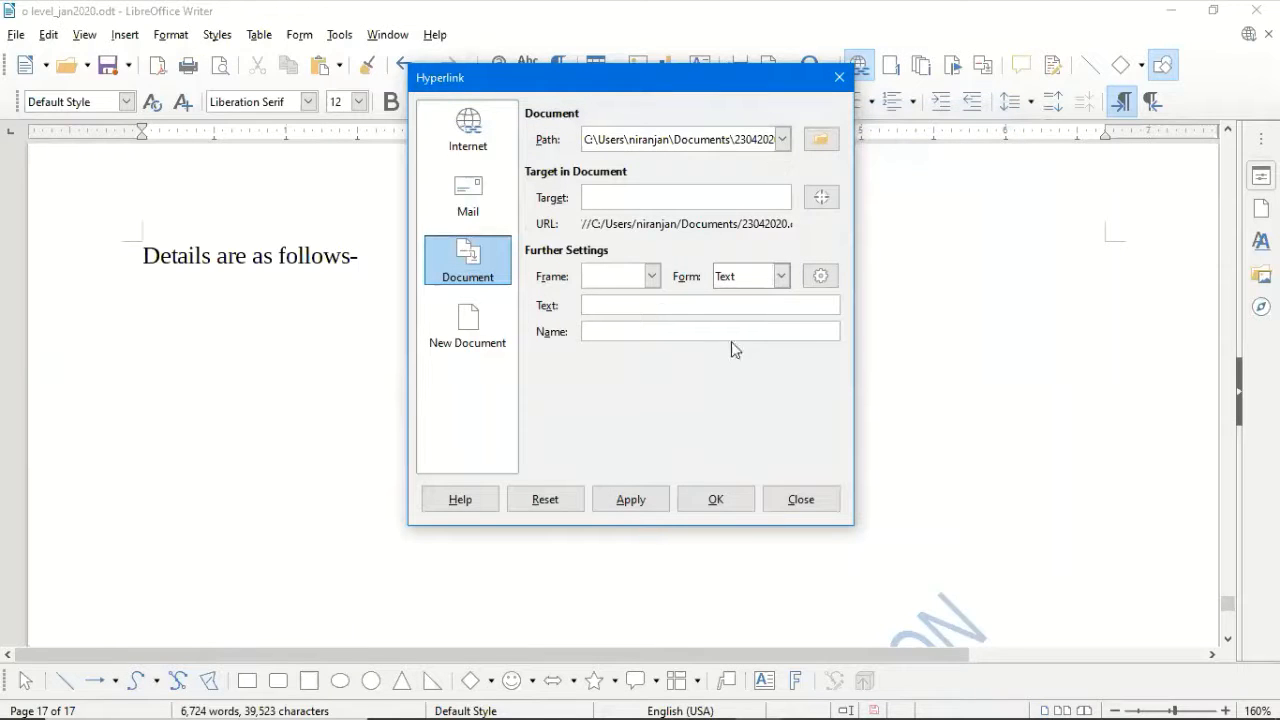
# Give the link the text 'Company Profile' and insert it.
pyautogui.click(661, 311)
pyautogui.write('D')
pyautogui.press('BackSpace')
pyautogui.write('Com')
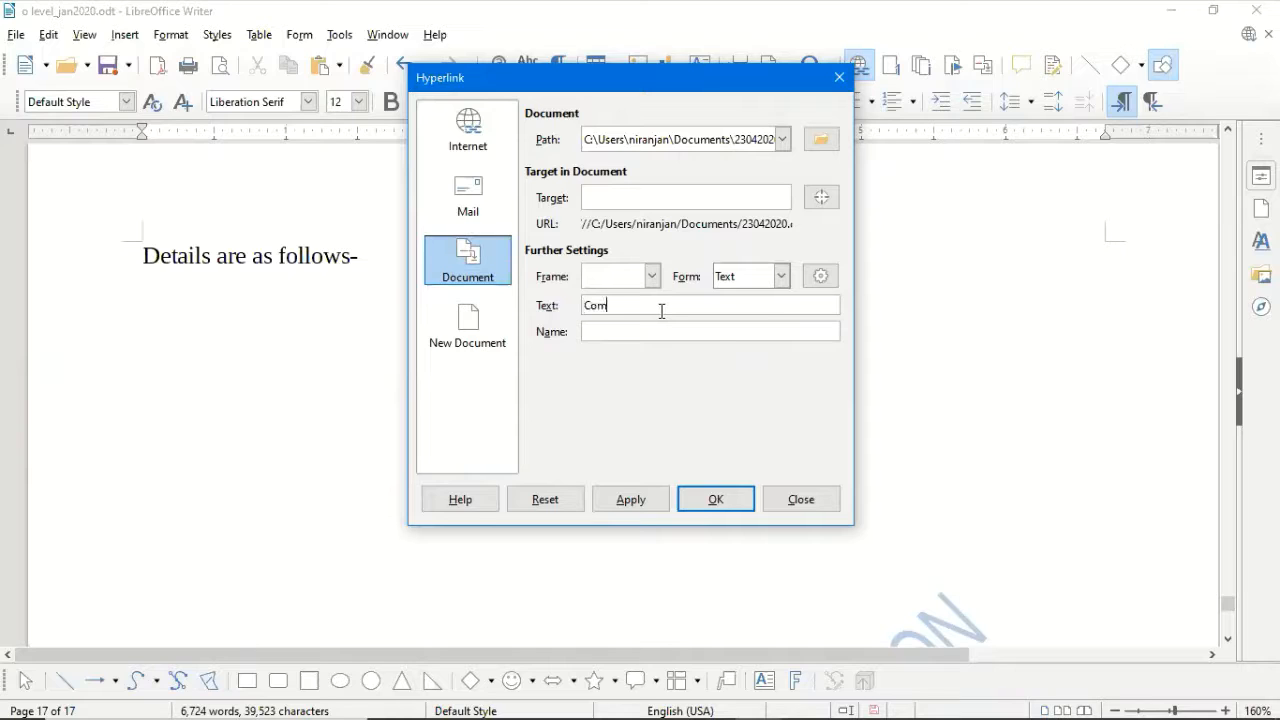
pyautogui.write('pany Profile')
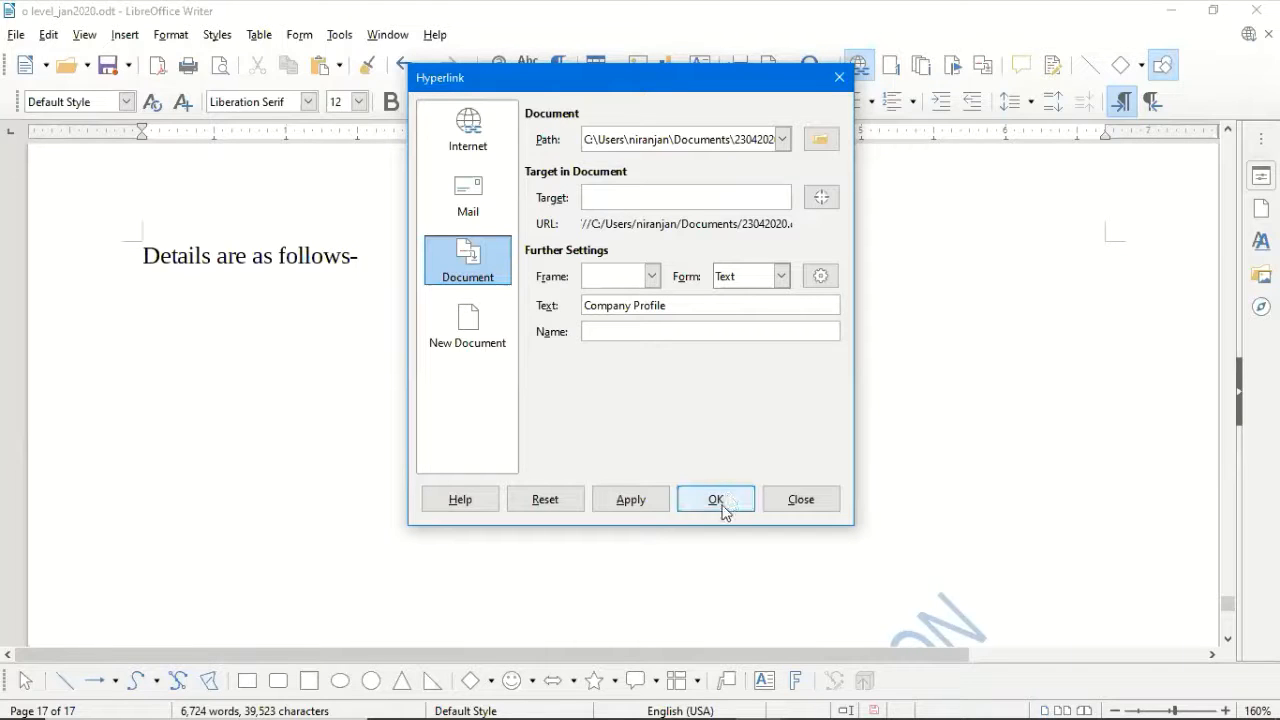
pyautogui.click(645, 506)
pyautogui.click(684, 507)
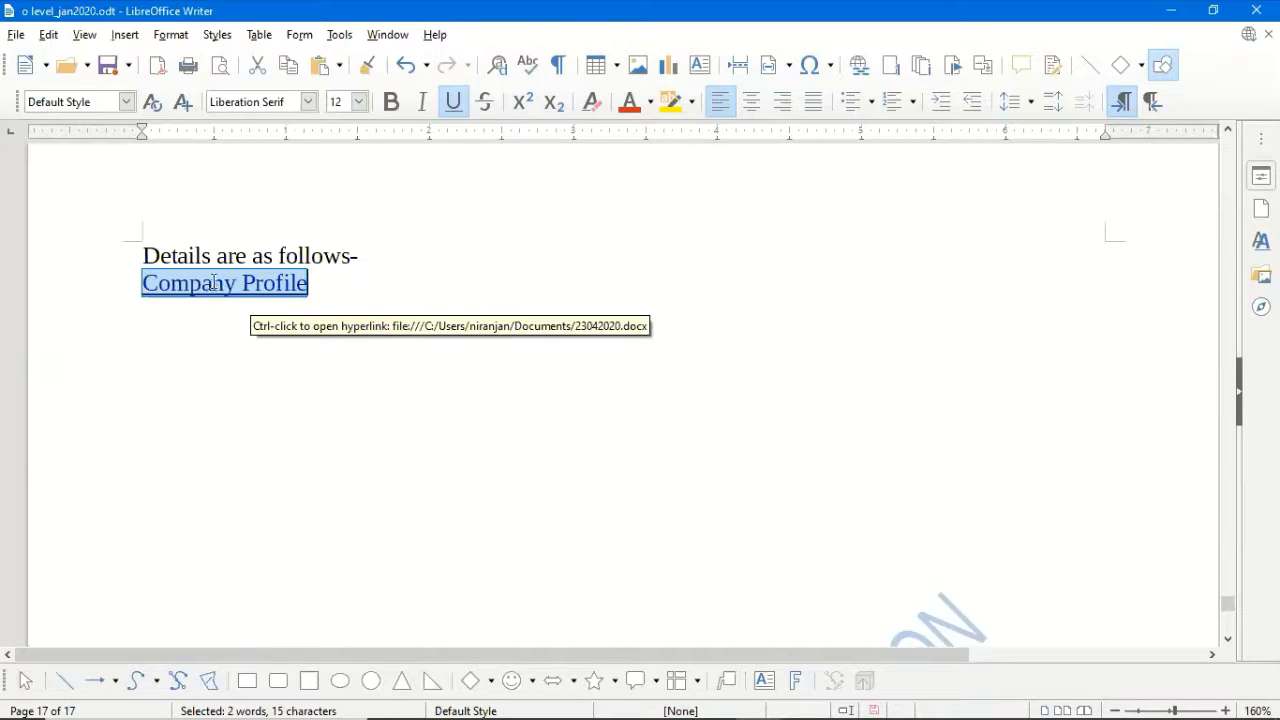
# Follow the Company Profile link to open 23042020.docx in Microsoft Word.
pyautogui.click(213, 283)
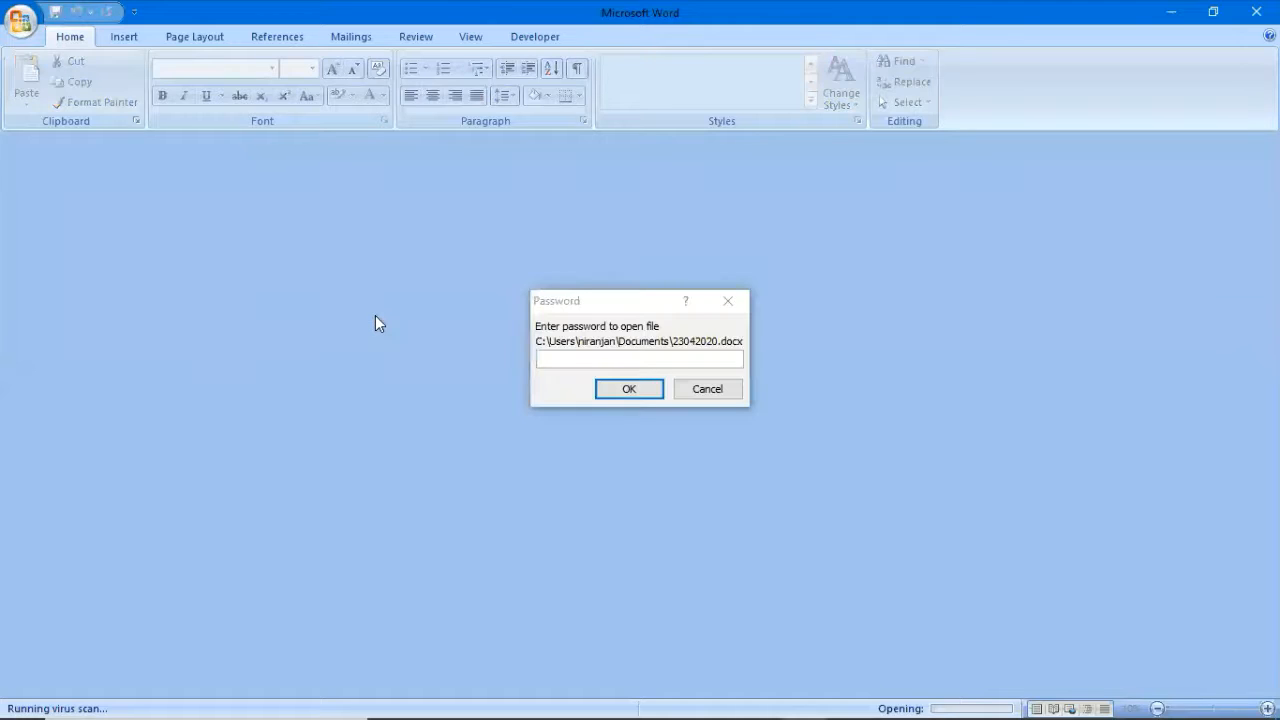
# Enter the file's password to open 23042020.docx in Word.
pyautogui.click(592, 359)
pyautogui.write('123')
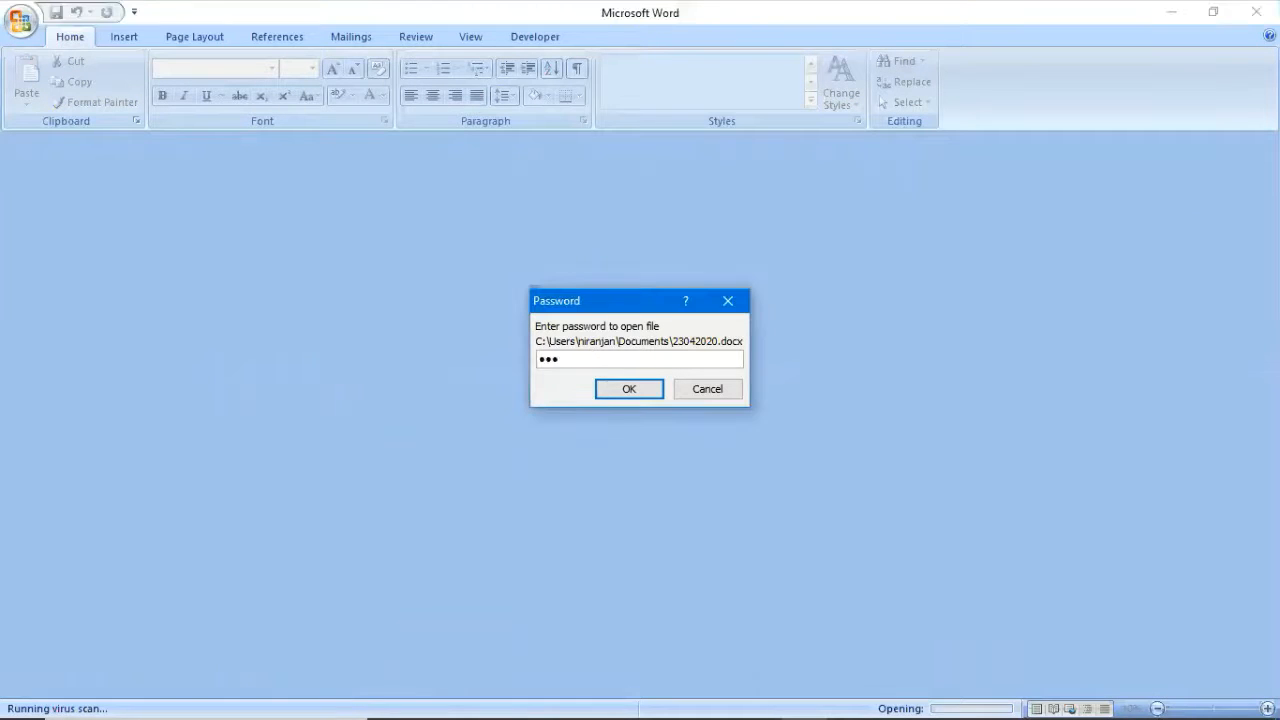
pyautogui.press('Return')
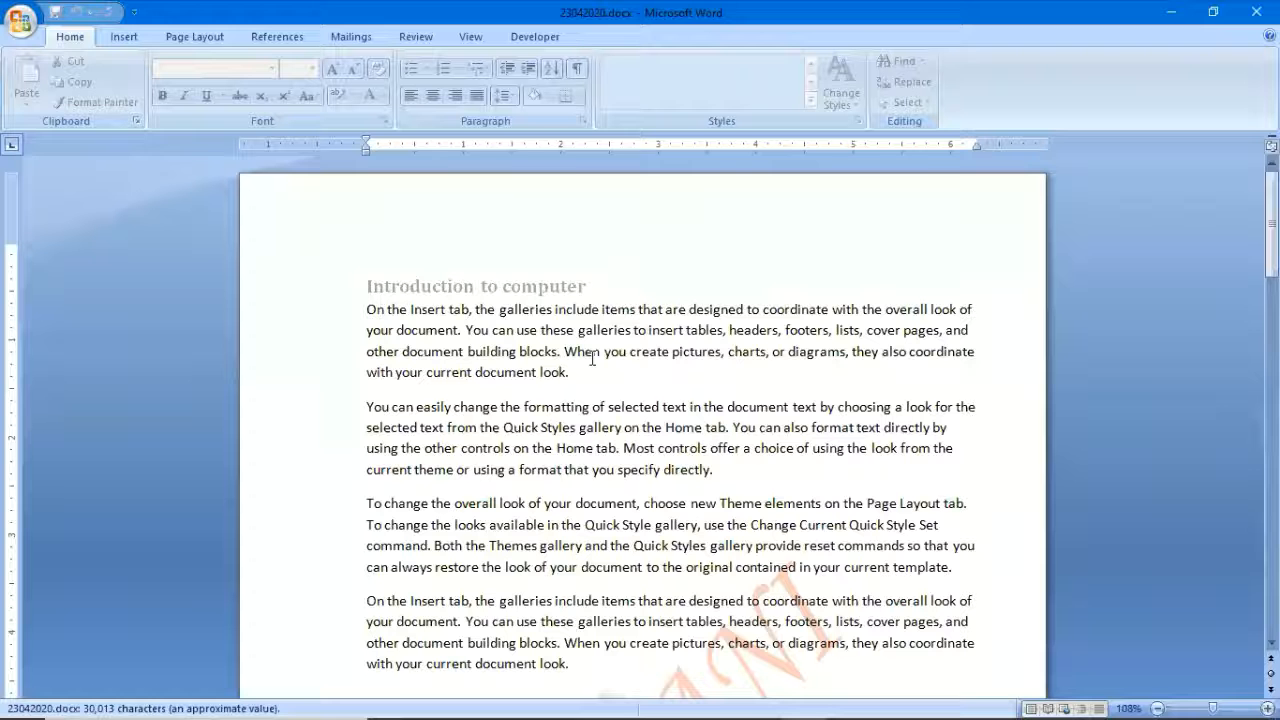
# Type test text 'hfufy' at the end of a paragraph.
pyautogui.scroll(-10, 592, 358)
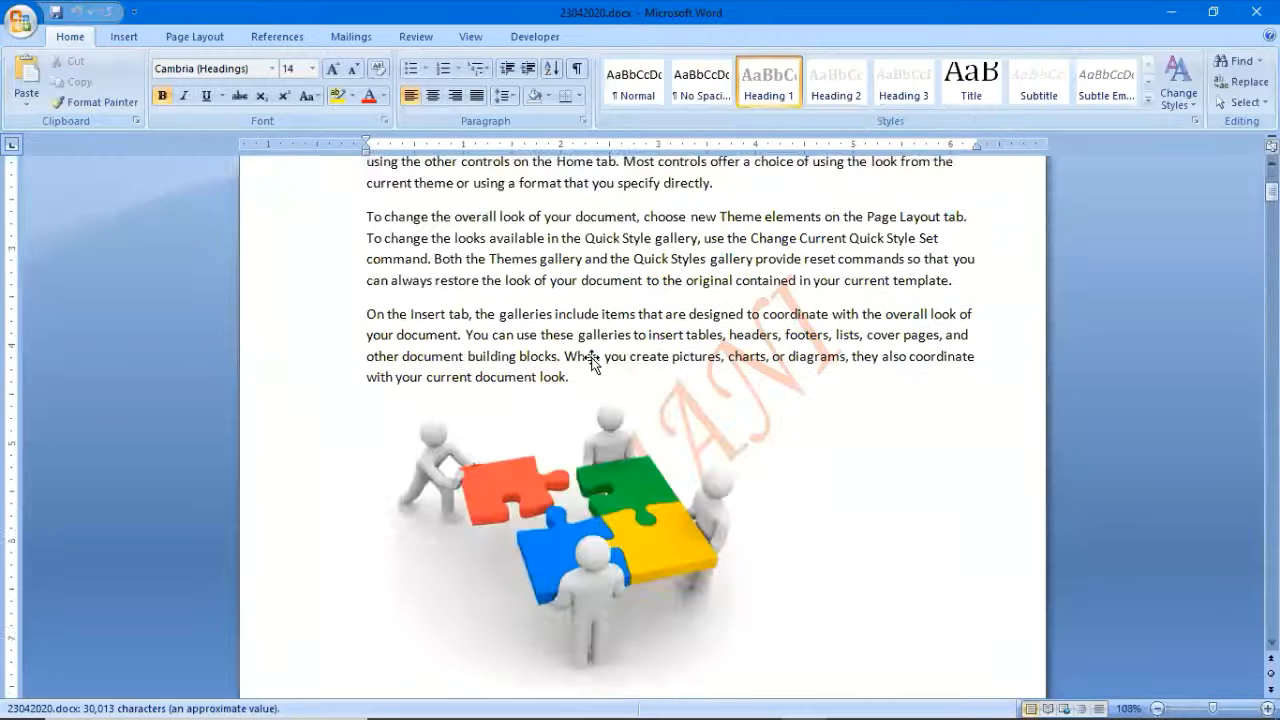
pyautogui.scroll(-5, 592, 358)
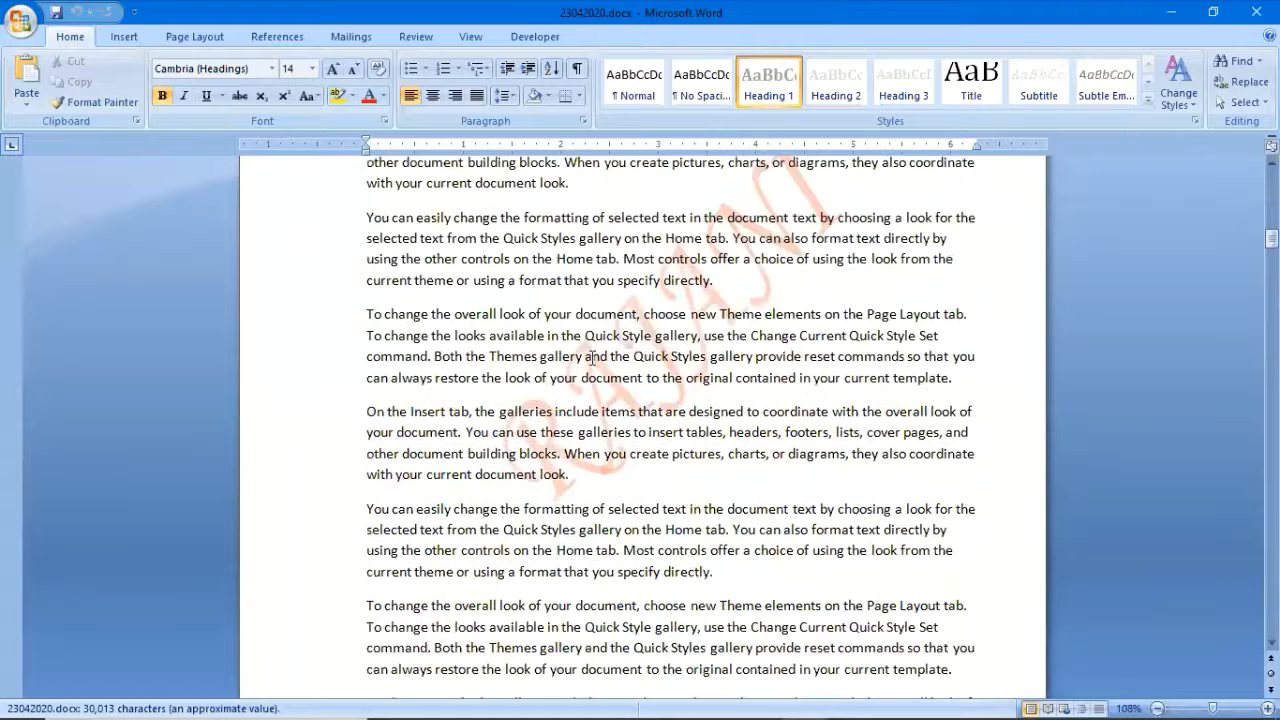
pyautogui.scroll(5, 592, 358)
pyautogui.scroll(-4, 592, 358)
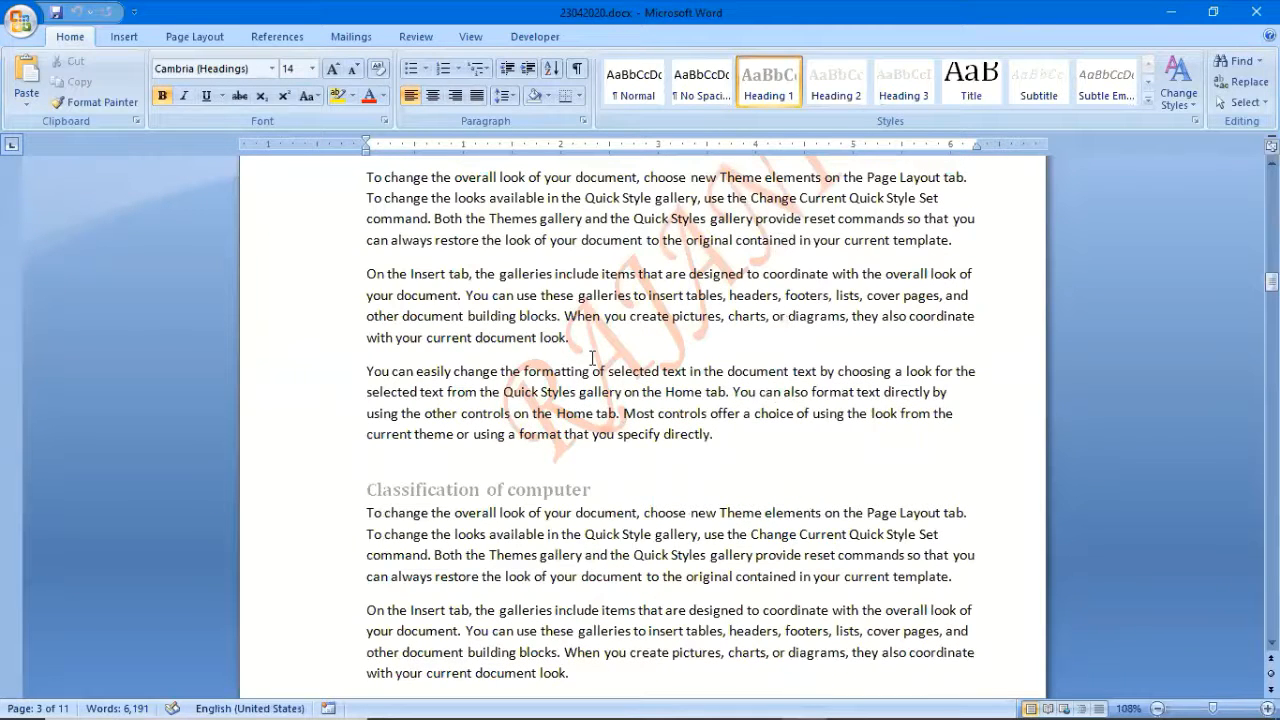
pyautogui.scroll(-5, 592, 358)
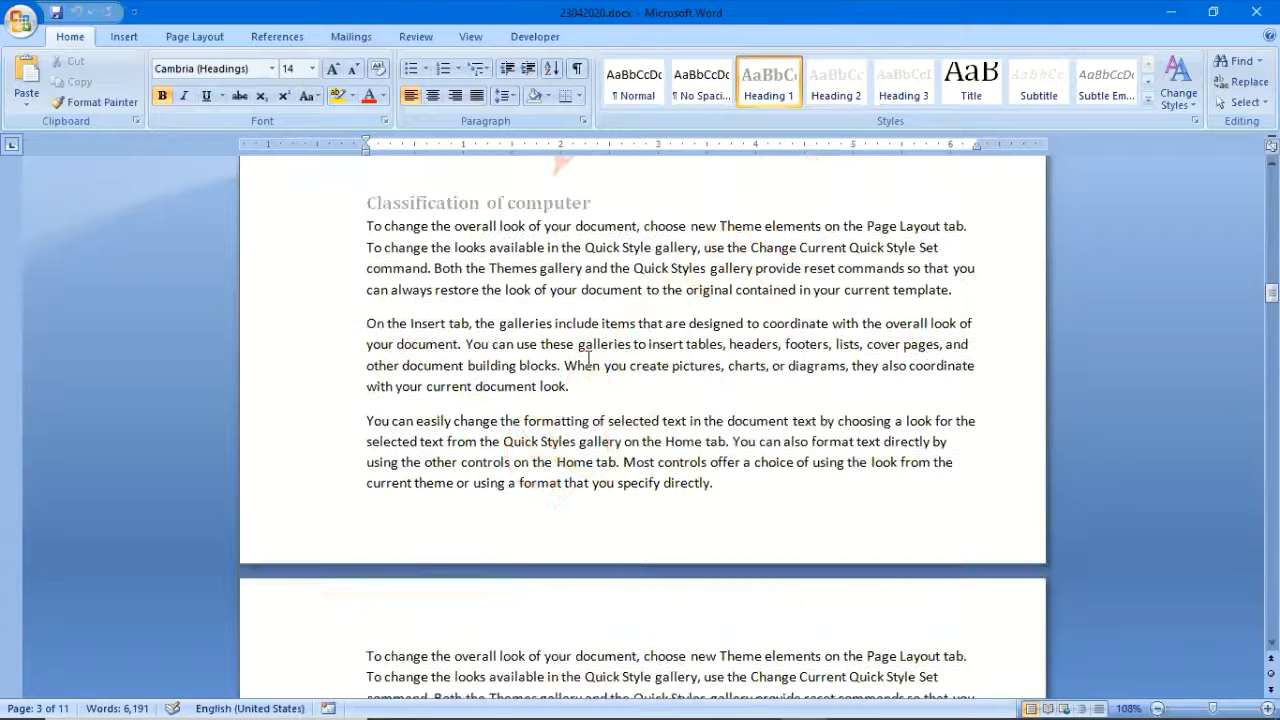
pyautogui.click(601, 385)
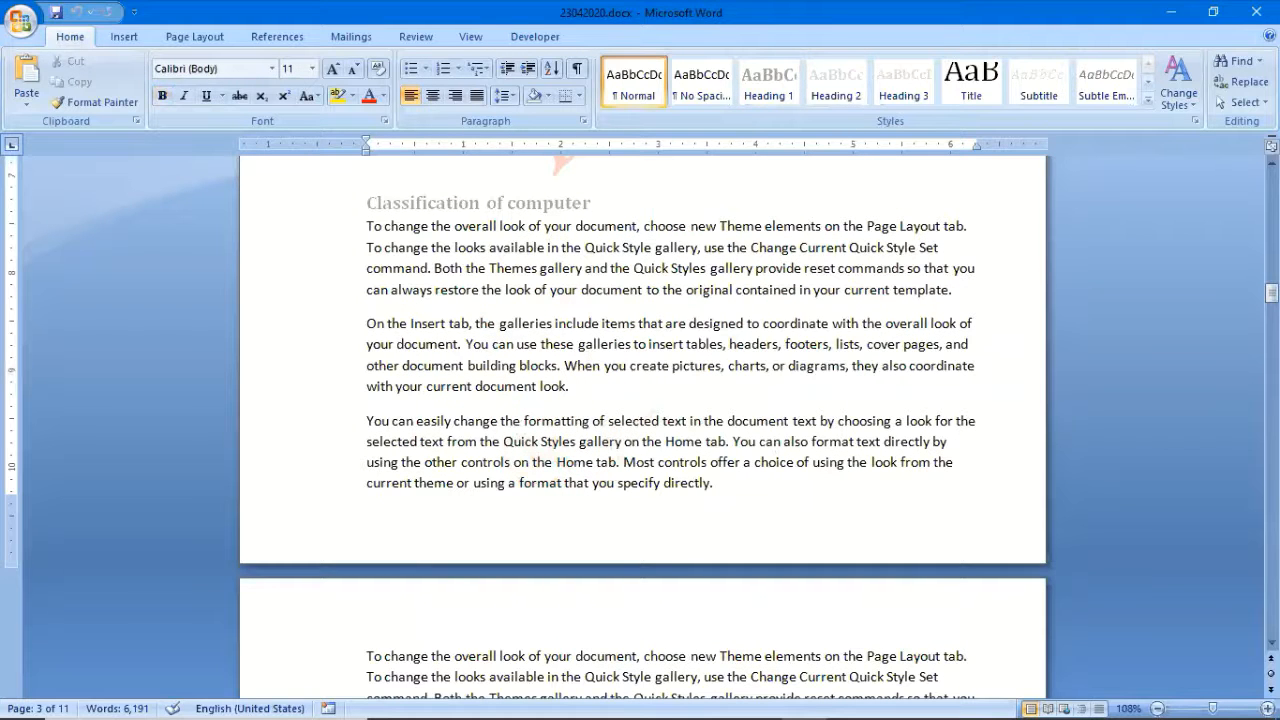
pyautogui.write('hfufy')
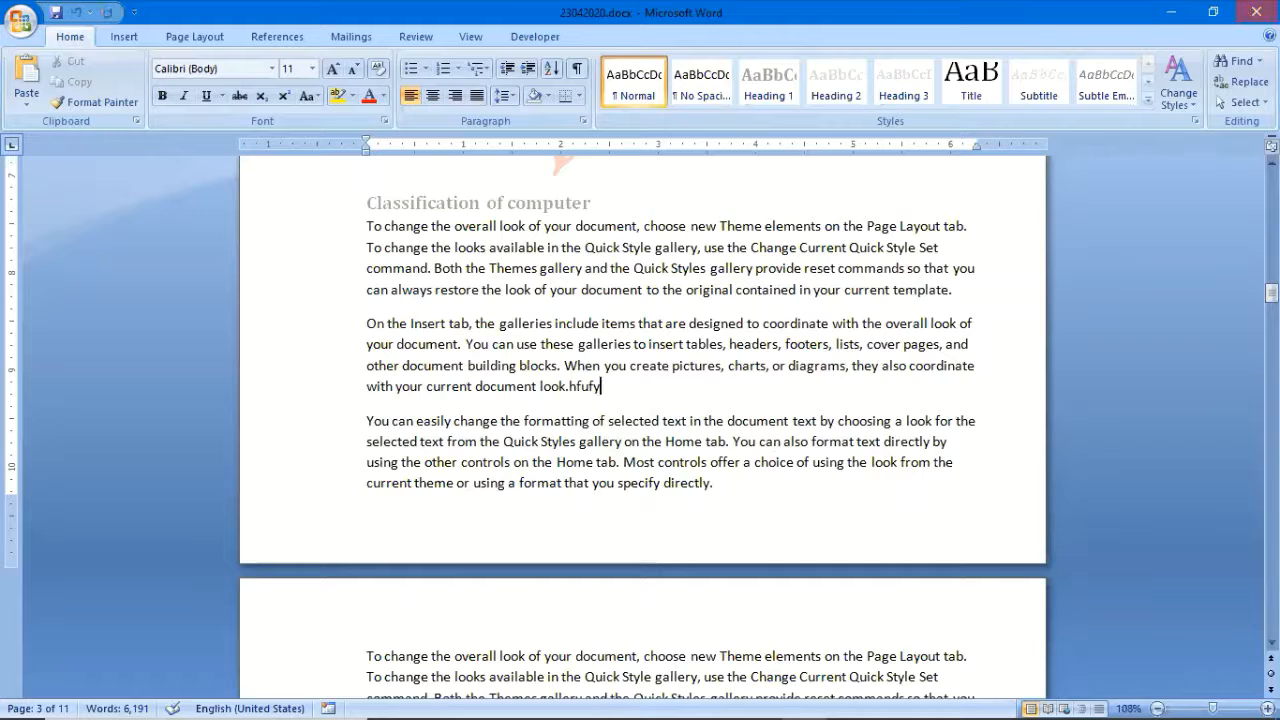
# Close Word without saving and start a new line below Company Profile.
pyautogui.click(1256, 12)
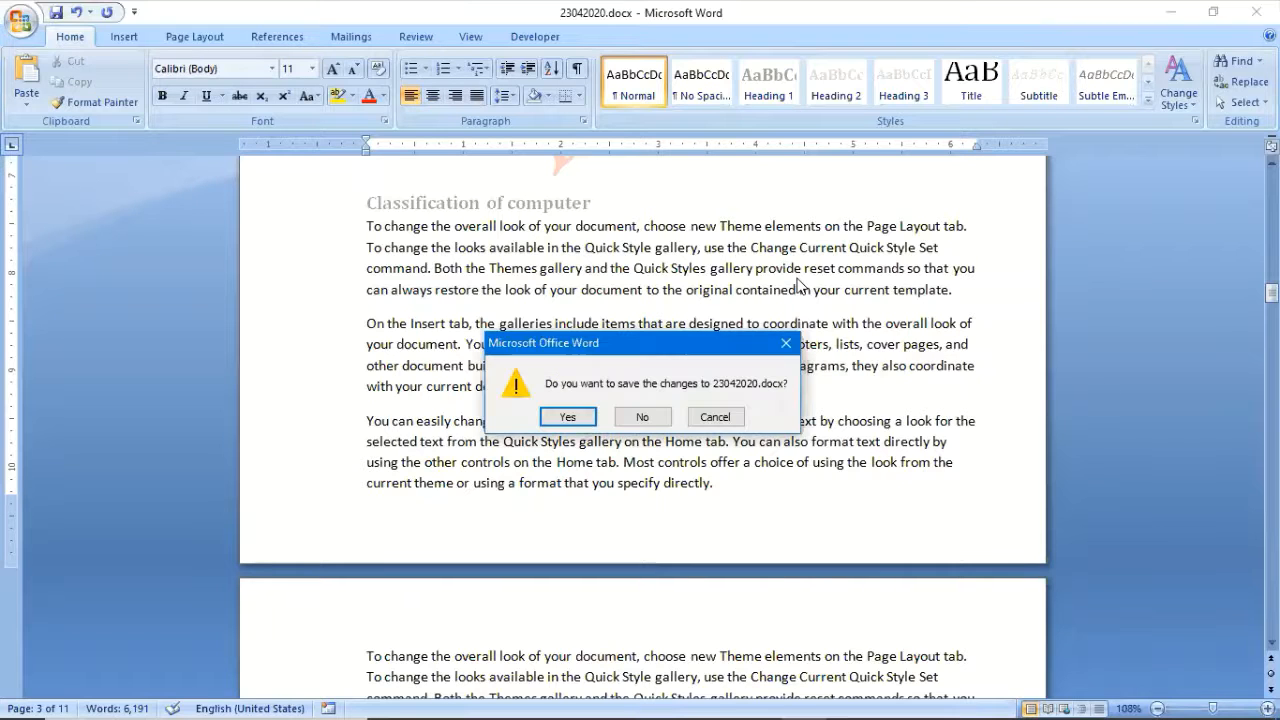
pyautogui.click(634, 422)
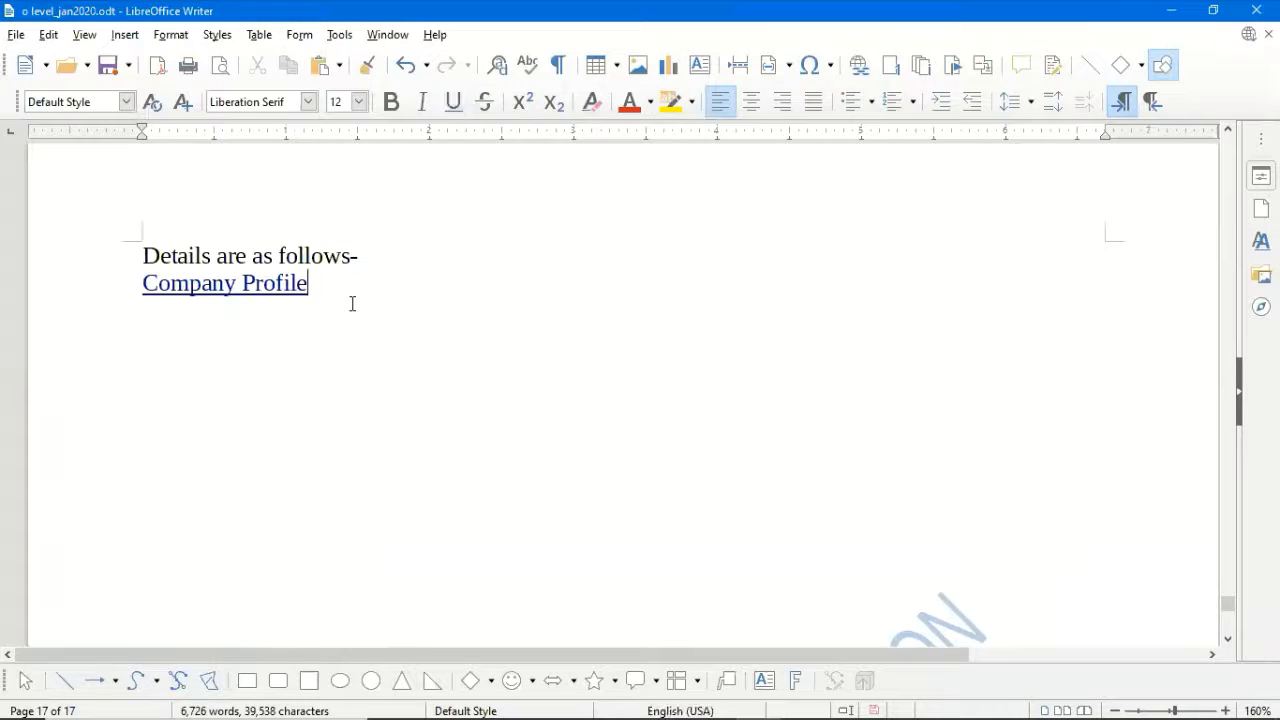
pyautogui.press('Return')
pyautogui.click(117, 40)
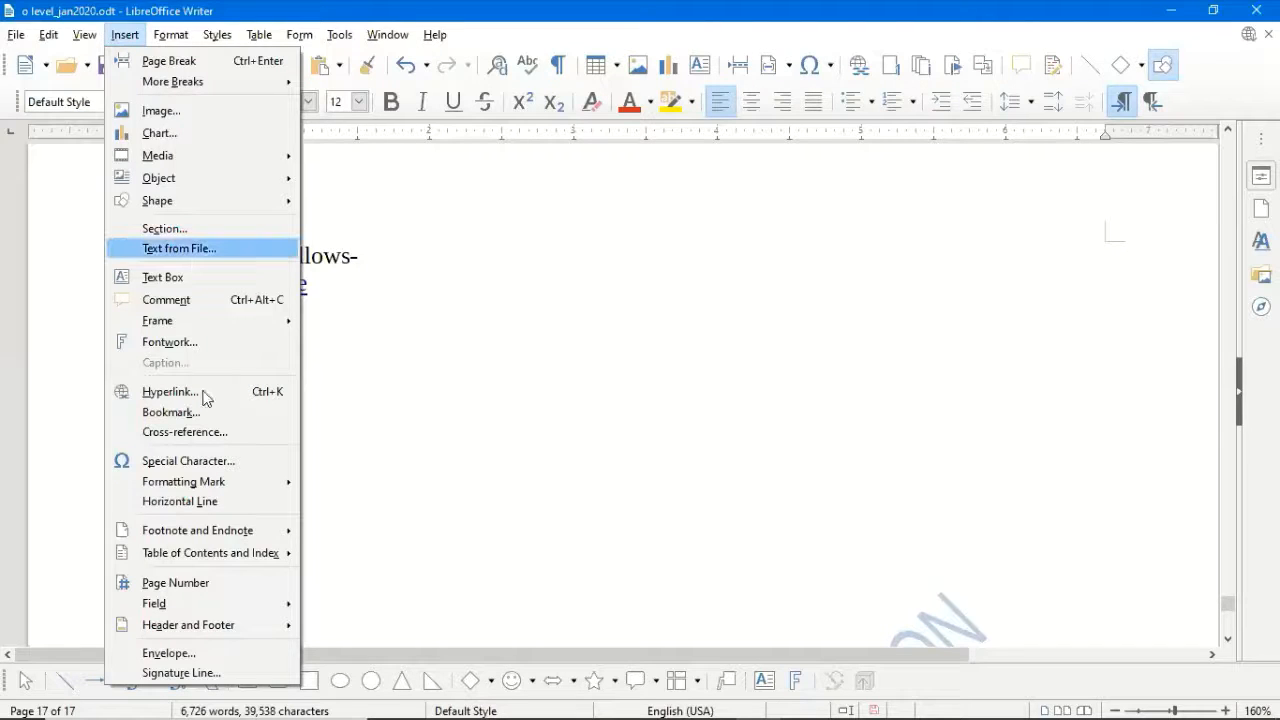
pyautogui.click(350, 407)
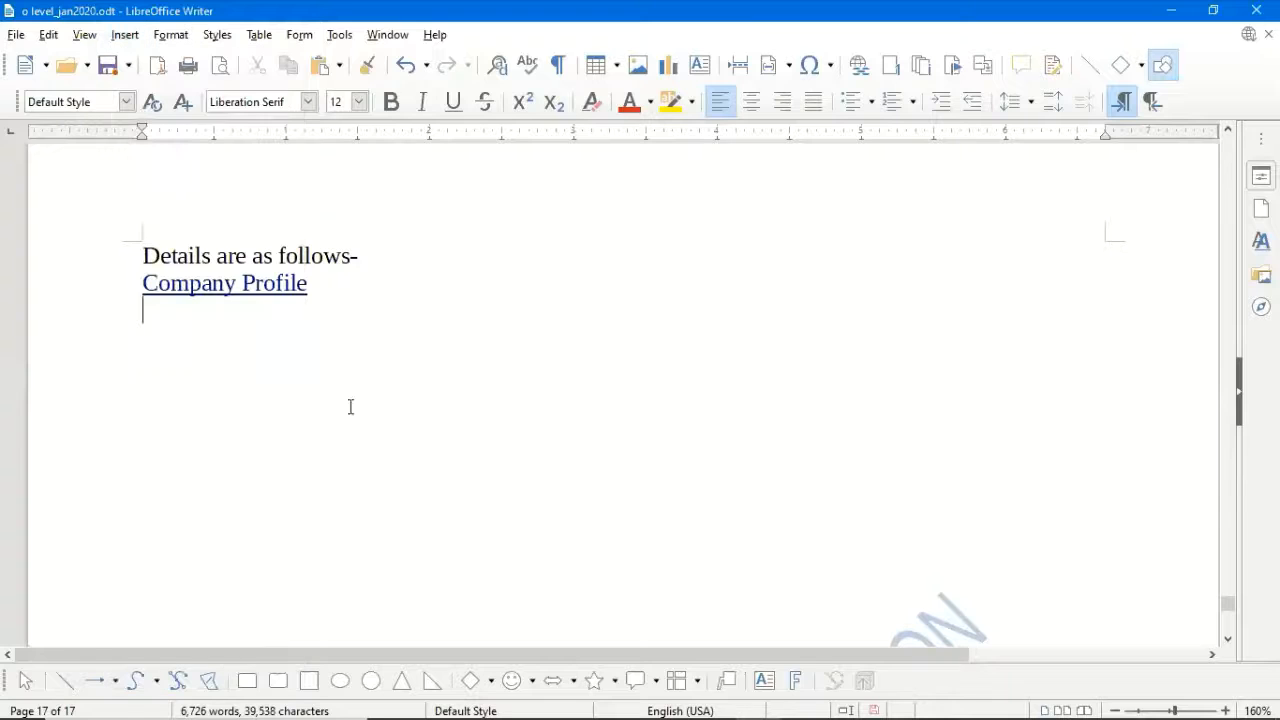
pyautogui.scroll(3, 350, 406)
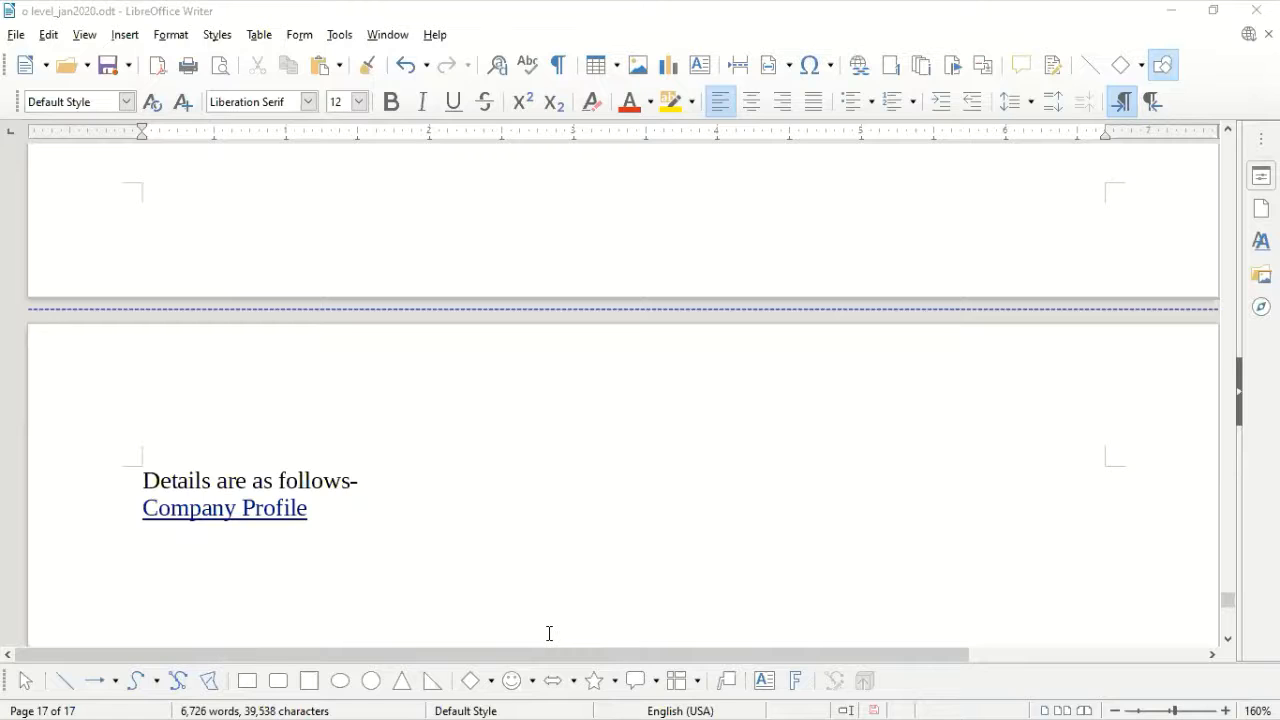
pyautogui.scroll(5, 549, 633)
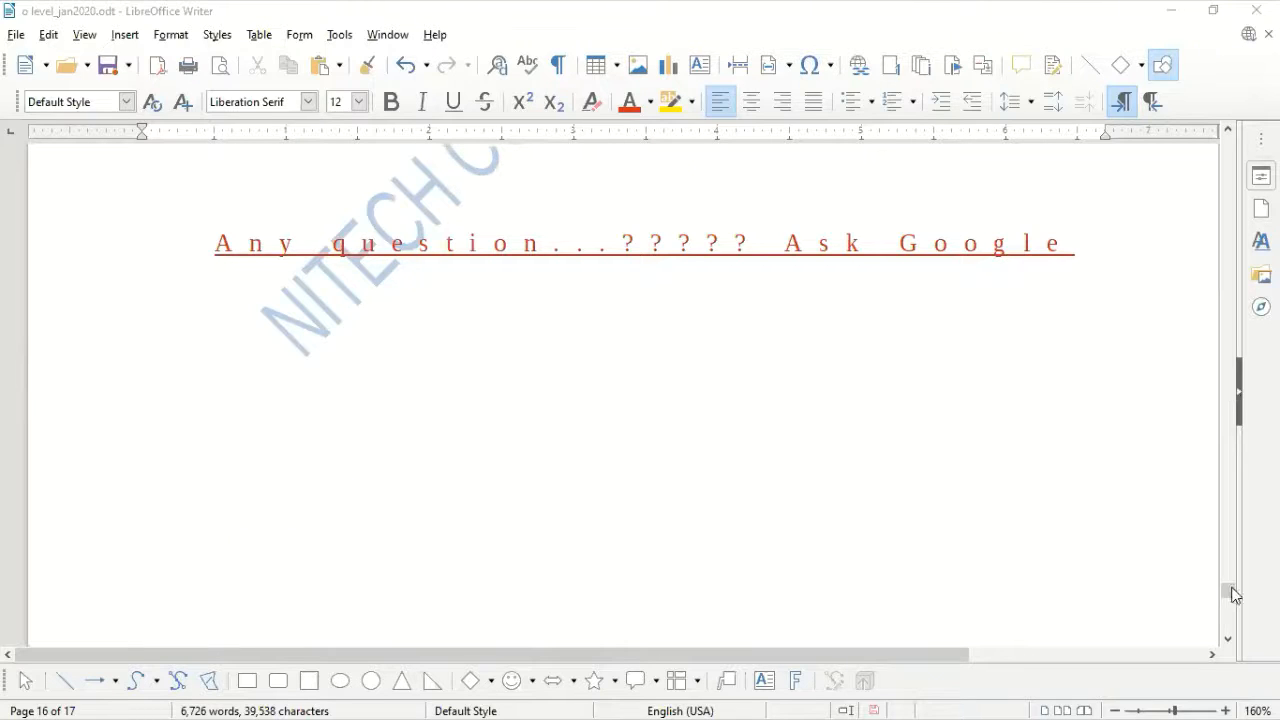
pyautogui.moveTo(1229, 591); pyautogui.dragTo(1223, 323)
pyautogui.click(578, 293)
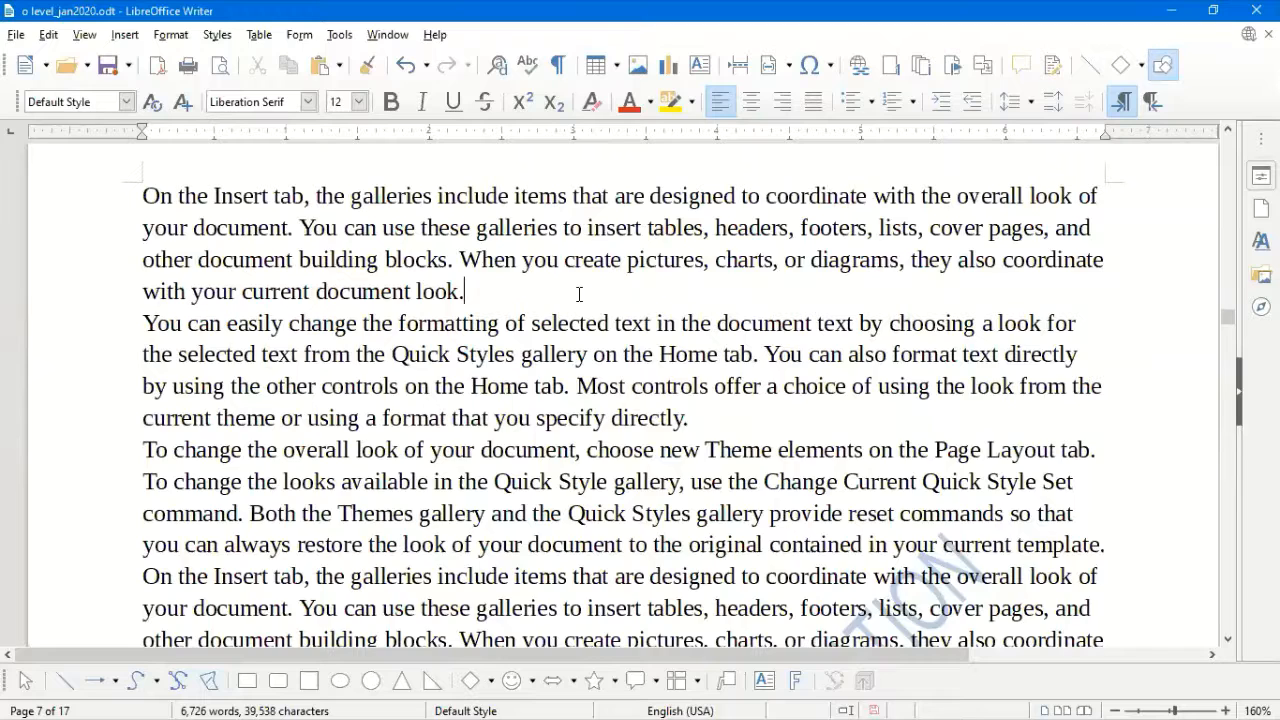
pyautogui.scroll(-3, 578, 293)
pyautogui.click(508, 445)
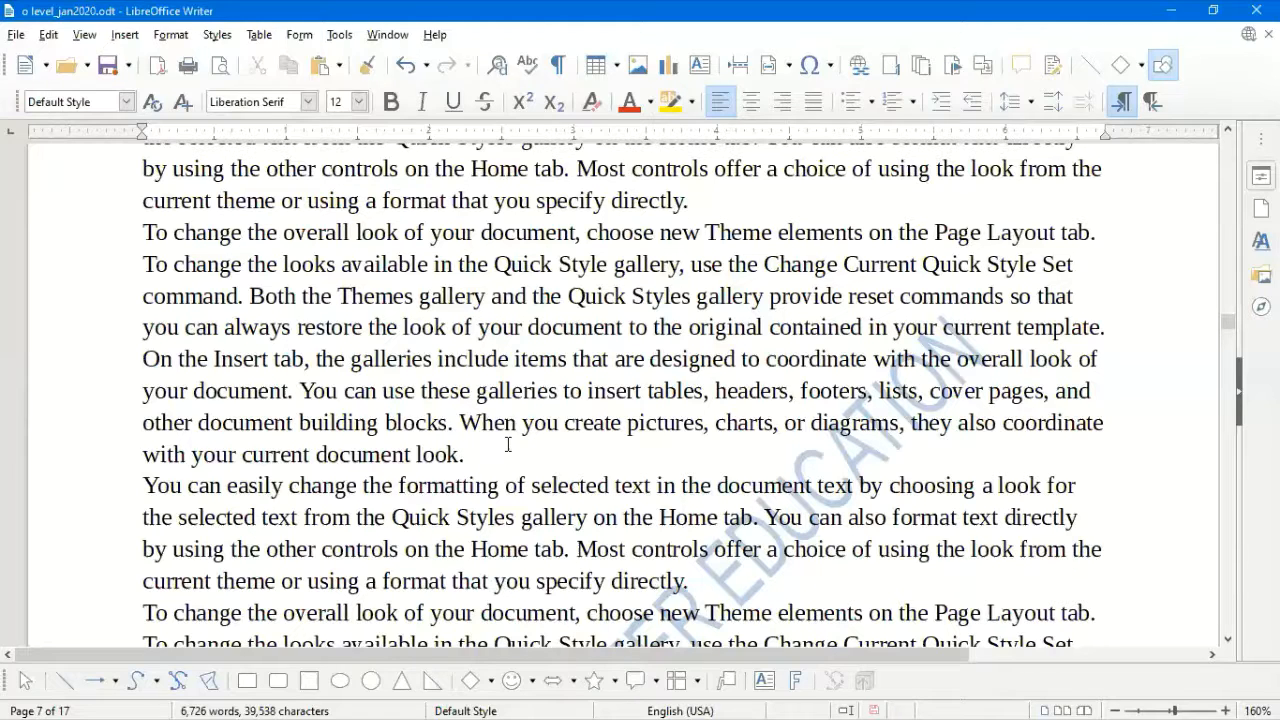
pyautogui.press('Down')
# Add 'Bookmark 1' at the start of the 'You can easily change…' paragraph on page 7.
pyautogui.click(140, 487)
pyautogui.click(136, 38)
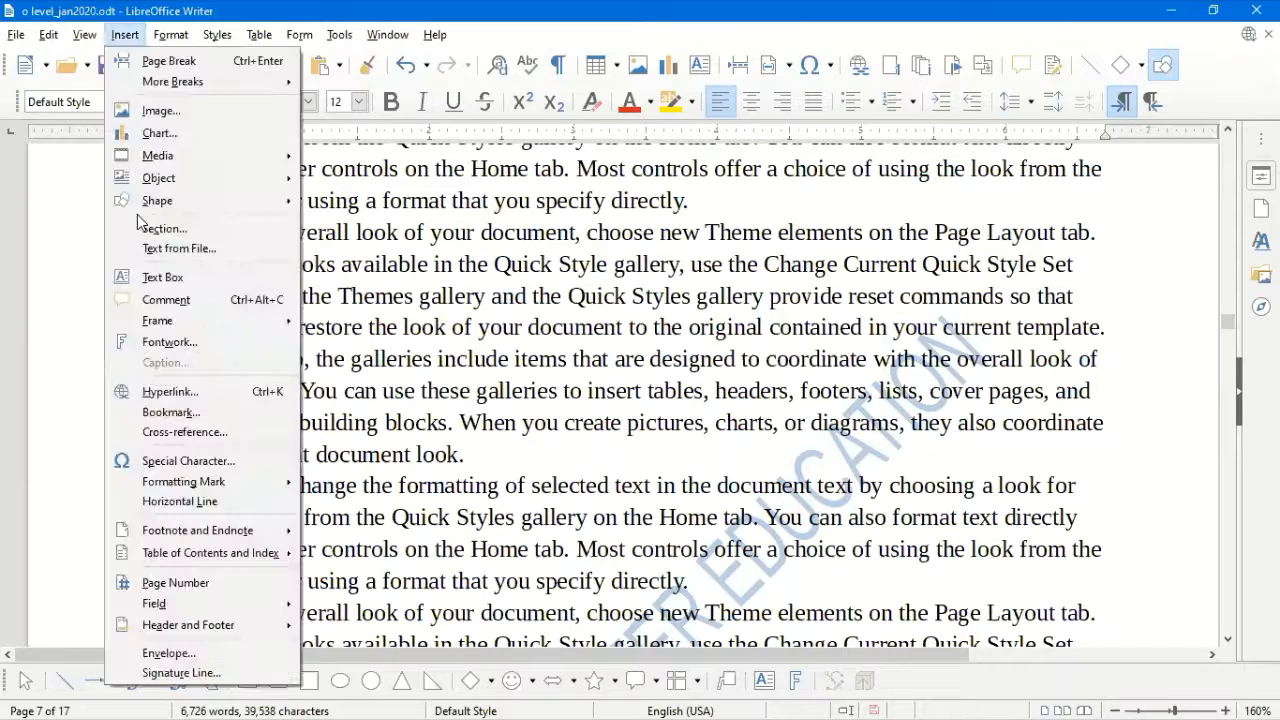
pyautogui.click(199, 420)
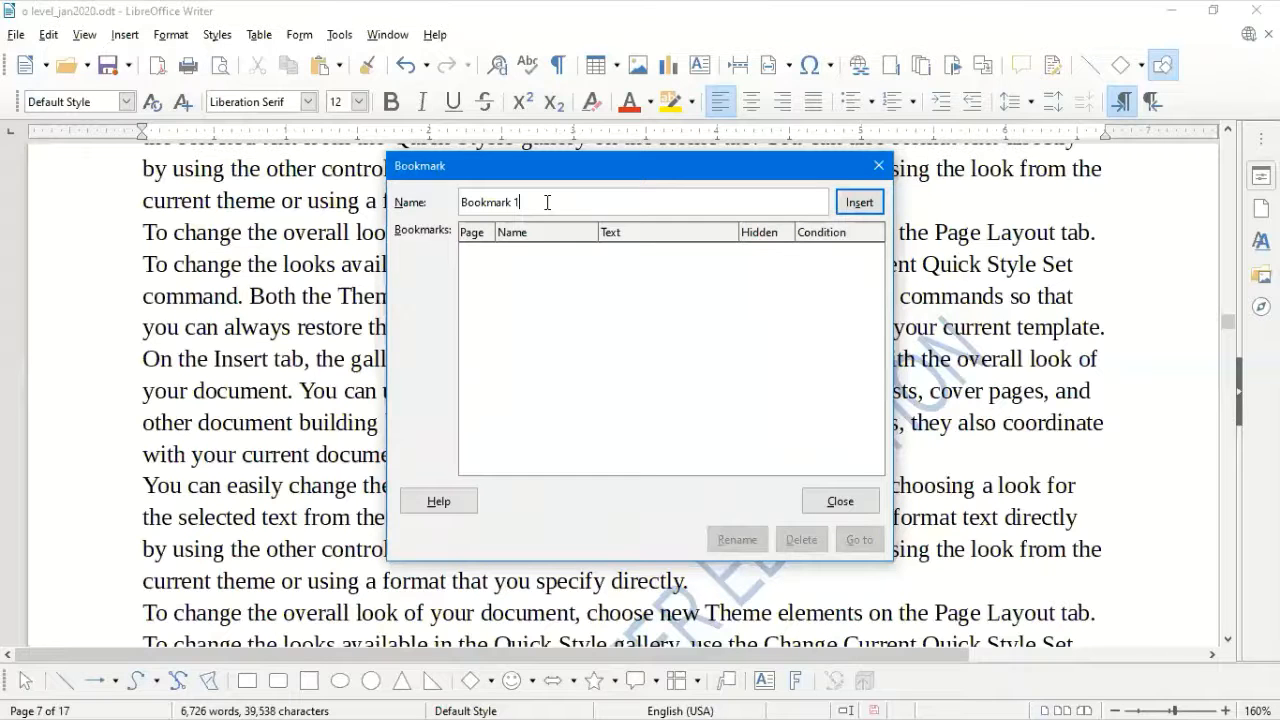
pyautogui.click(858, 202)
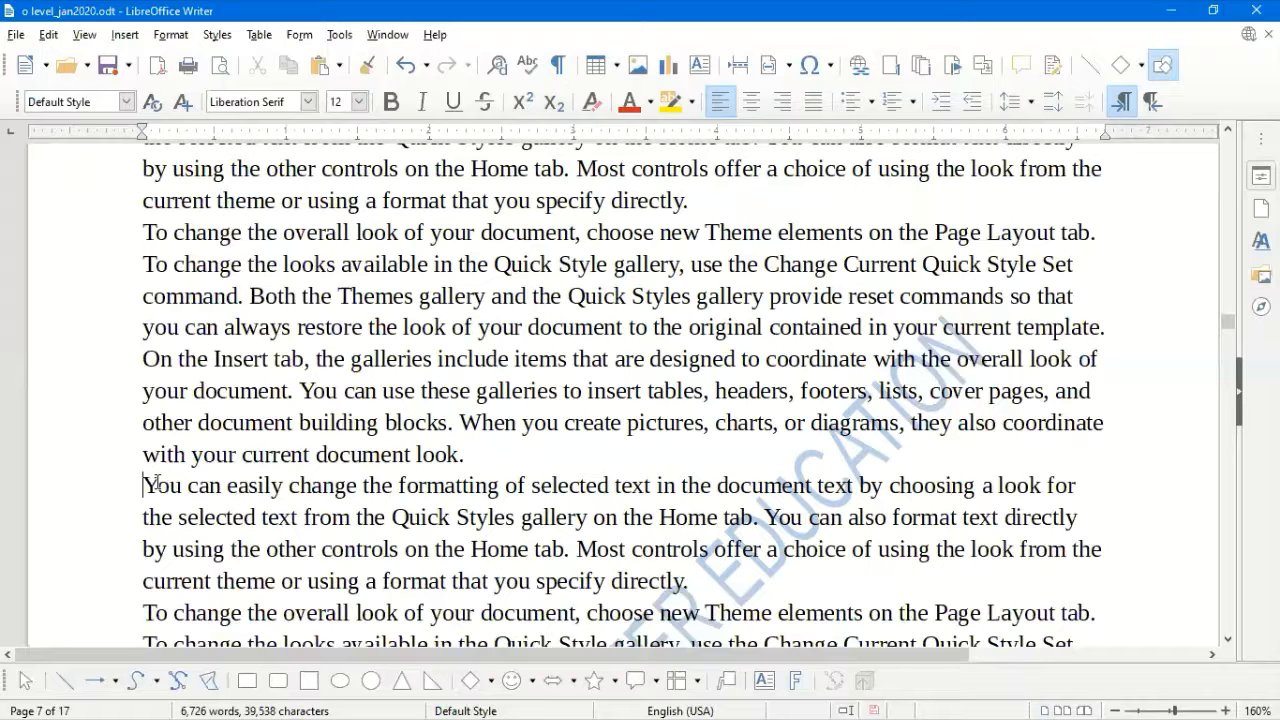
# Close o level_jan2020.odt, saving its changes.
pyautogui.scroll(2, 157, 483)
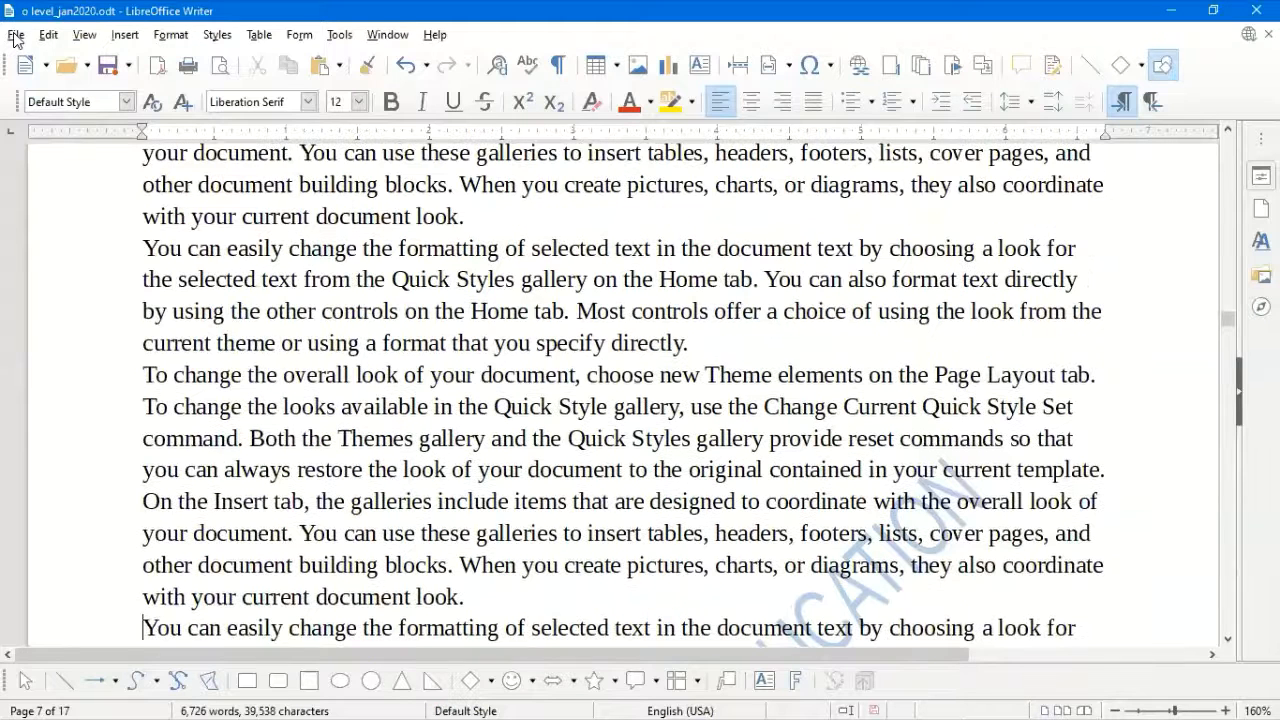
pyautogui.click(16, 36)
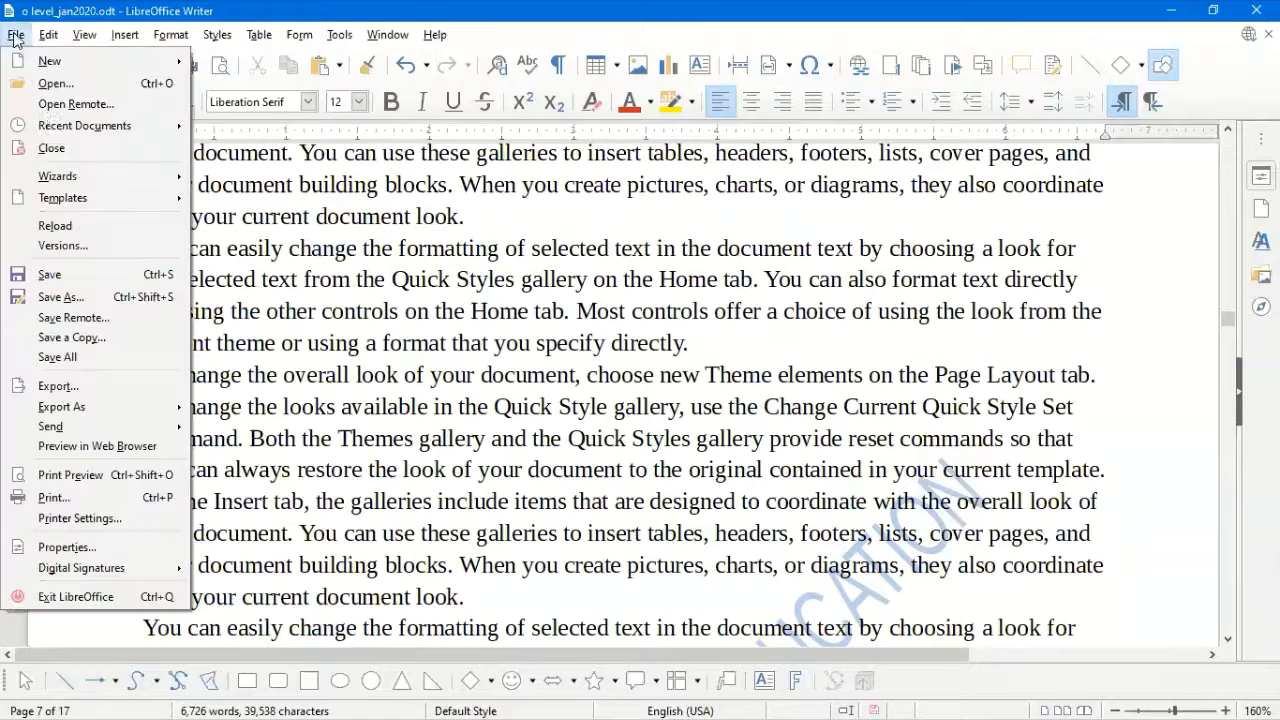
pyautogui.click(62, 150)
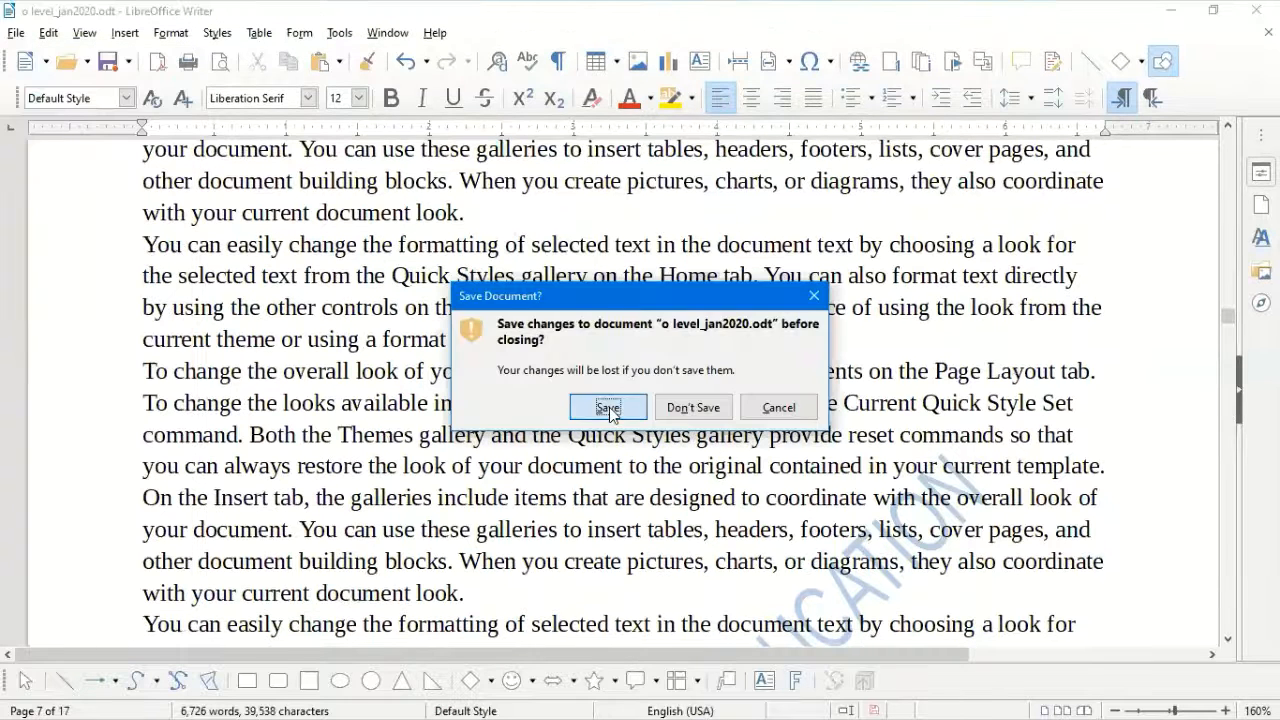
pyautogui.click(609, 407)
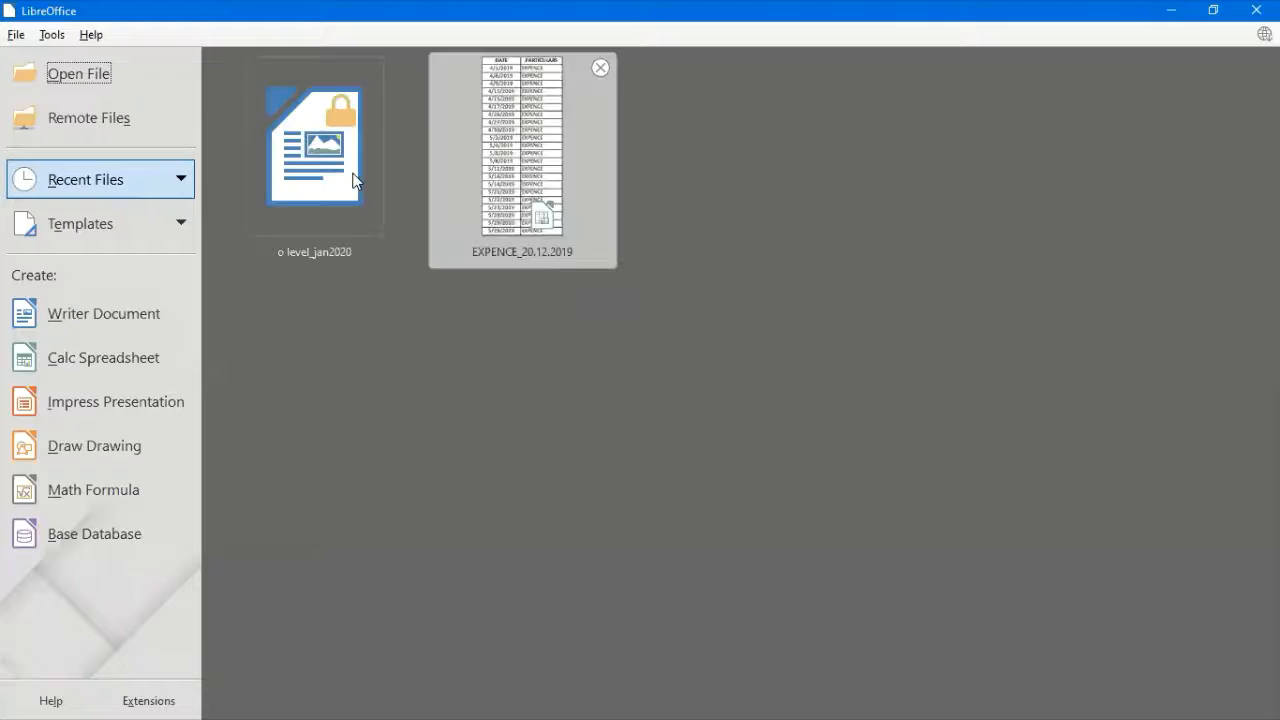
# Reopen o level_jan2020 from Recent Files and enter its password.
pyautogui.click(355, 181)
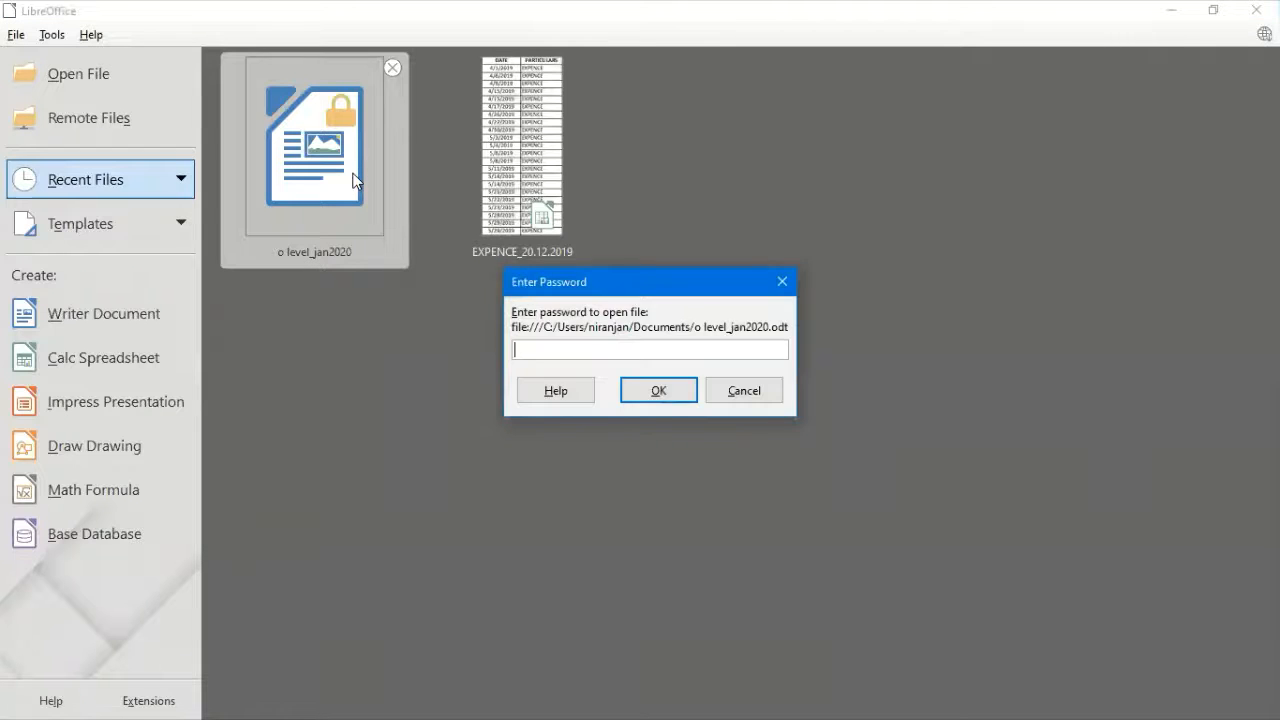
pyautogui.write('123')
pyautogui.press('Return')
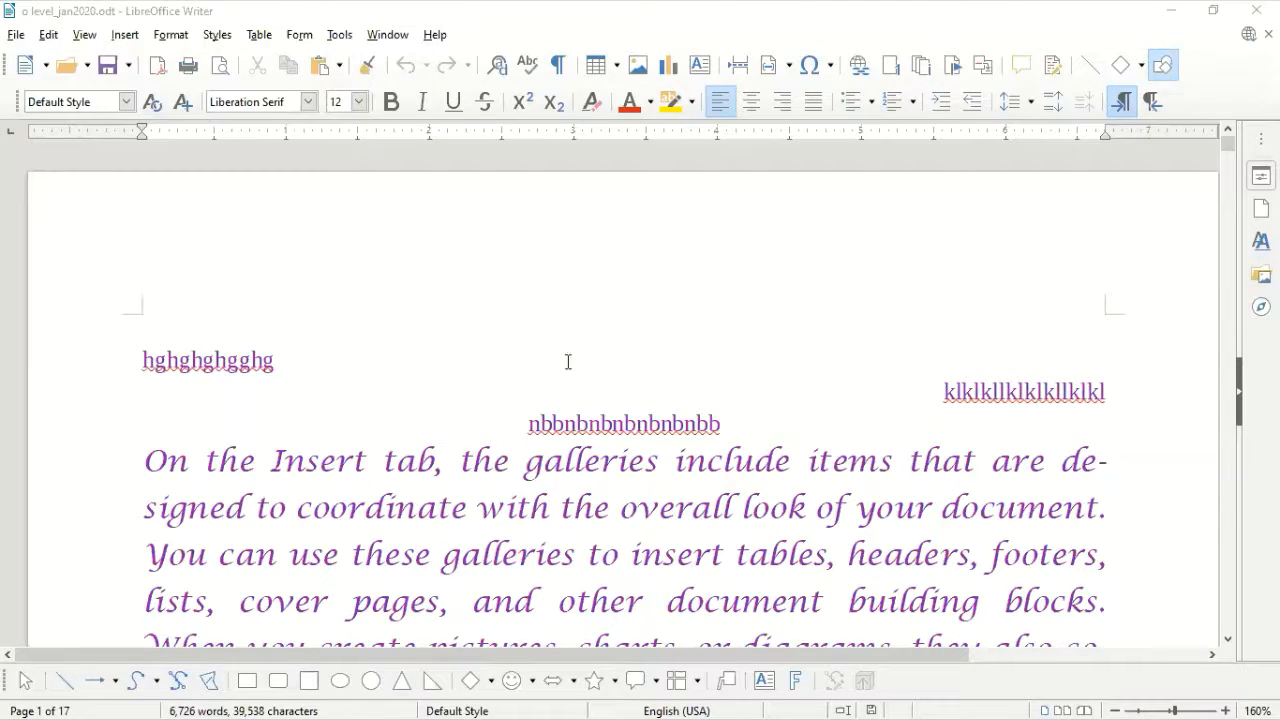
# Place the cursor in 'galleries' in the purple paragraph and show the Edit menu.
pyautogui.click(553, 479)
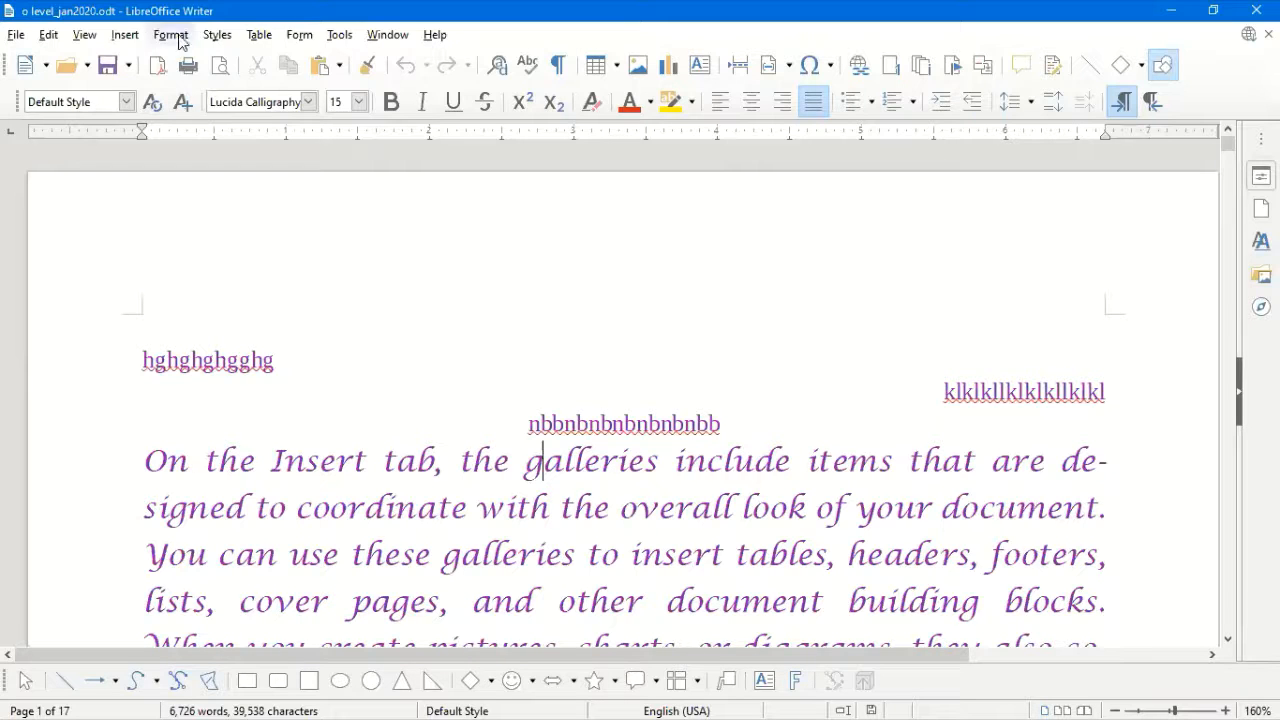
pyautogui.click(56, 36)
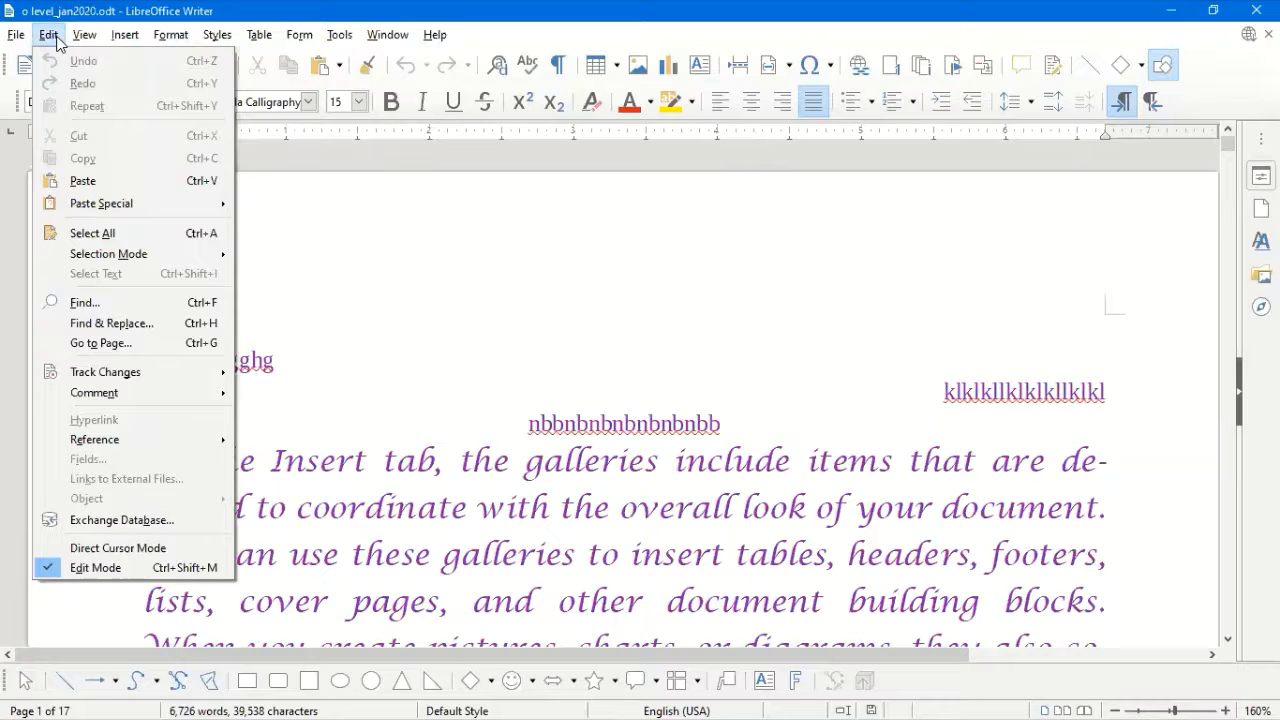
# Show the View menu, then the Insert menu.
pyautogui.moveTo(83, 40)
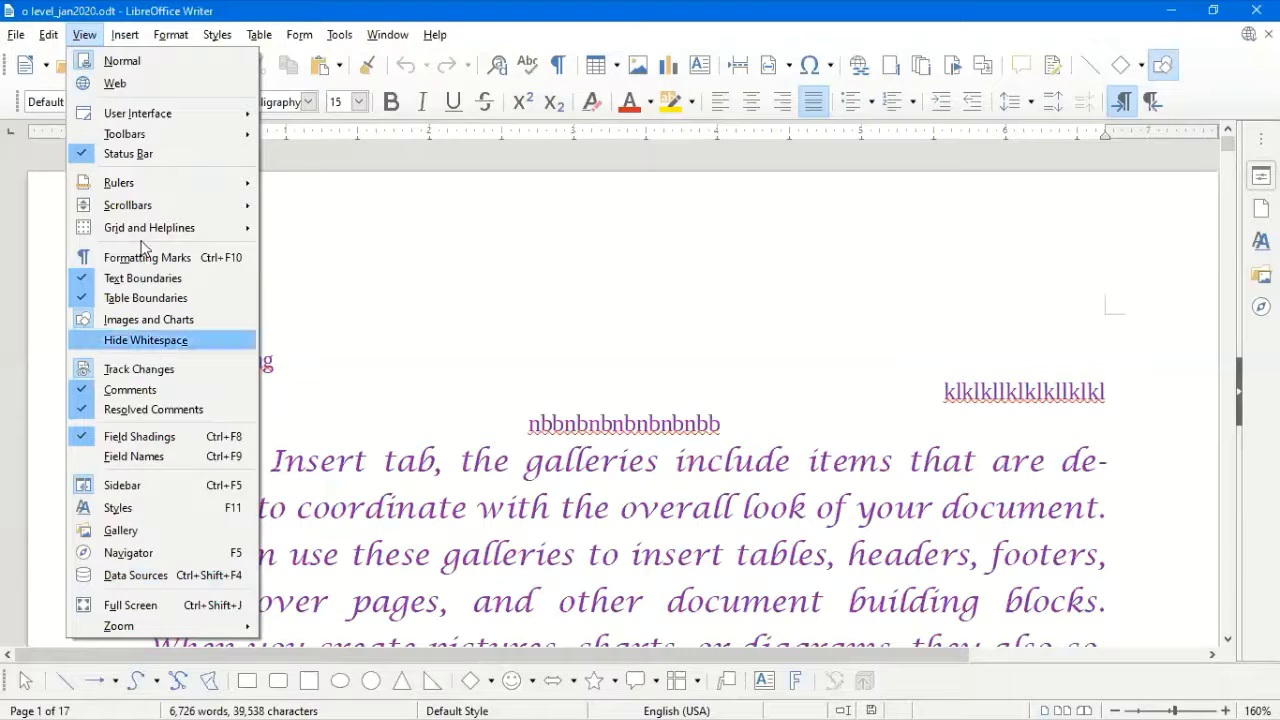
pyautogui.moveTo(124, 37)
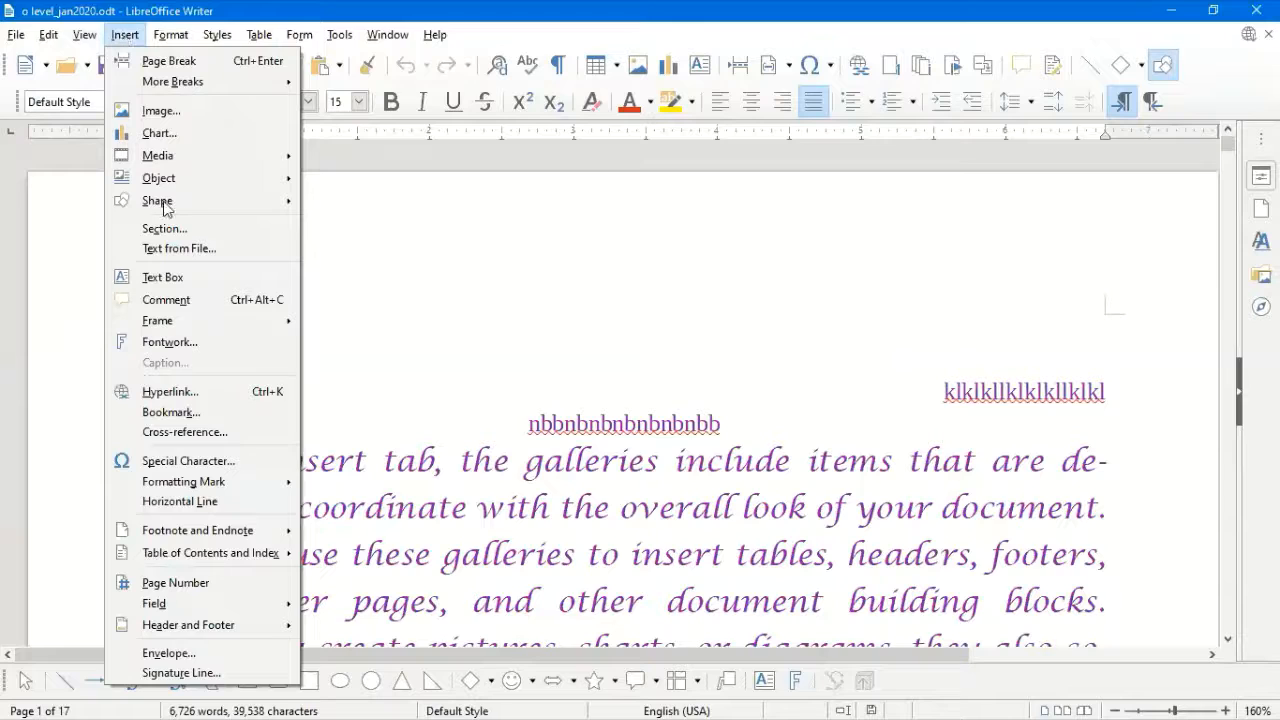
# Jump to Bookmark 1, landing on page 7 at the 'You can easily change…' paragraph.
pyautogui.click(169, 411)
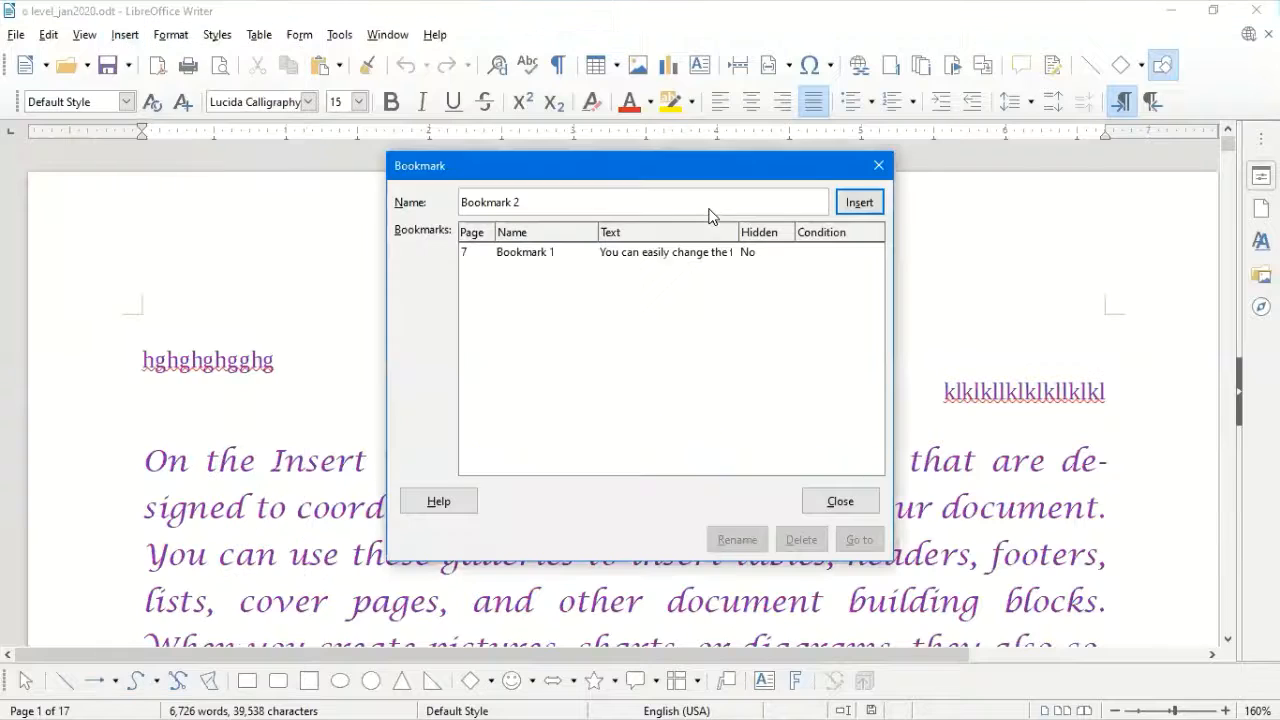
pyautogui.click(492, 258)
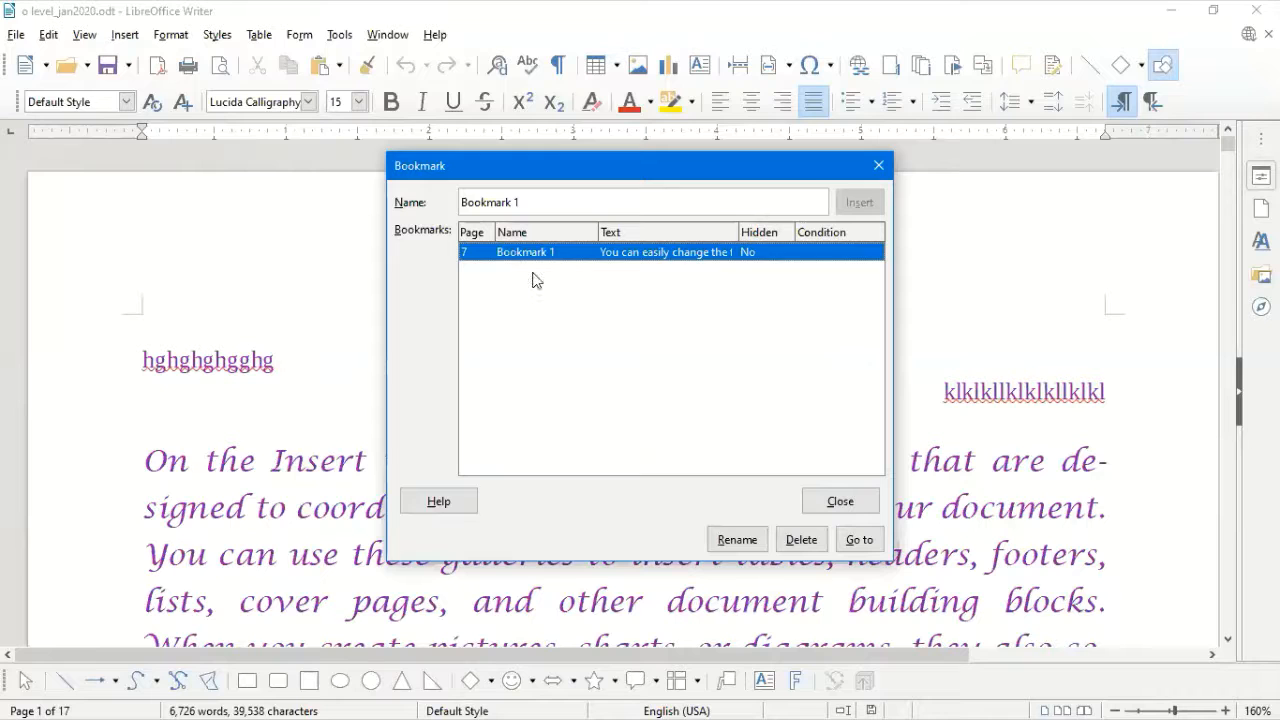
pyautogui.click(862, 541)
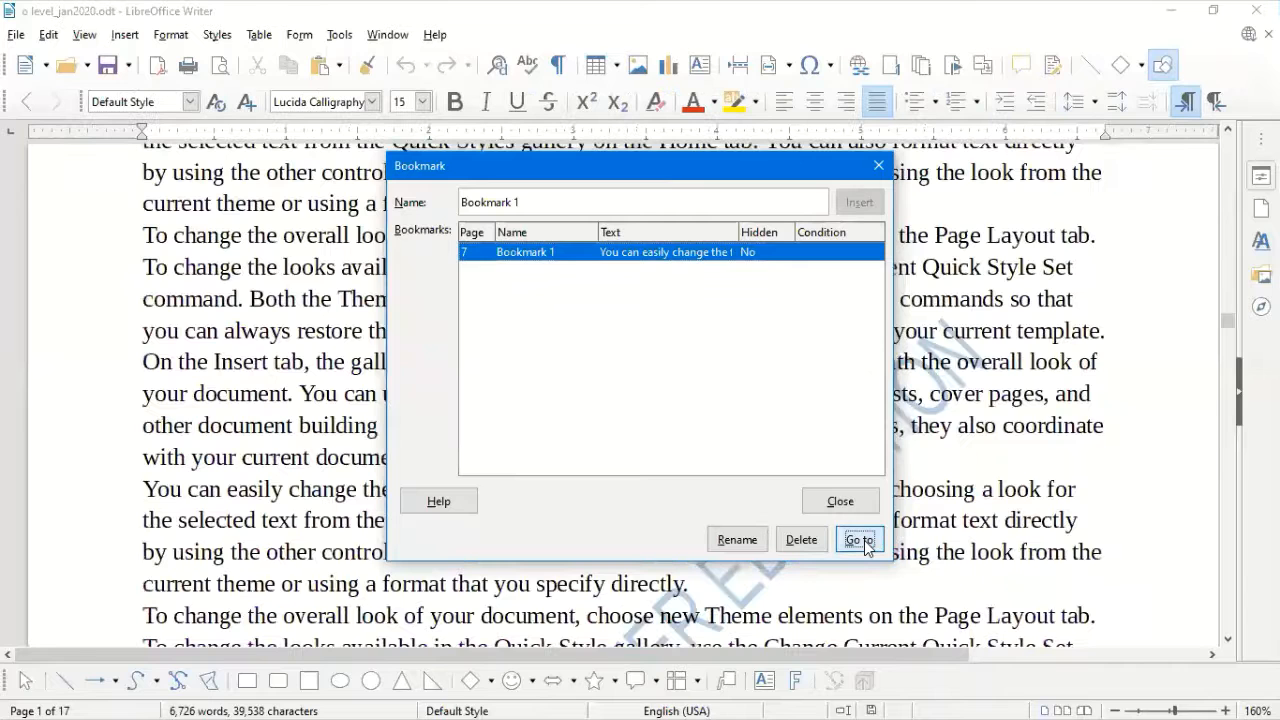
pyautogui.click(879, 165)
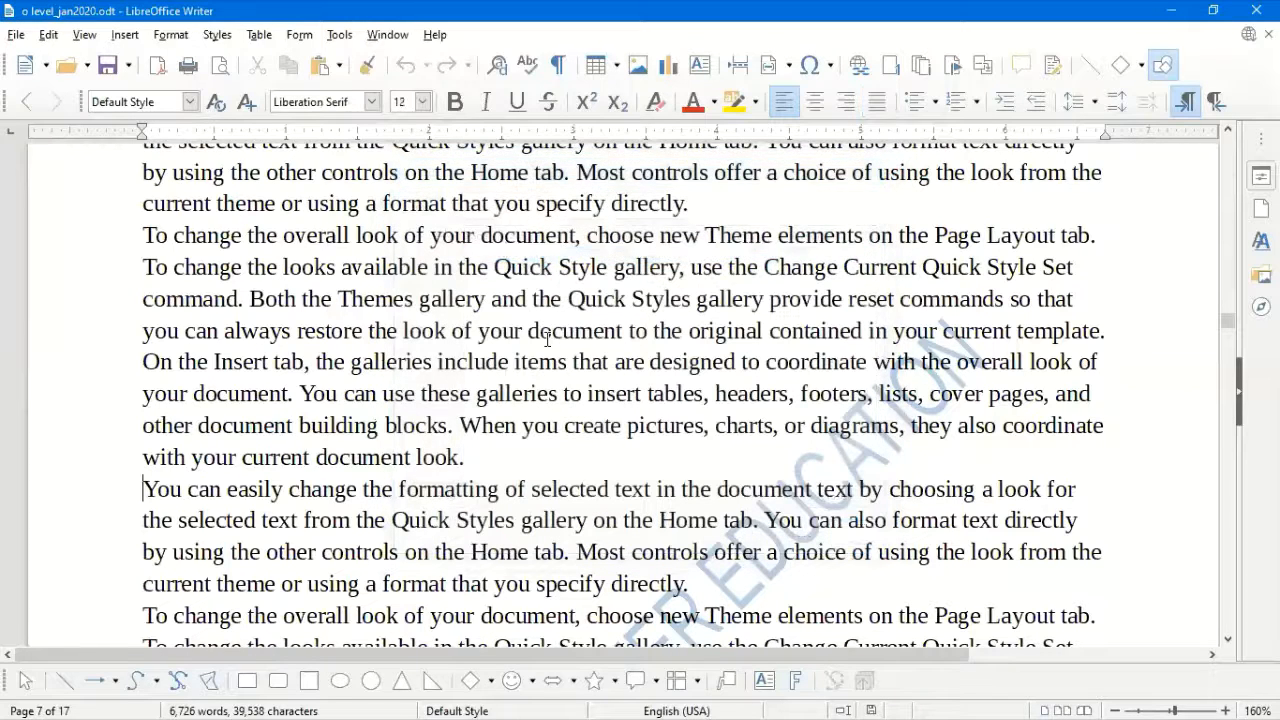
pyautogui.scroll(1, 547, 338)
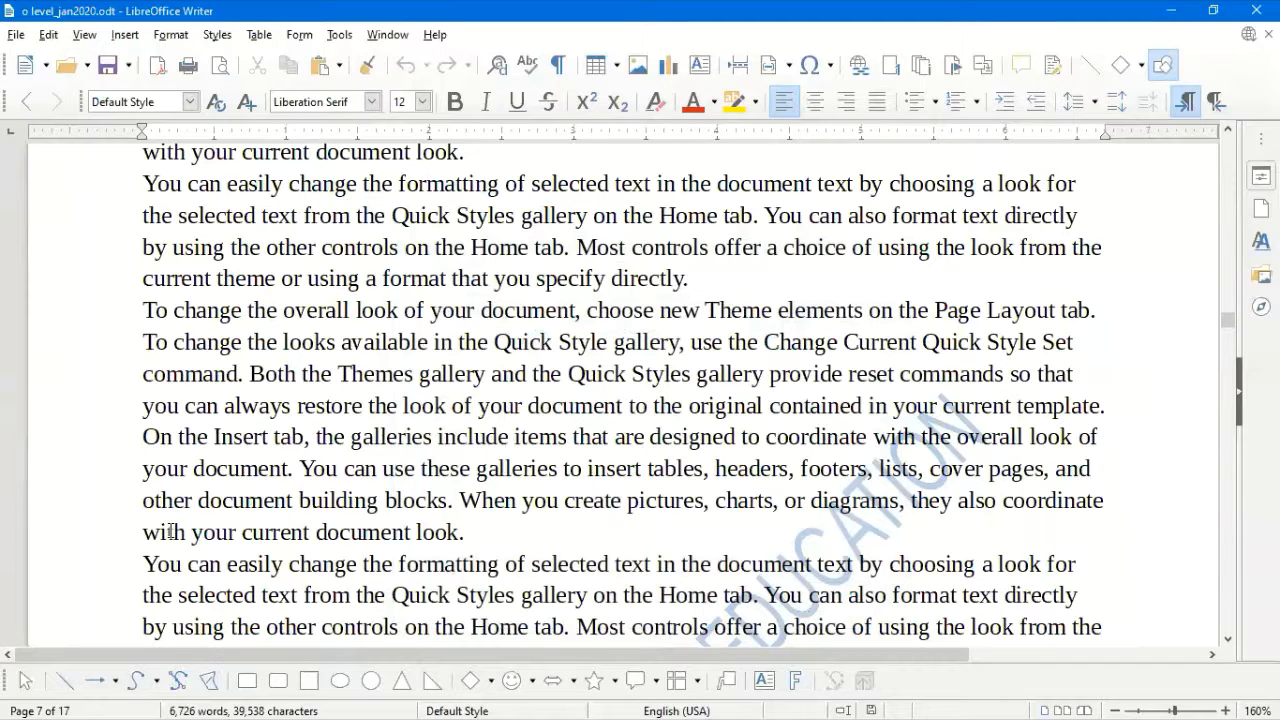
pyautogui.scroll(-2, 172, 531)
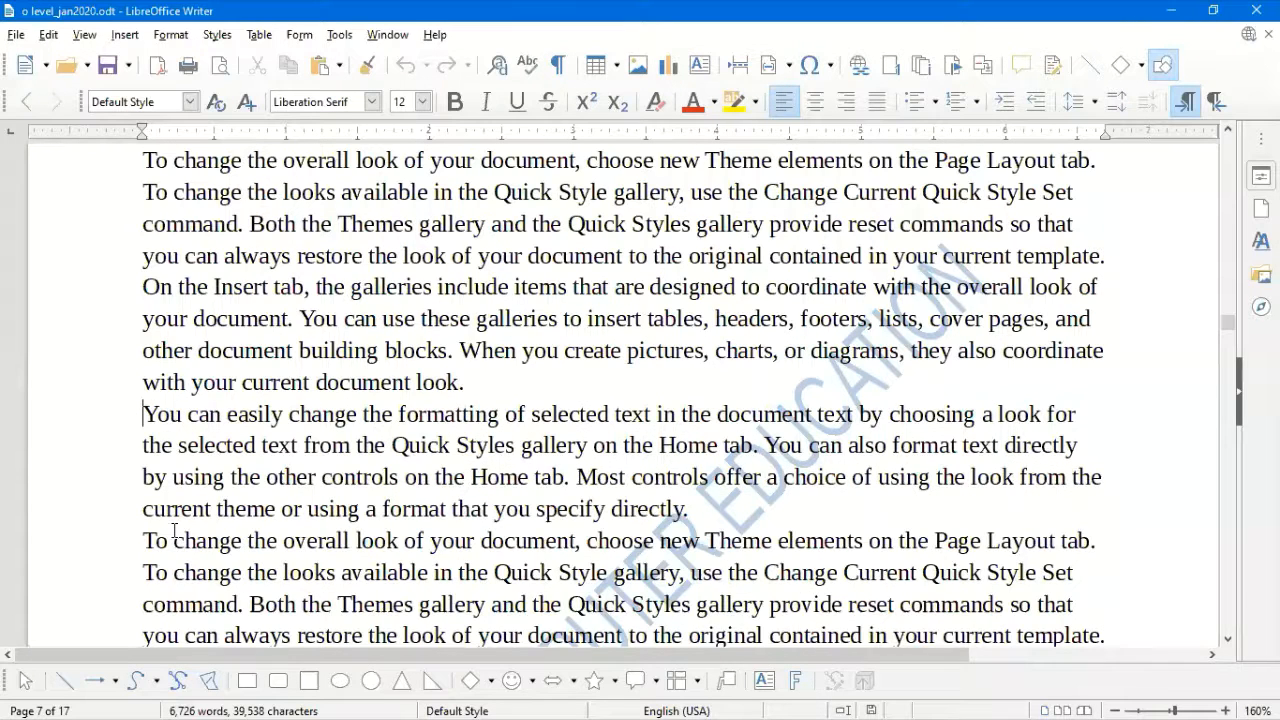
pyautogui.hotkey('ctrl', 'g')
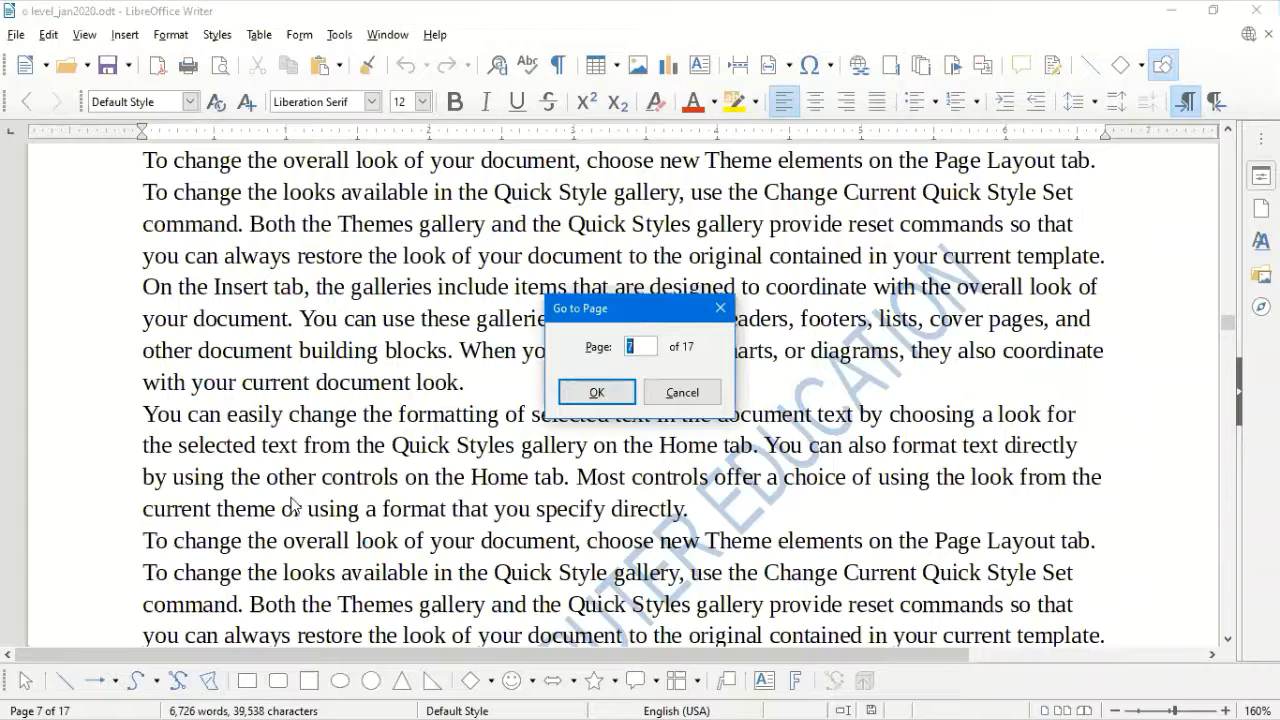
pyautogui.click(669, 392)
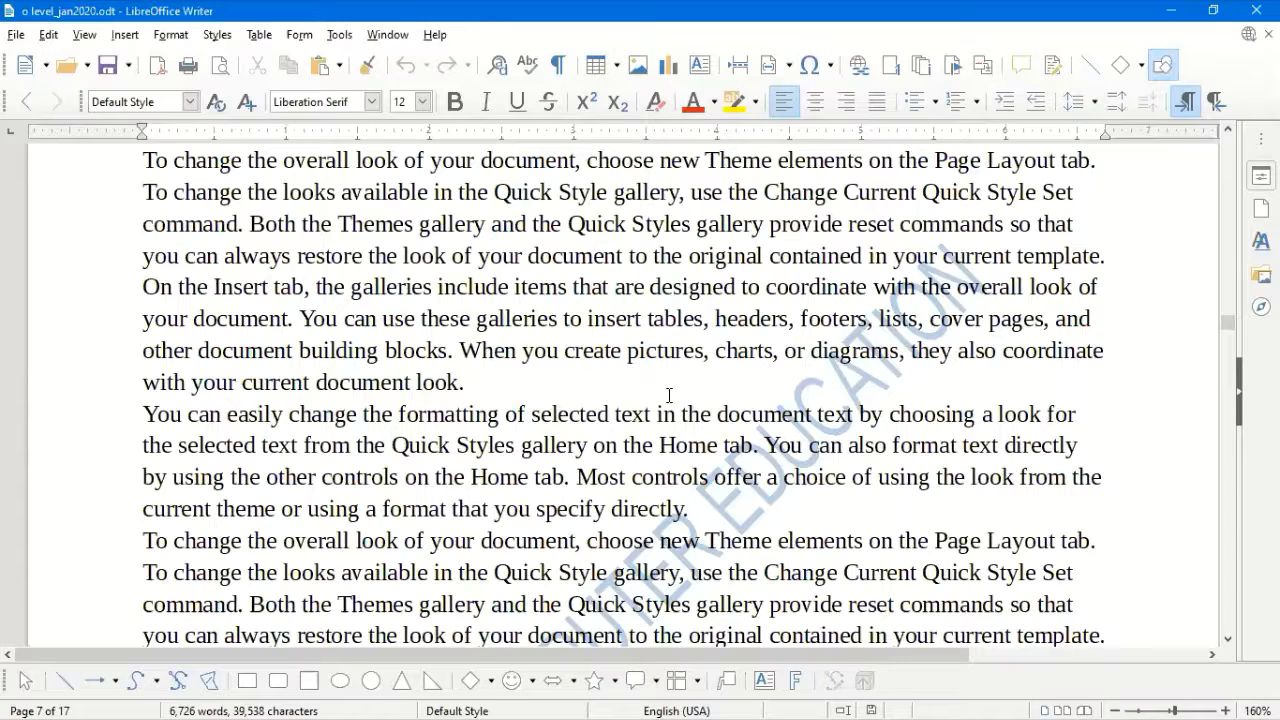
pyautogui.scroll(5, 669, 396)
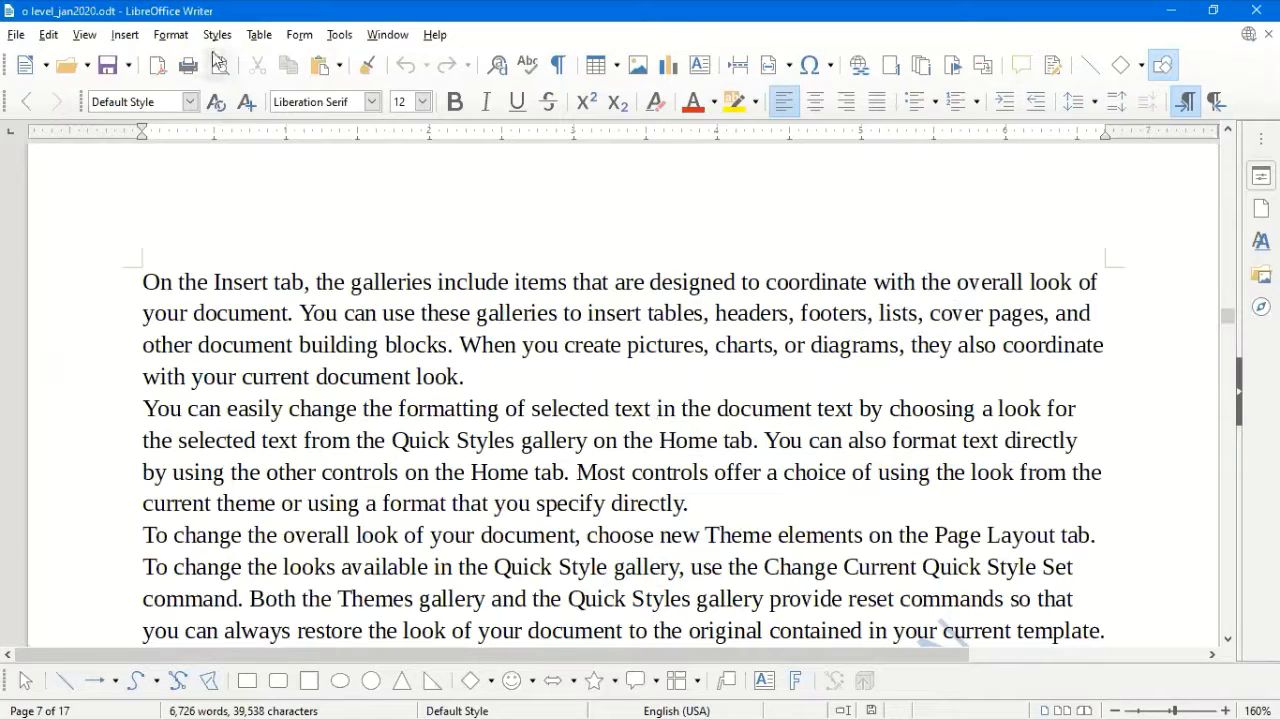
# Go back to page 2 and place the cursor on the empty line after 'with your current document look.'.
pyautogui.click(125, 36)
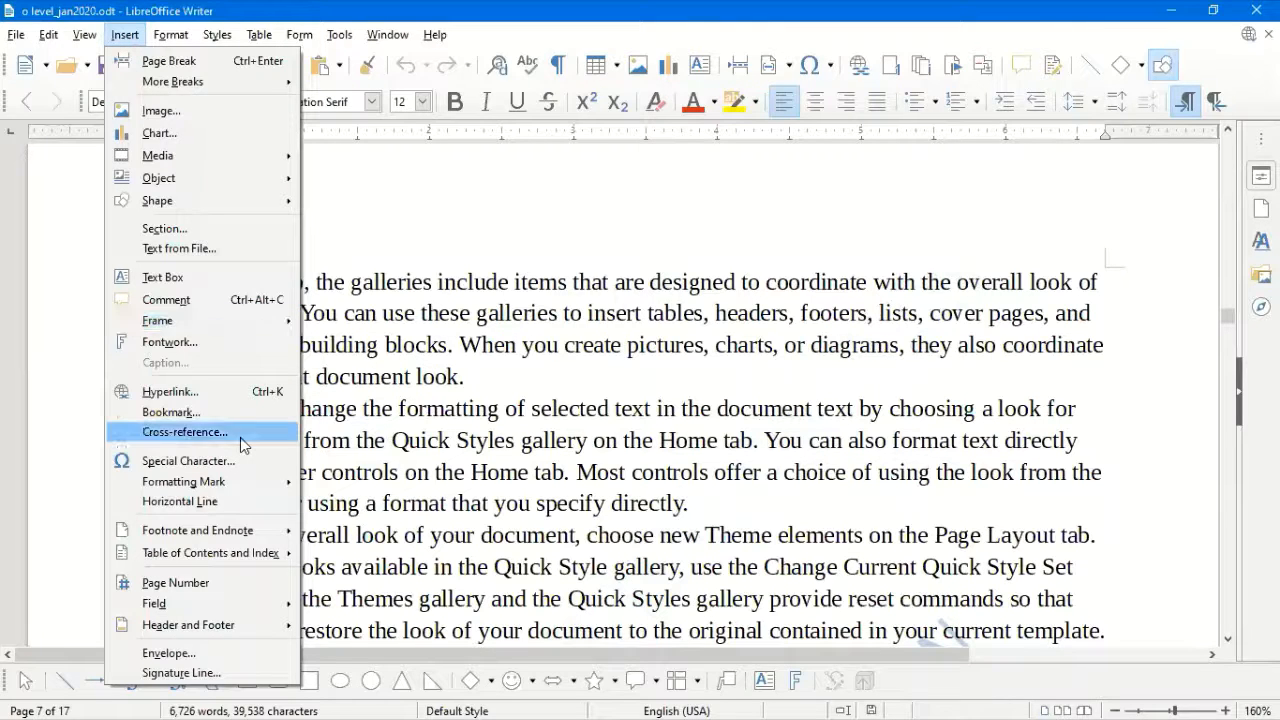
pyautogui.click(348, 432)
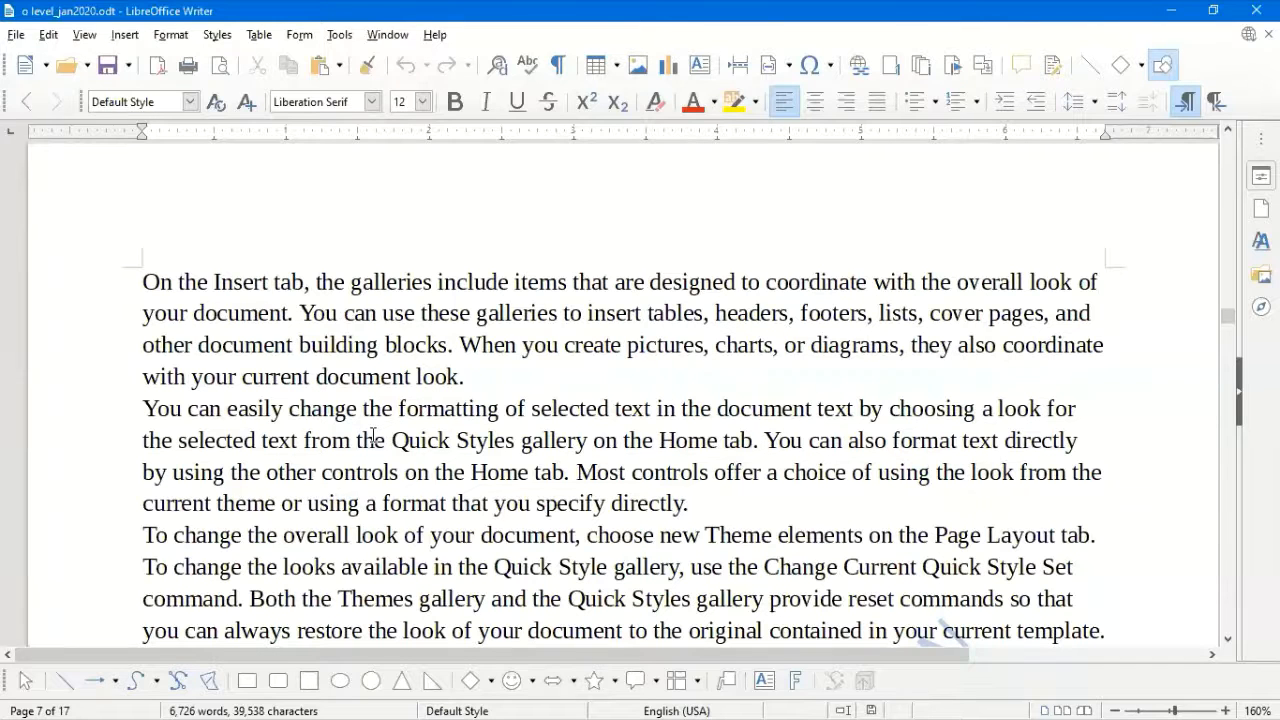
pyautogui.scroll(-3, 373, 436)
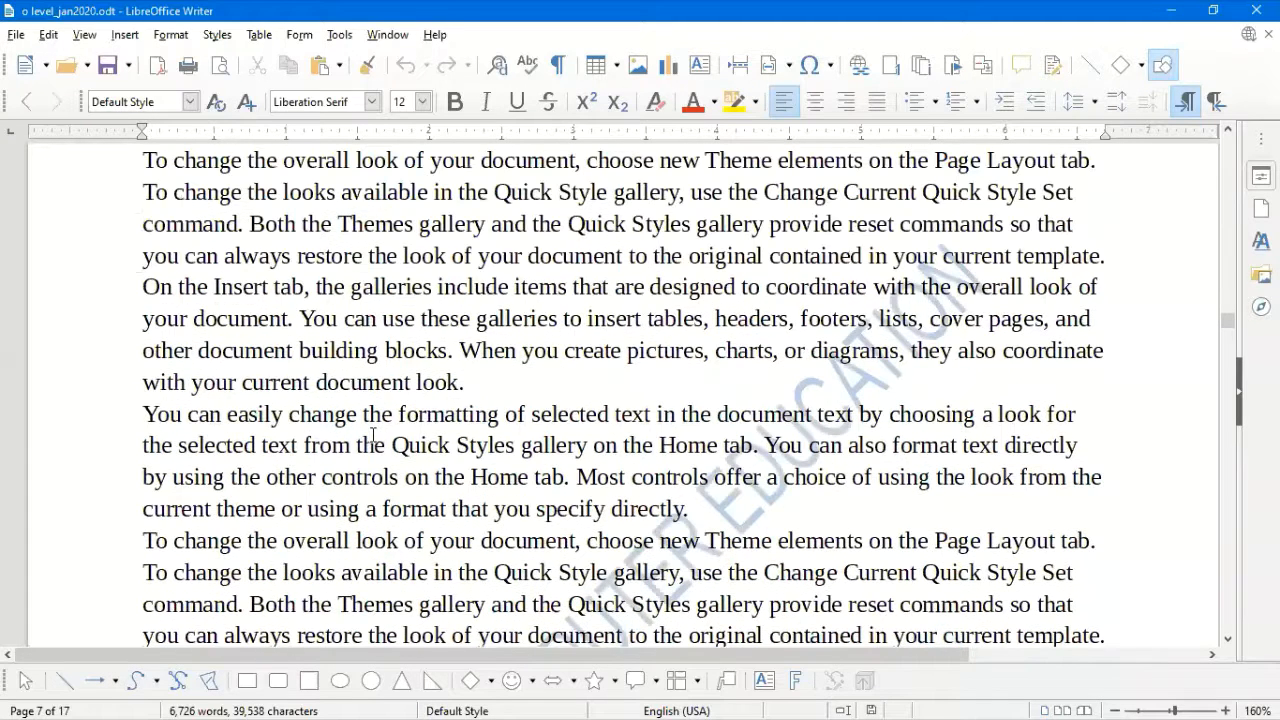
pyautogui.scroll(2, 373, 436)
pyautogui.scroll(10, 373, 436)
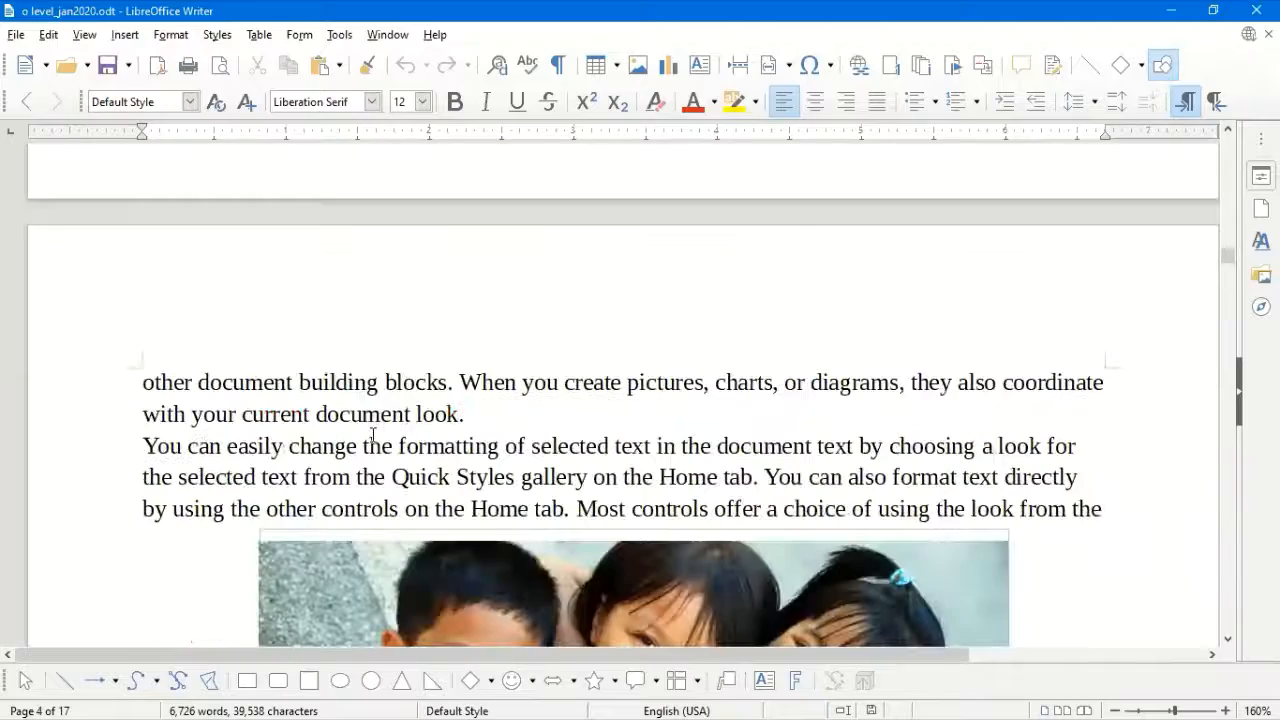
pyautogui.scroll(5, 373, 436)
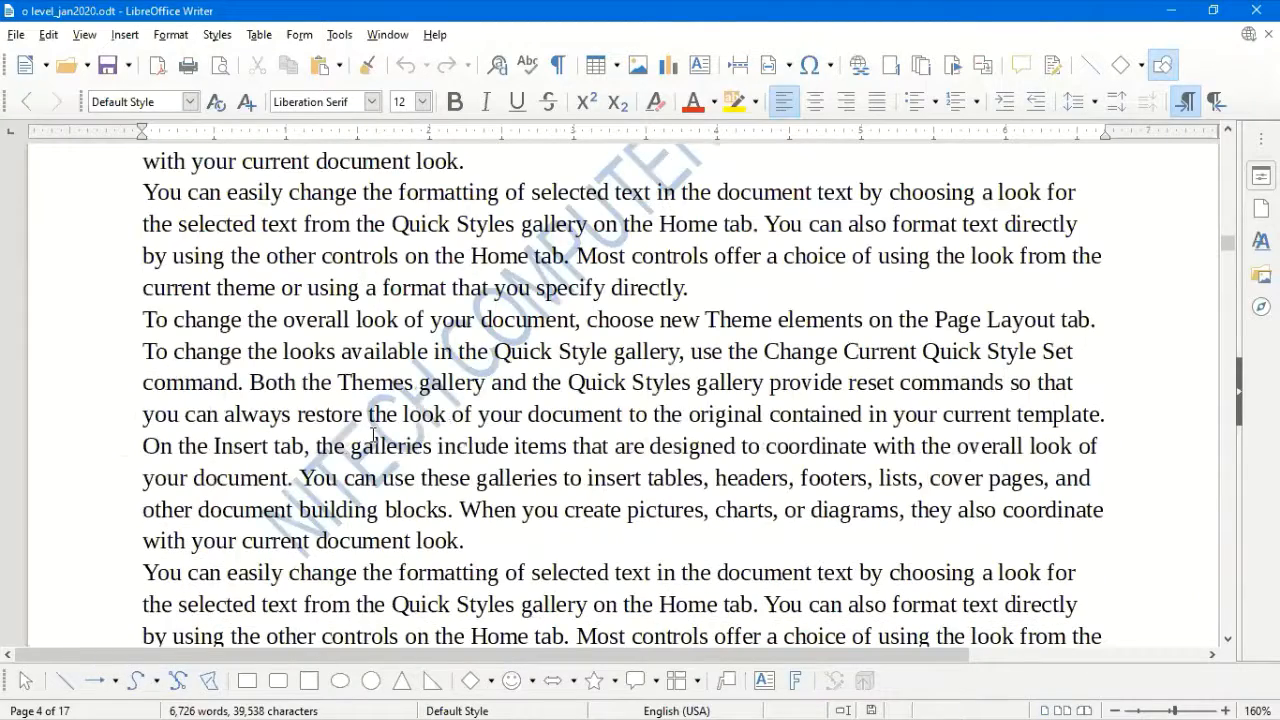
pyautogui.scroll(4, 373, 436)
pyautogui.scroll(6, 373, 435)
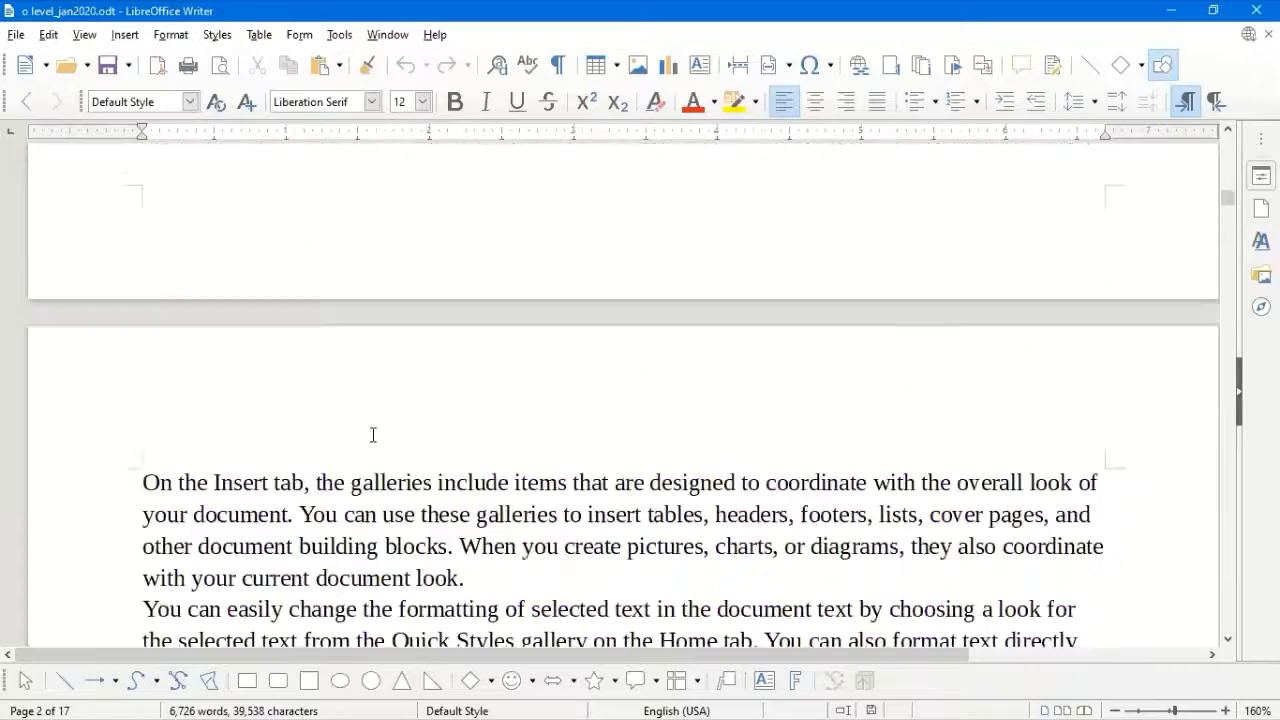
pyautogui.scroll(3, 369, 435)
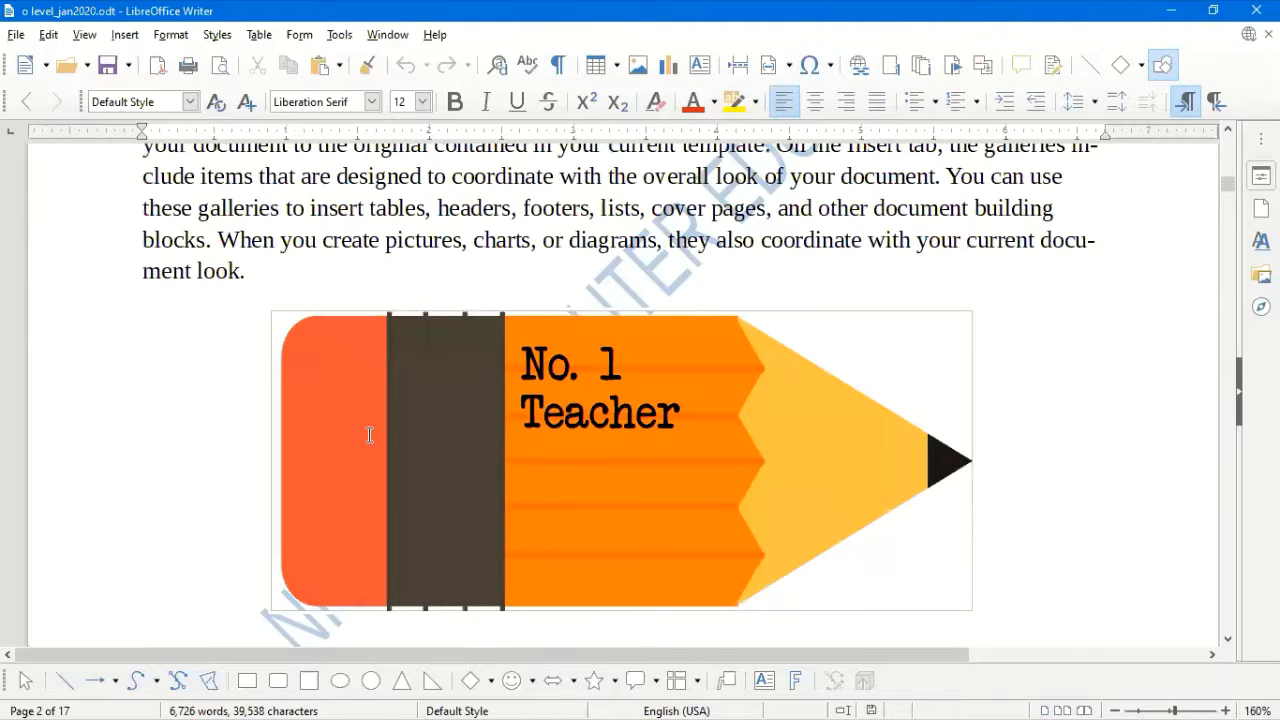
pyautogui.scroll(3, 369, 435)
pyautogui.click(141, 412)
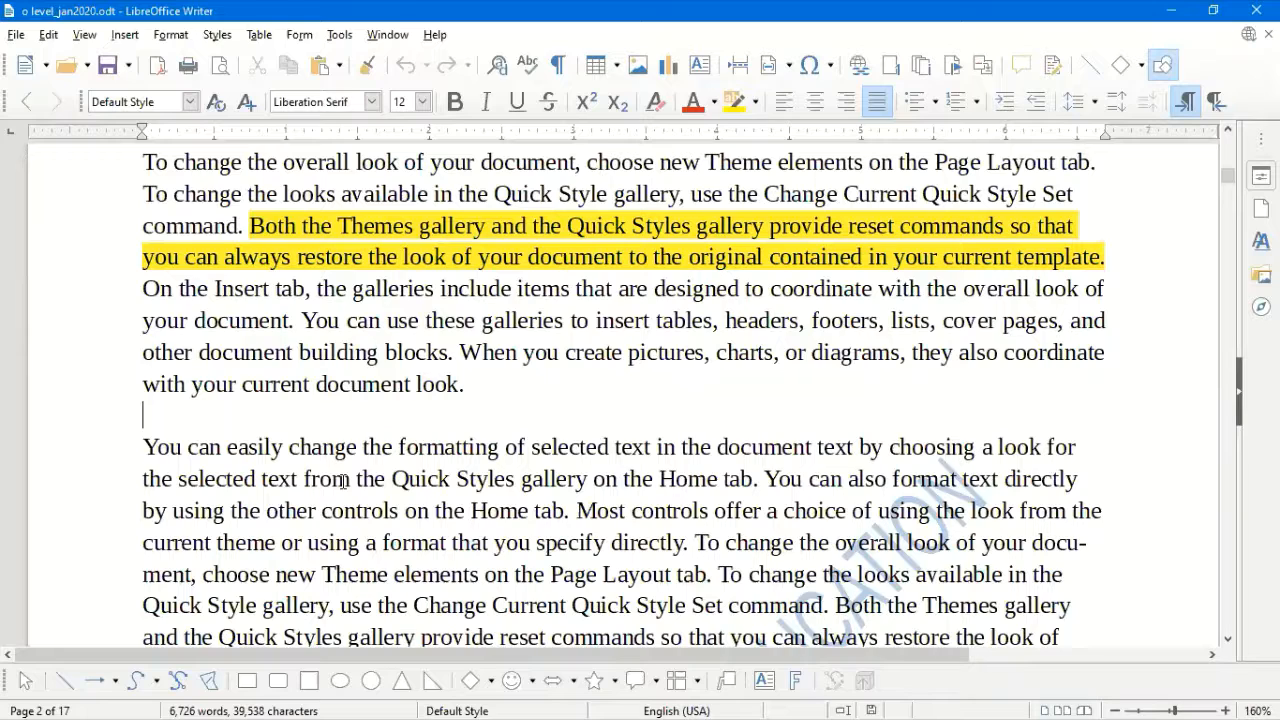
# Type COMPUTER CLASSIFICATION on page 2 and give it the Heading 1 paragraph style.
pyautogui.write('COMPUTER ')
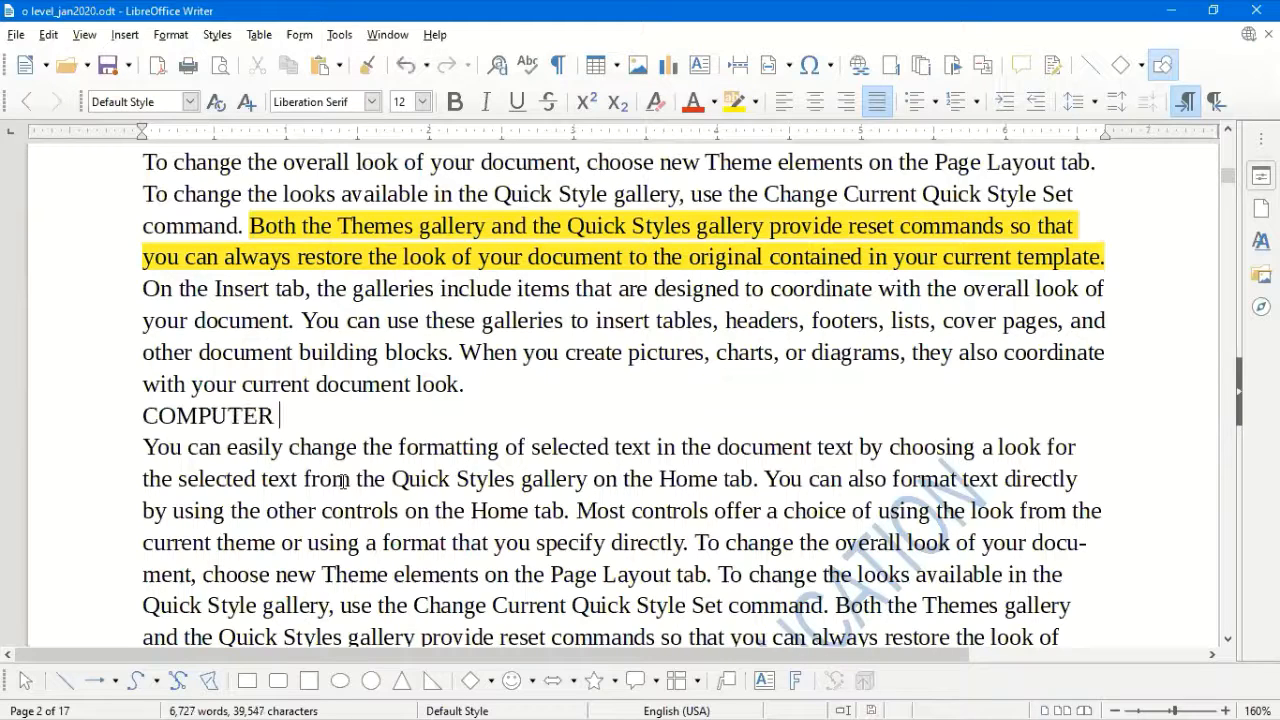
pyautogui.write('CLASSIFICAT')
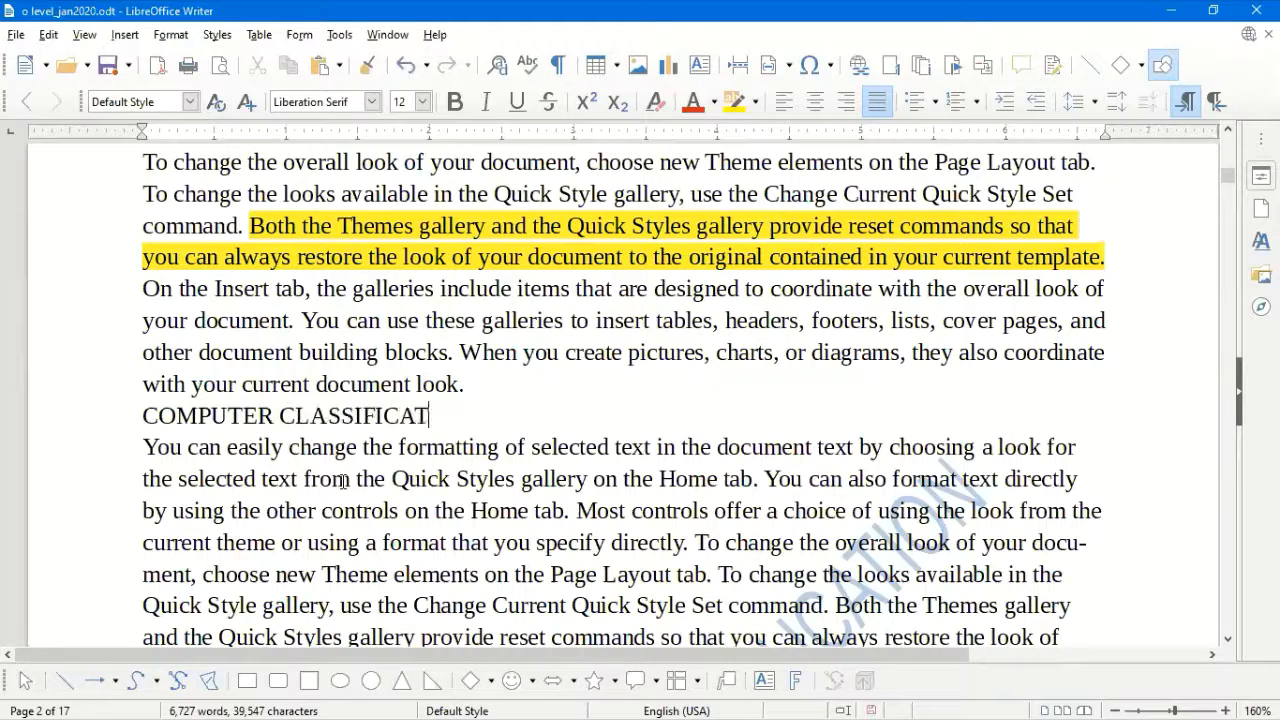
pyautogui.write('ION')
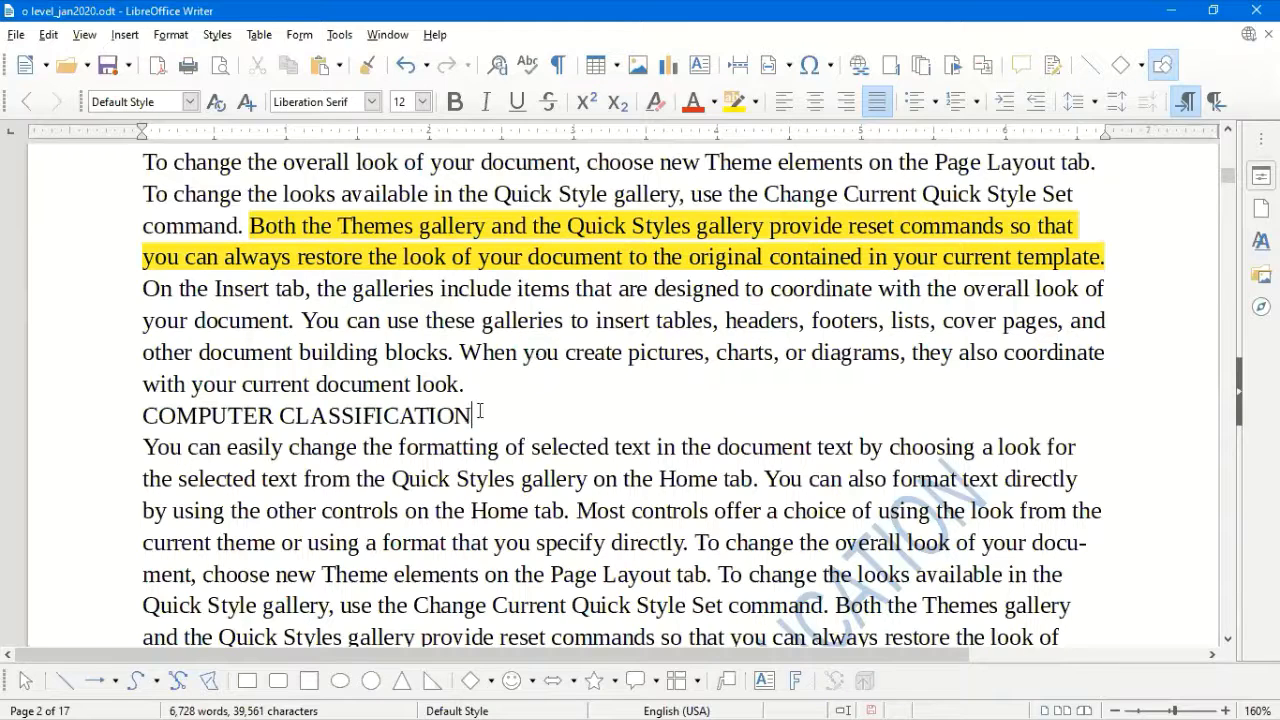
pyautogui.keyDown('shift'); pyautogui.click(137, 411); pyautogui.keyUp('shift')
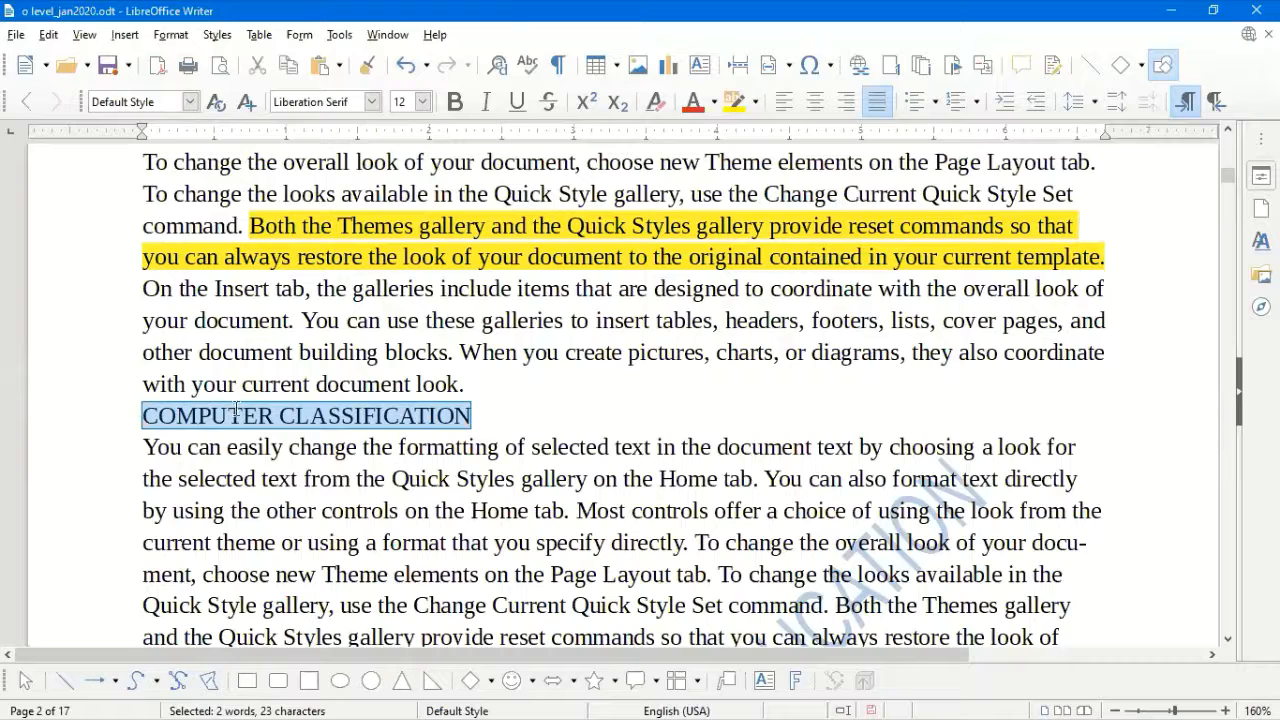
pyautogui.click(189, 102)
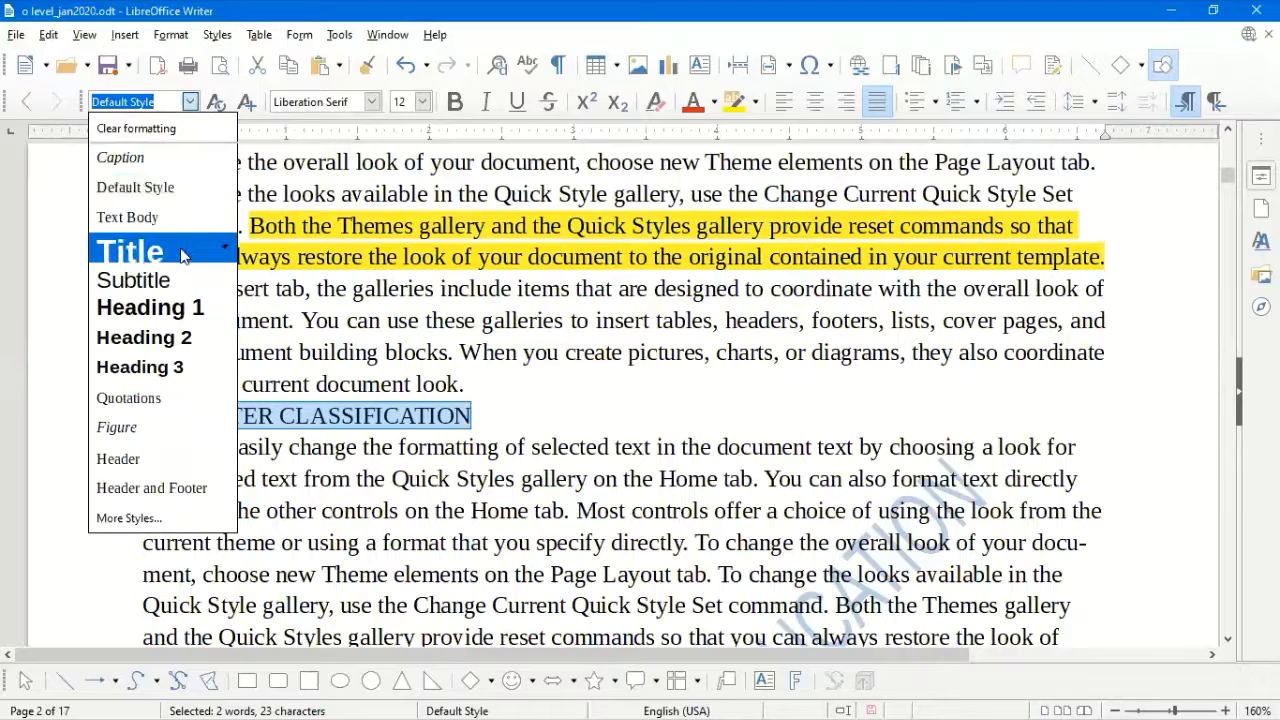
pyautogui.click(150, 309)
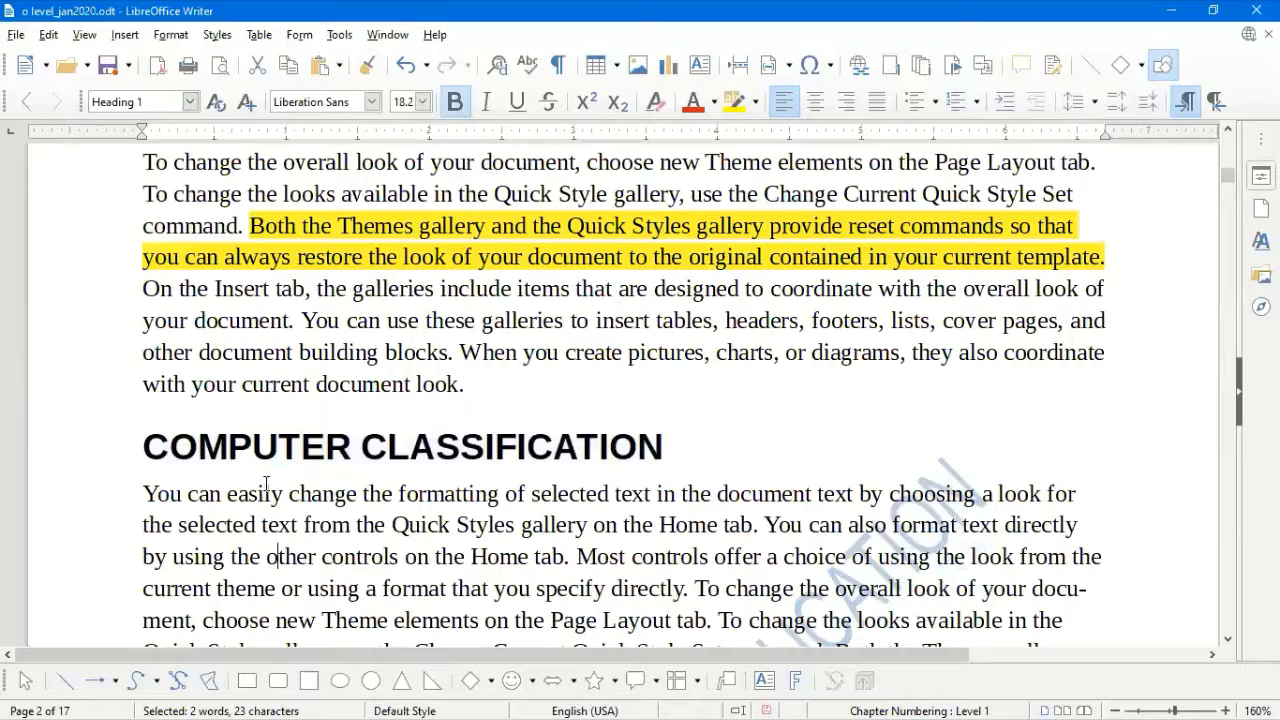
pyautogui.scroll(-15, 266, 484)
# Add a new paragraph after 'look.' reading EVOLUTION OF COMPUTER.
pyautogui.scroll(-4, 1083, 474)
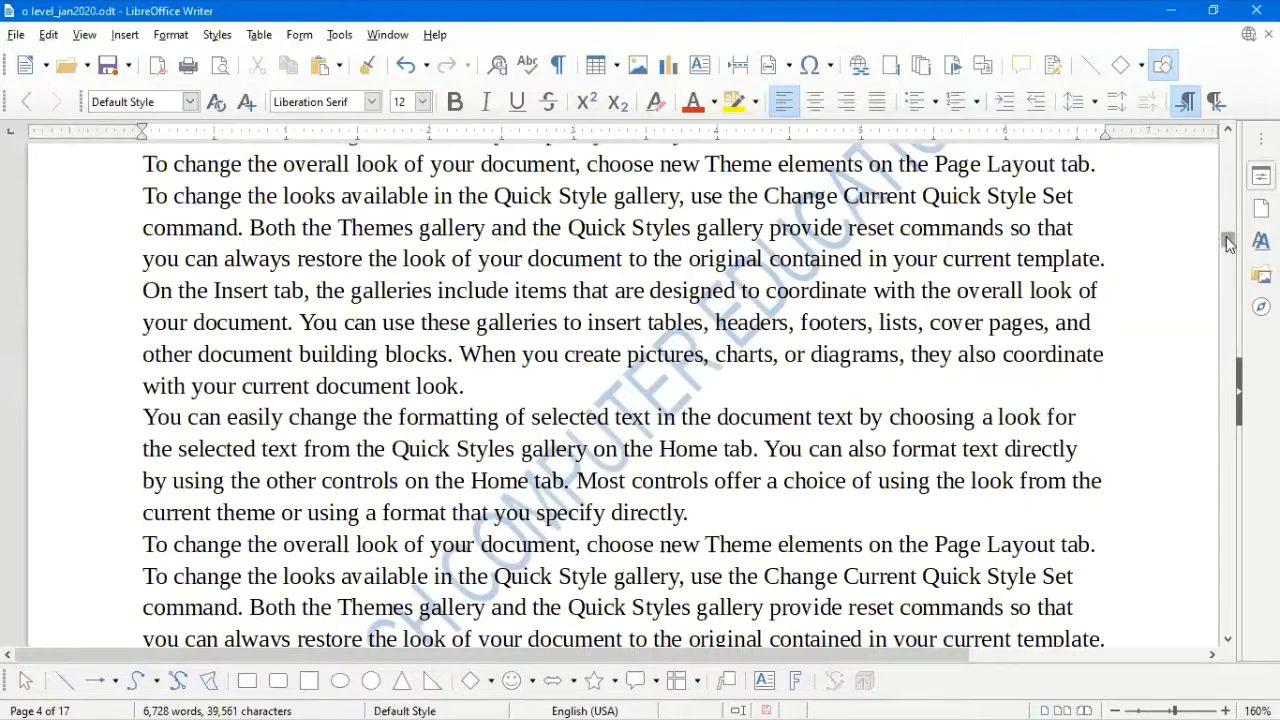
pyautogui.click(1227, 331)
pyautogui.click(527, 593)
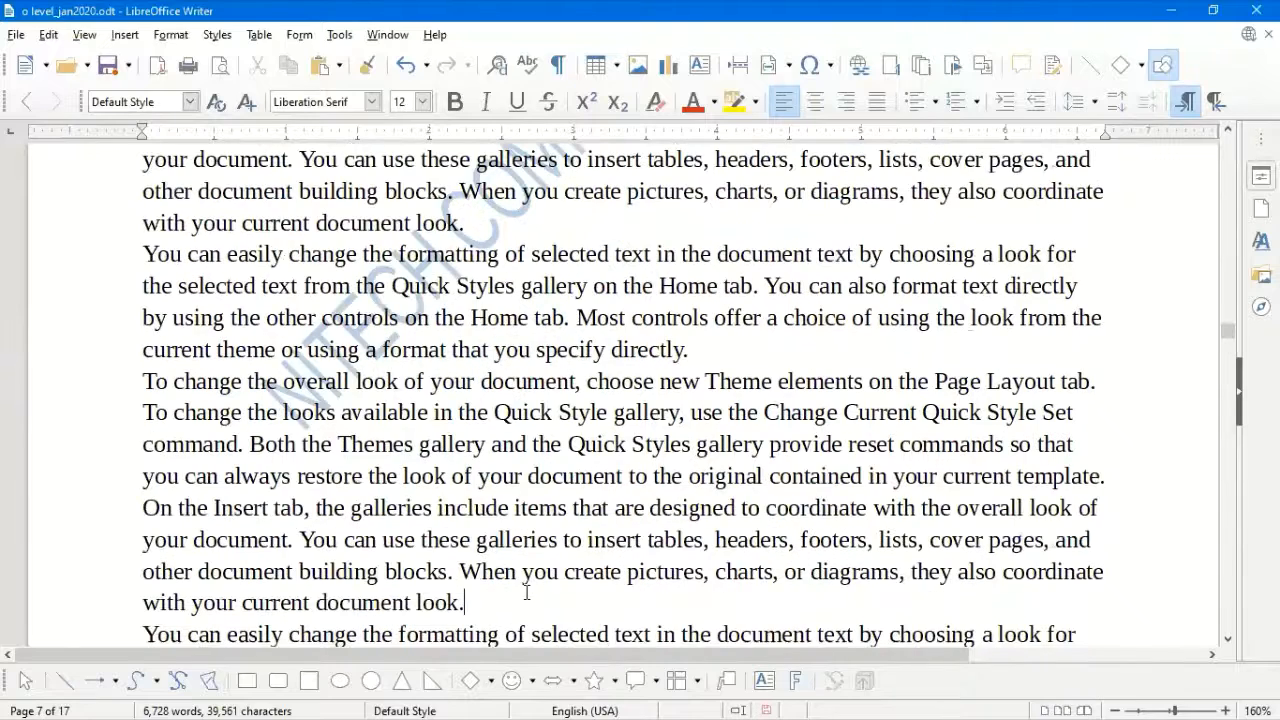
pyautogui.press('Return')
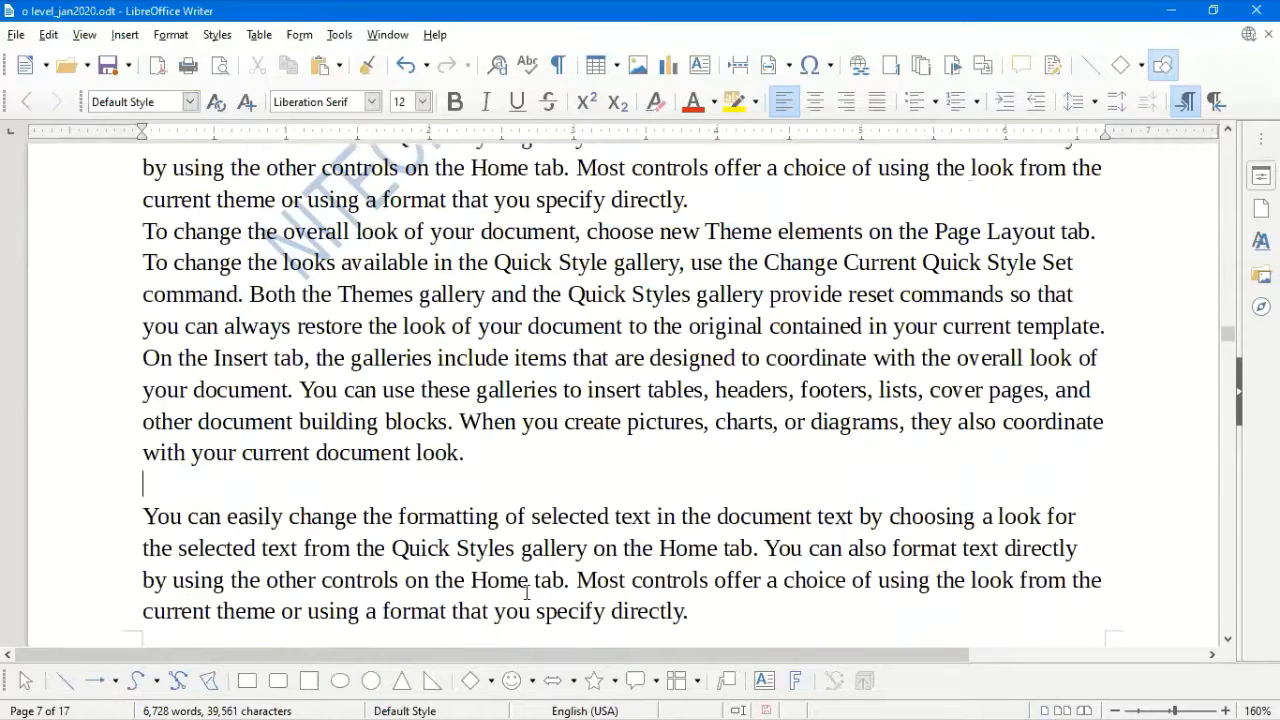
pyautogui.write('EVOLUTIO')
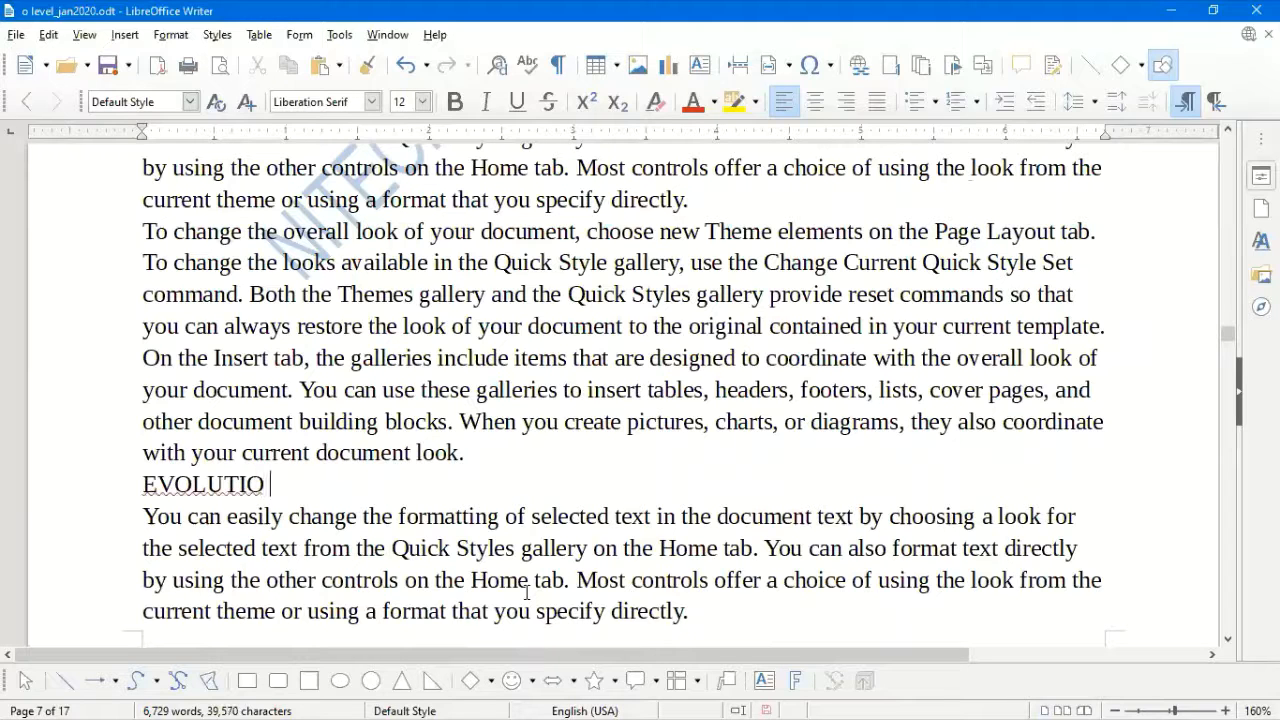
pyautogui.press('BackSpace')
pyautogui.write('N OF COMPUTER')
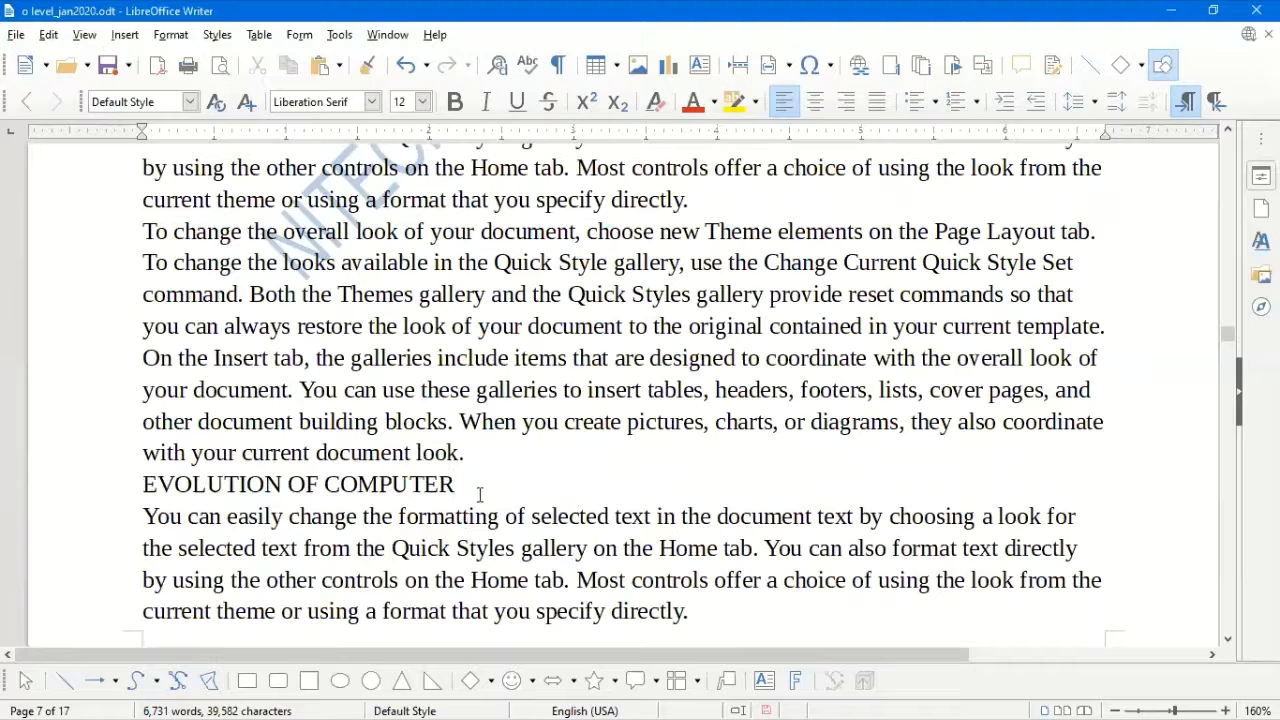
# Apply the Heading 1 paragraph style to the EVOLUTION OF COMPUTER line.
pyautogui.keyDown('shift'); pyautogui.click(200, 484); pyautogui.keyUp('shift')
pyautogui.hotkey('shift', 'Home')
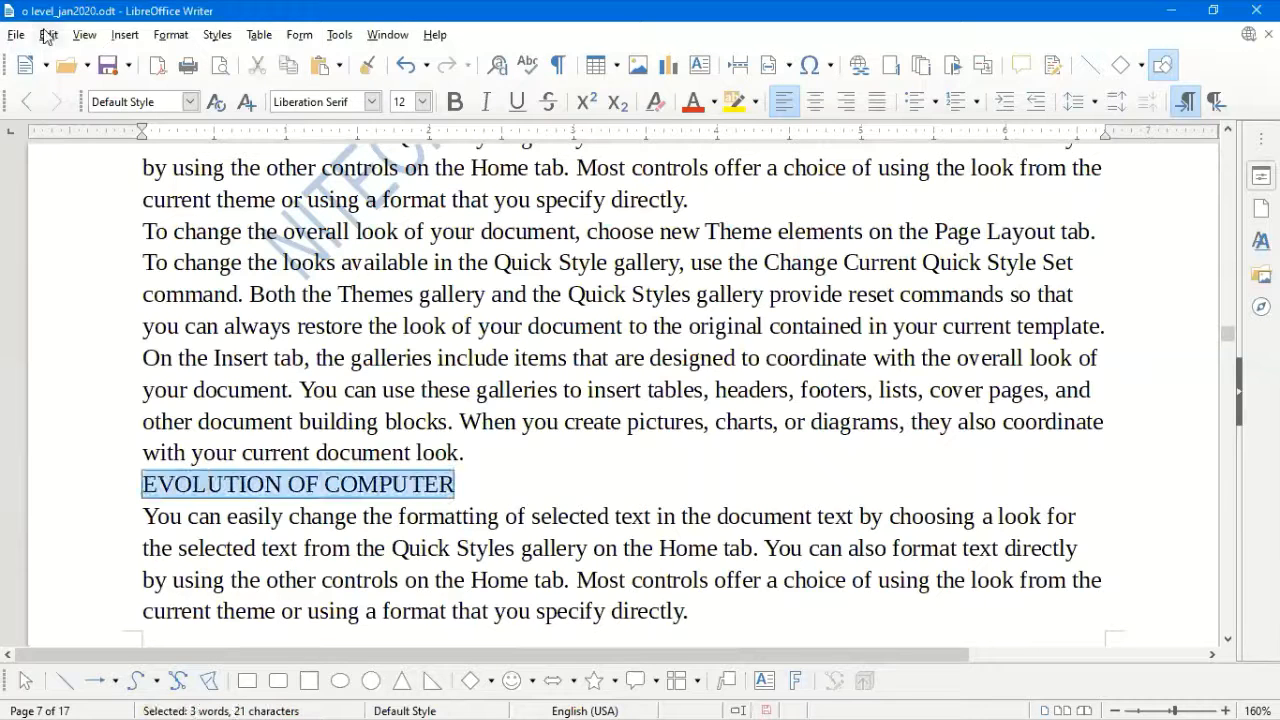
pyautogui.click(178, 101)
pyautogui.hotkey('alt', 'Down')
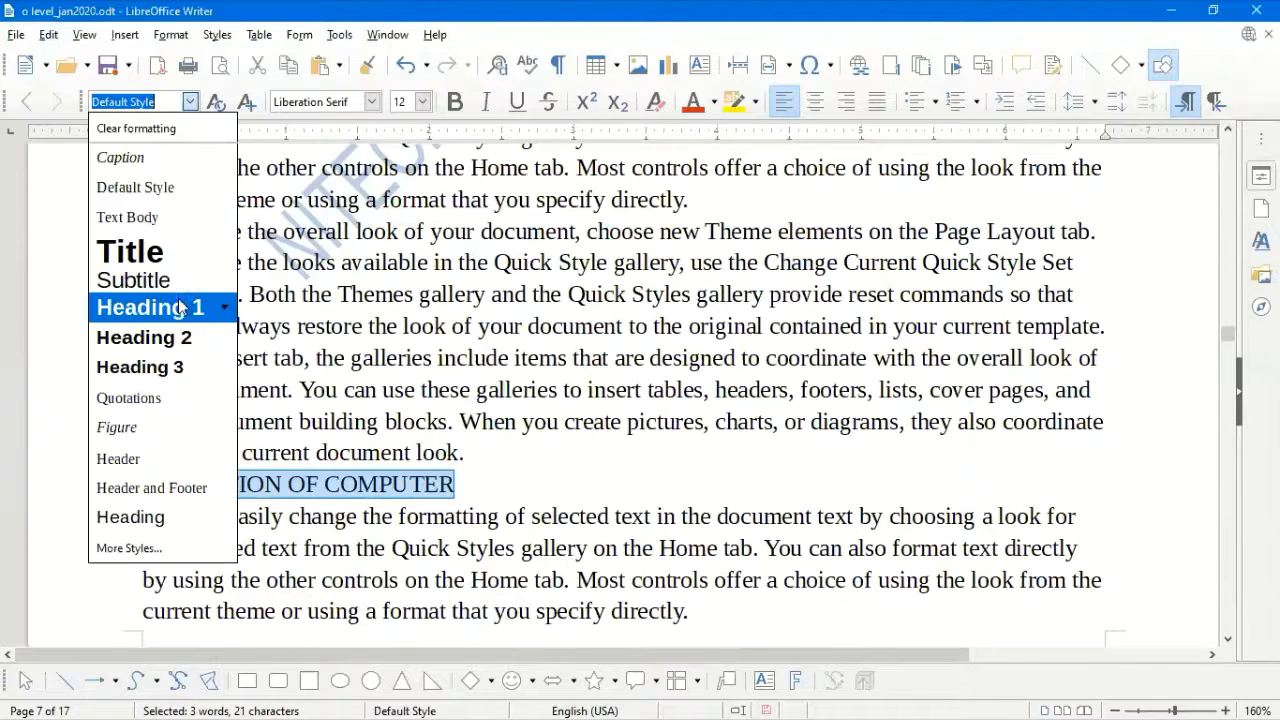
pyautogui.click(180, 306)
pyautogui.click(594, 498)
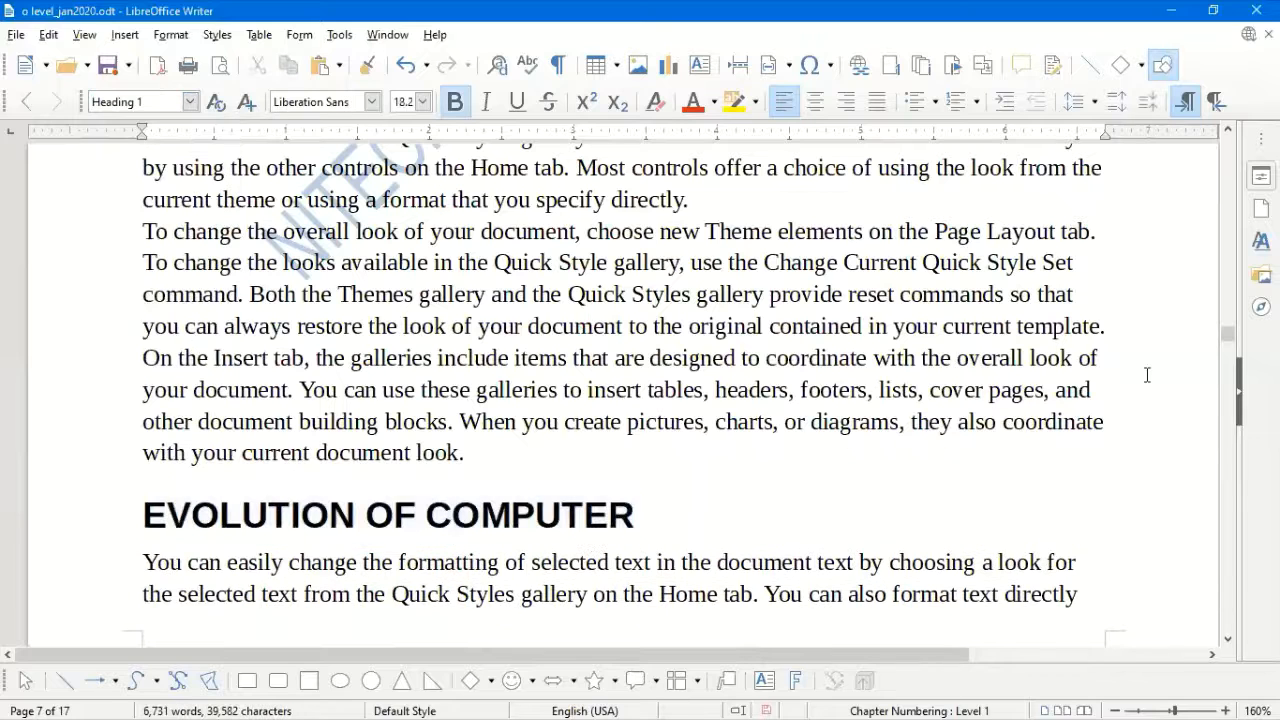
pyautogui.moveTo(1226, 359); pyautogui.dragTo(1234, 526)
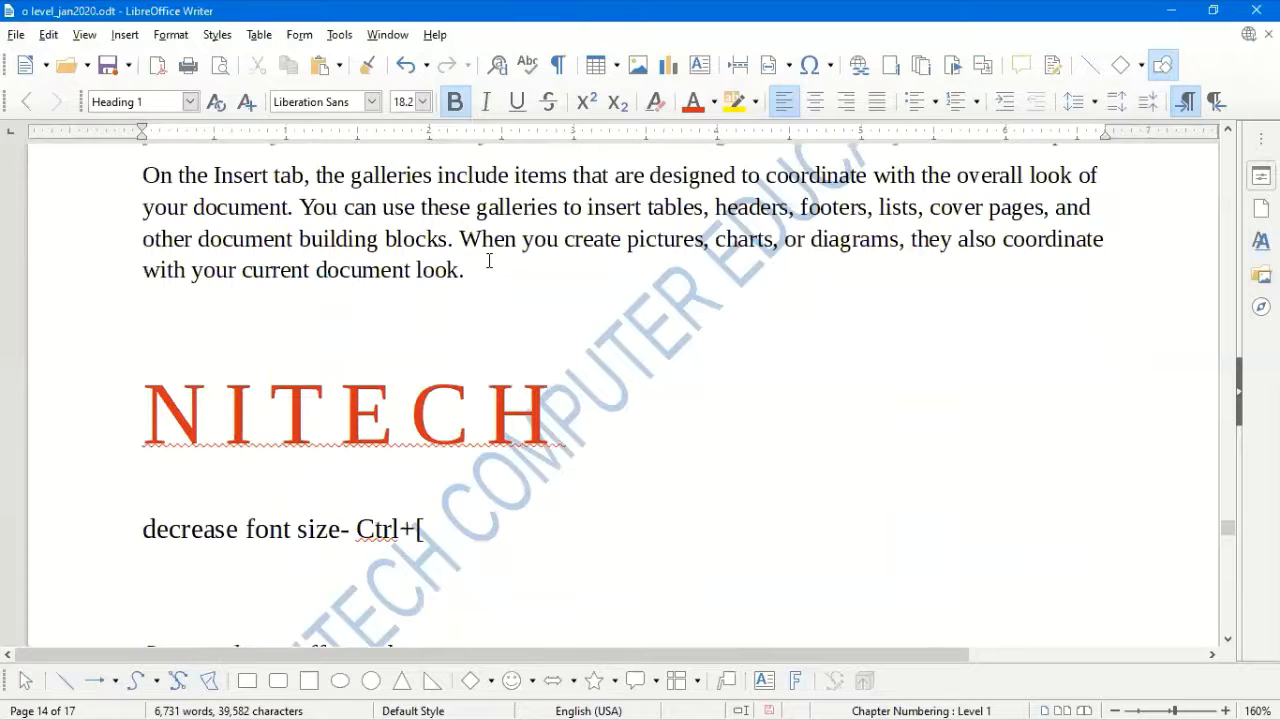
# Append 'Please refer' after 'current document look.', correcting the typo.
pyautogui.click(489, 261)
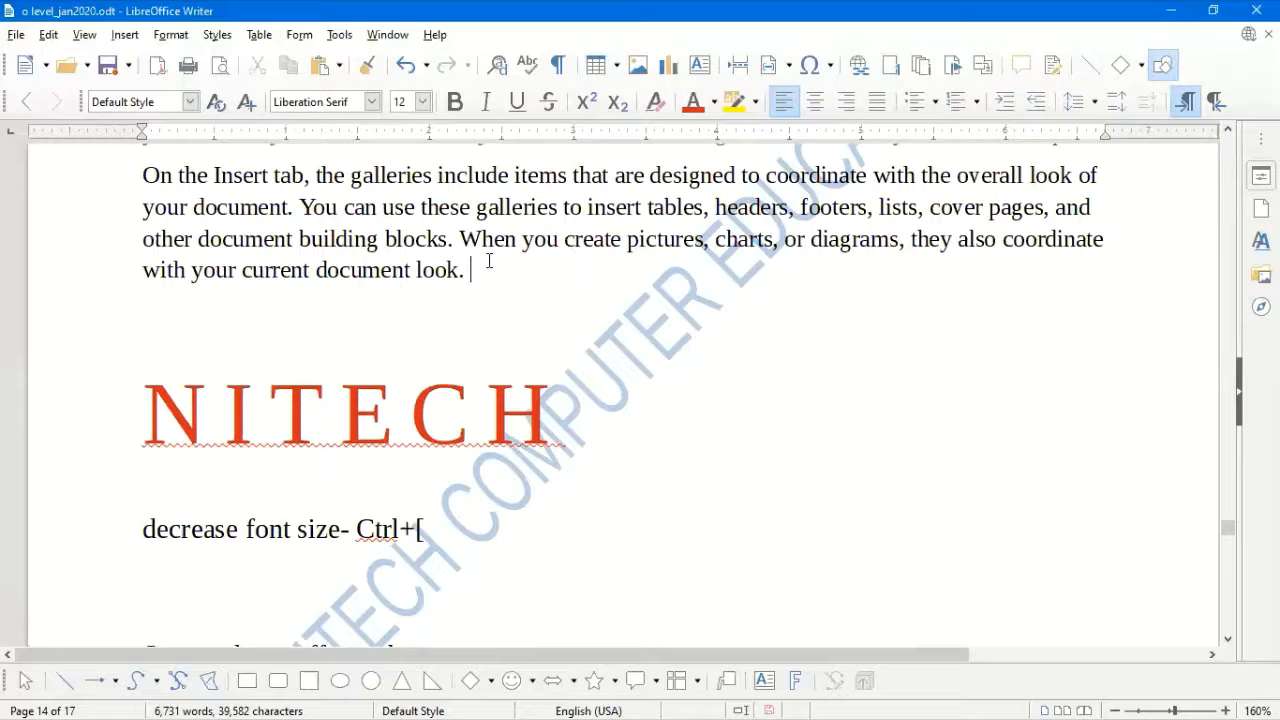
pyautogui.write('P')
pyautogui.write('elas')
pyautogui.press('BackSpace')
pyautogui.press('BackSpace')
pyautogui.press('BackSpace')
pyautogui.press('BackSpace')
pyautogui.write('lease refer')
pyautogui.click(135, 38)
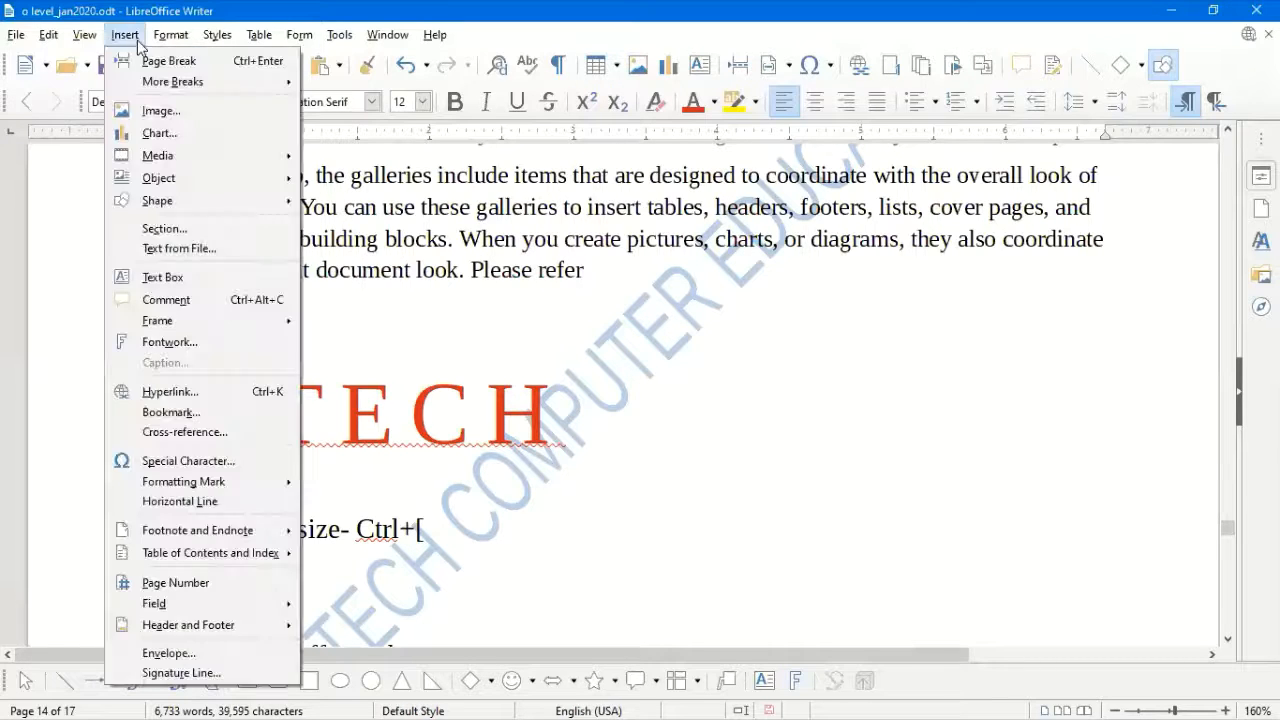
# Insert a Page cross-reference (77) to the EVOLUTION OF COMPUTER heading and follow it.
pyautogui.click(160, 434)
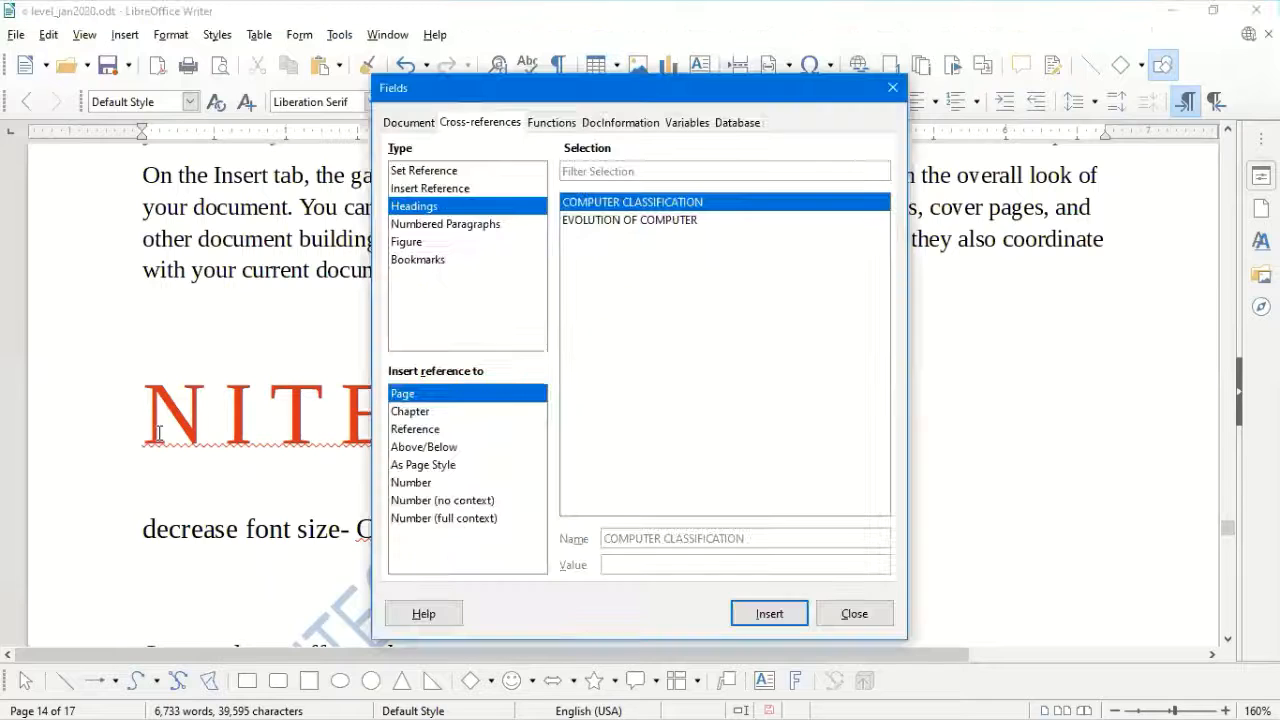
pyautogui.click(415, 172)
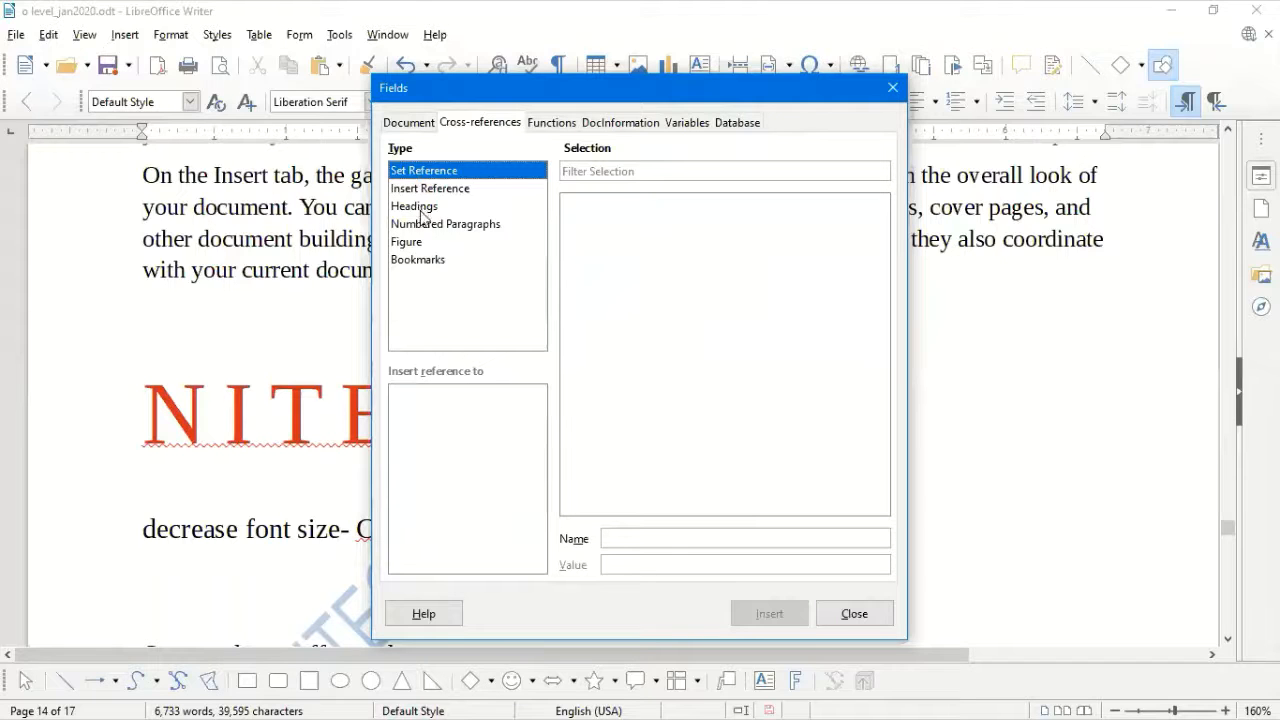
pyautogui.click(424, 207)
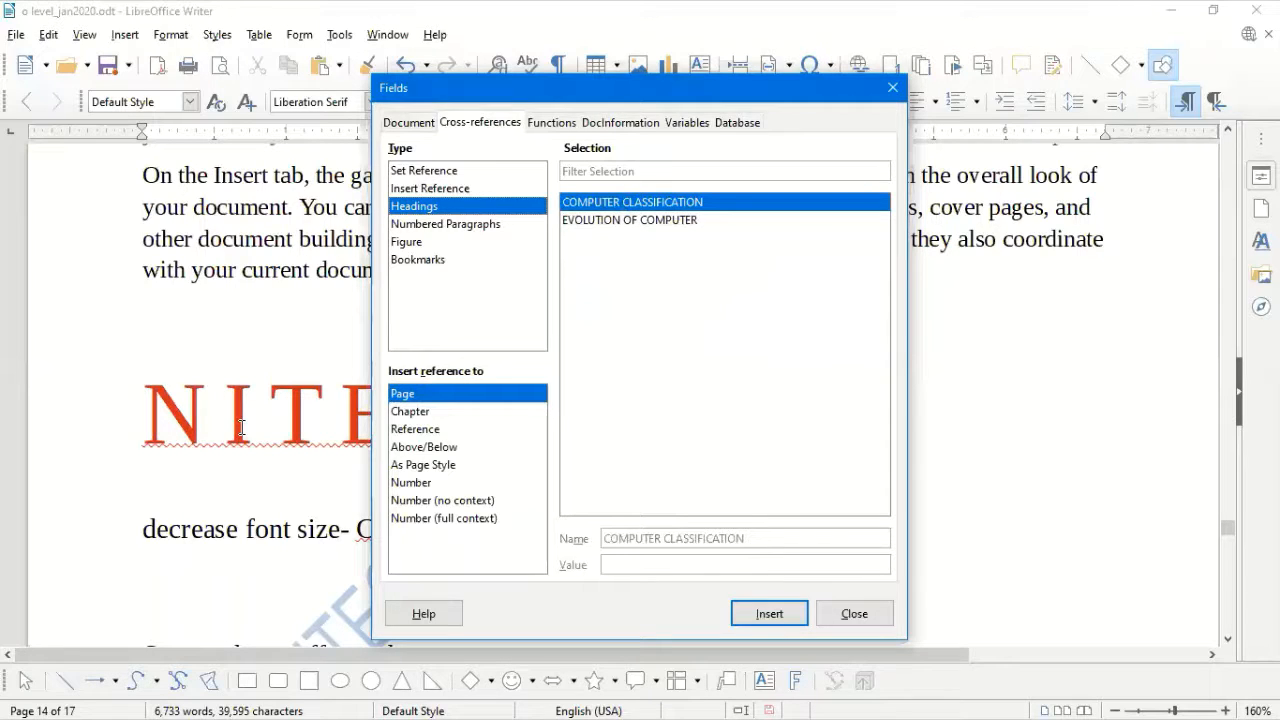
pyautogui.click(613, 231)
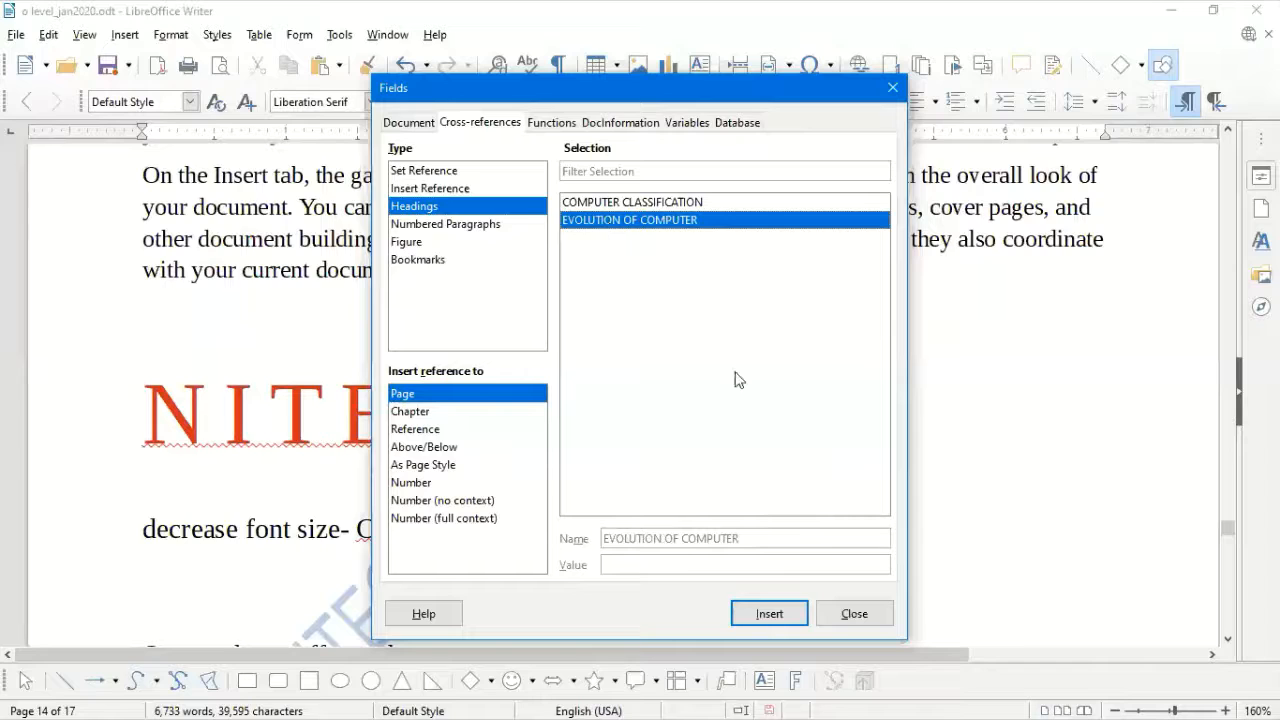
pyautogui.click(770, 618)
pyautogui.click(770, 617)
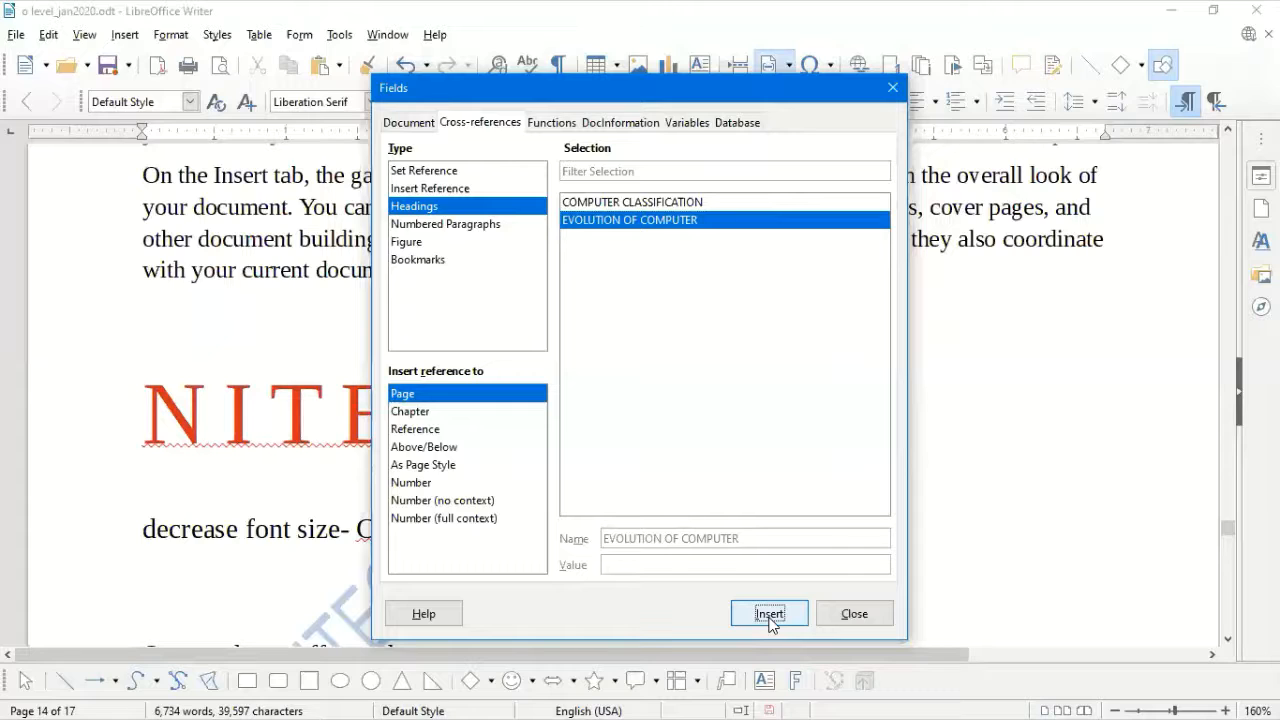
pyautogui.click(760, 612)
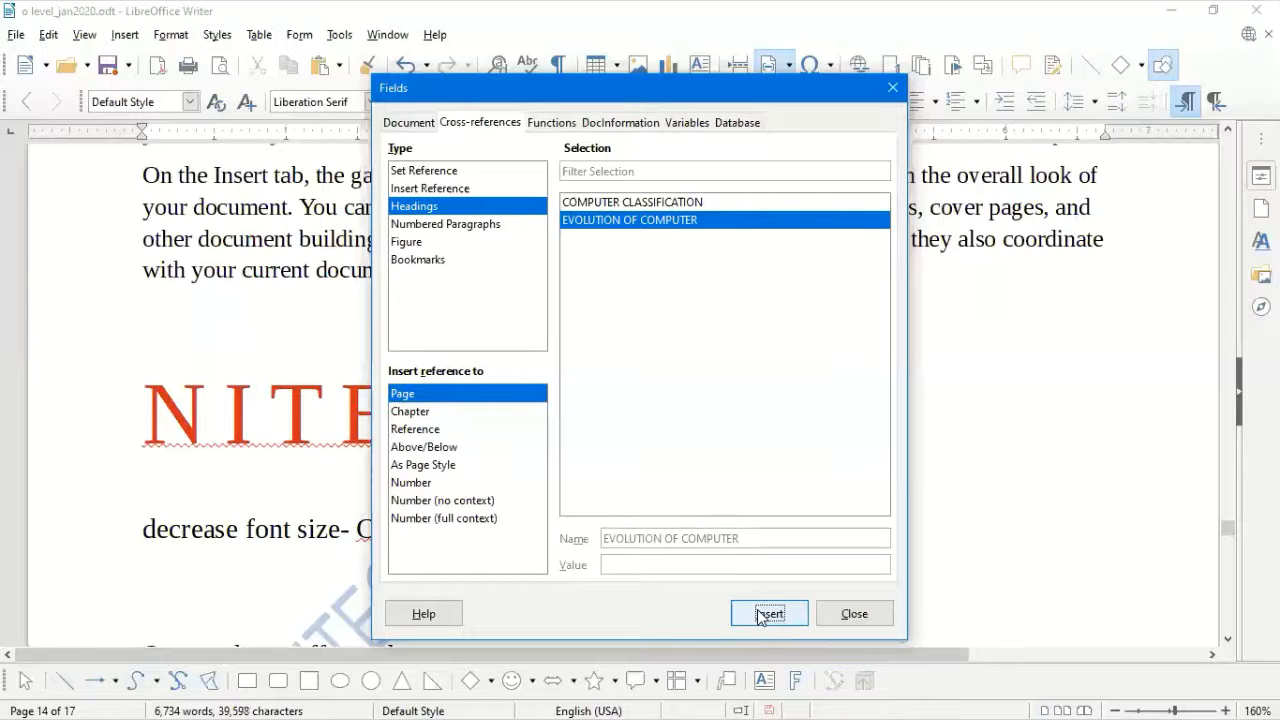
pyautogui.click(838, 614)
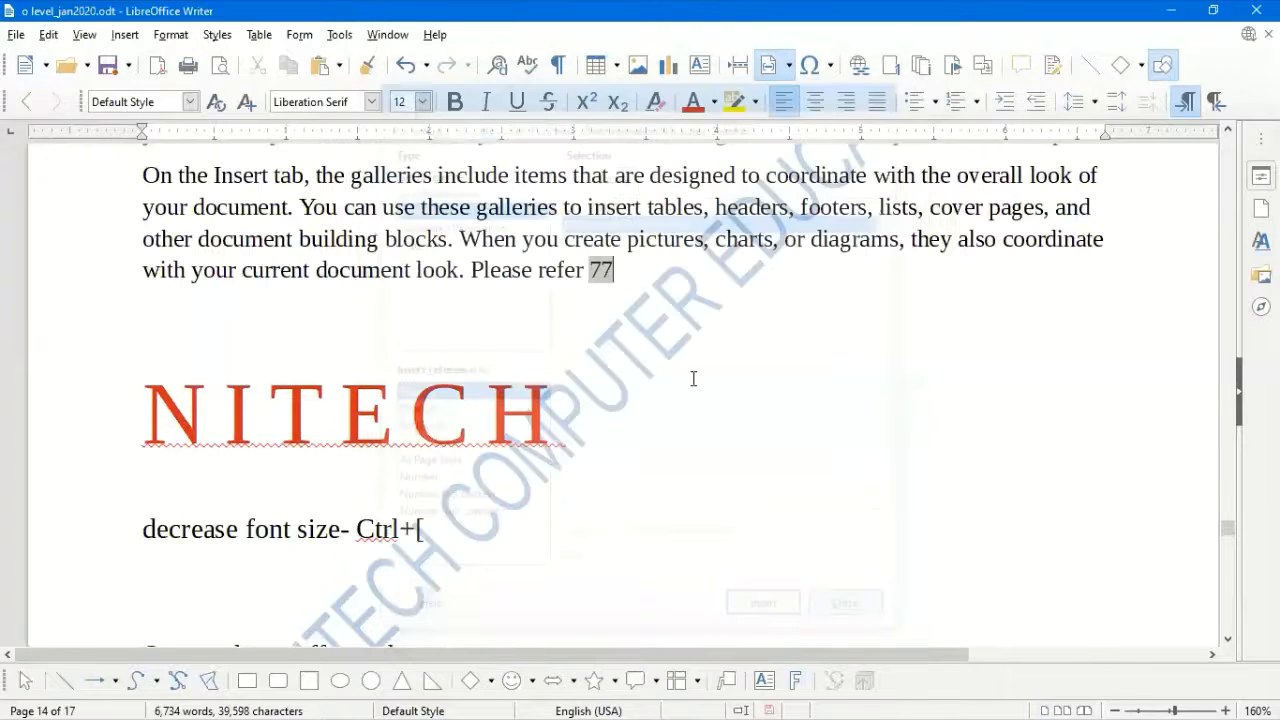
pyautogui.moveTo(601, 275)
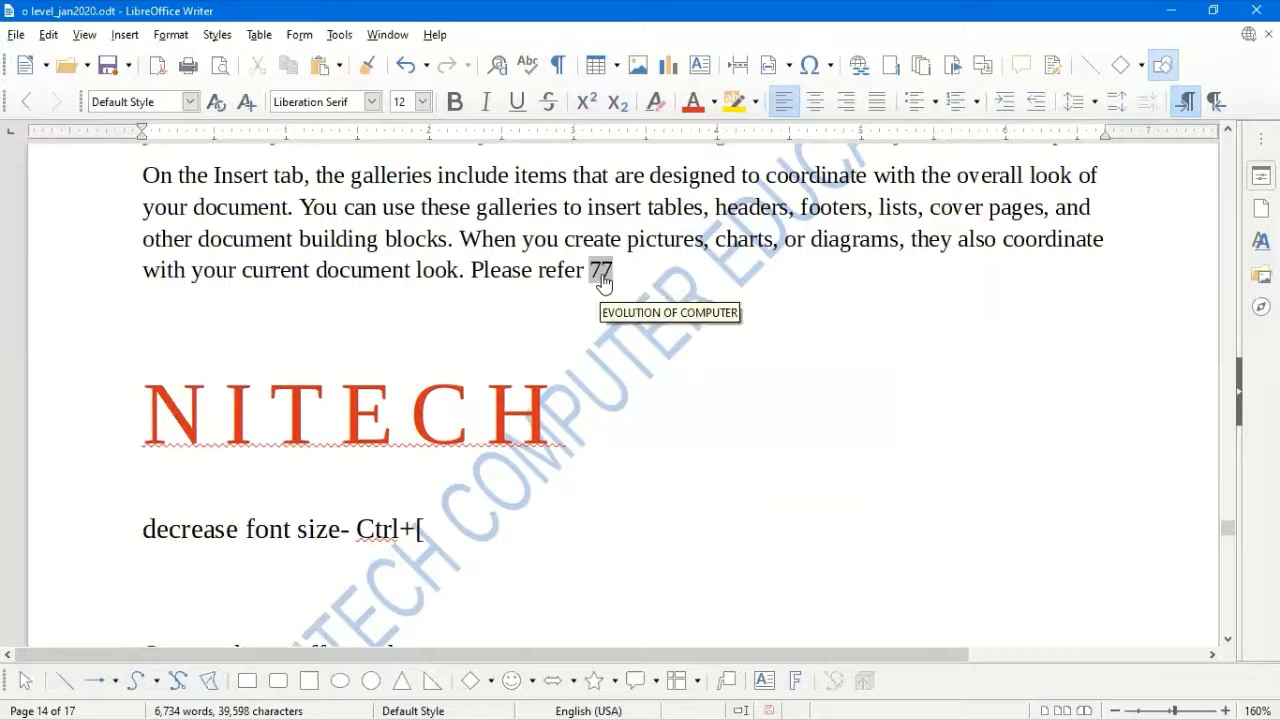
pyautogui.keyDown('ctrl'); pyautogui.click(601, 274); pyautogui.keyUp('ctrl')
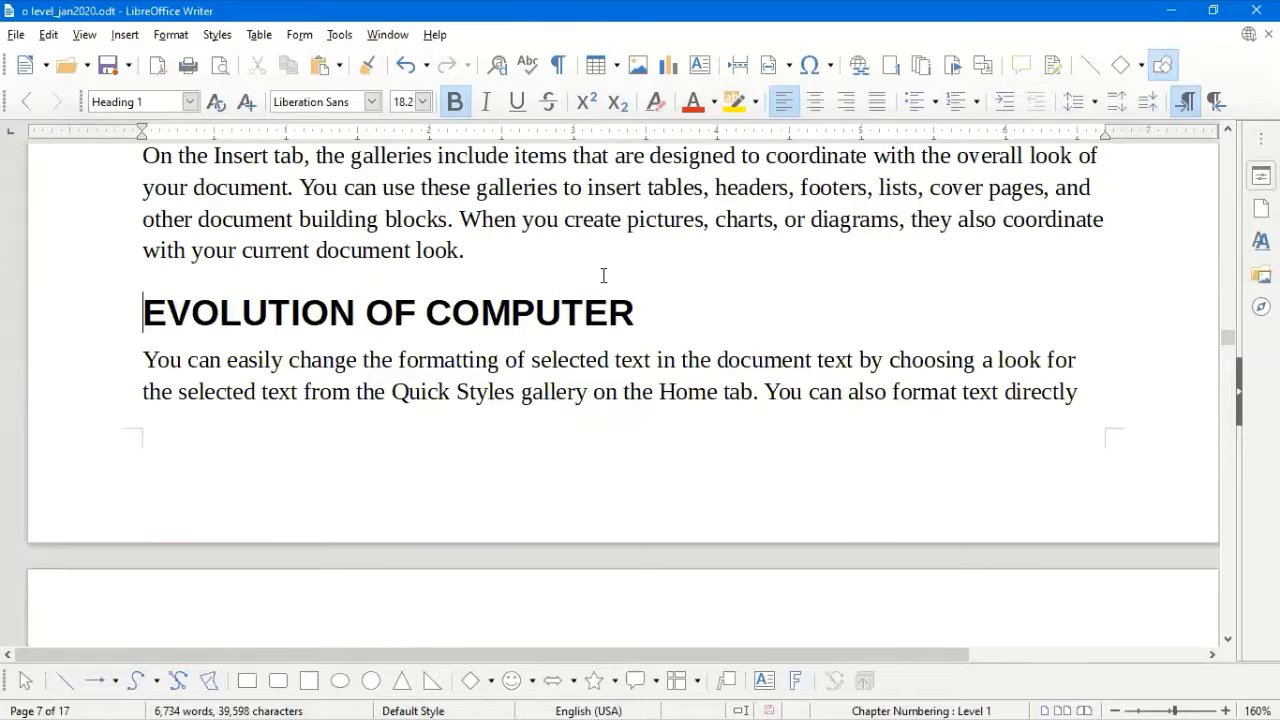
pyautogui.scroll(-10, 603, 275)
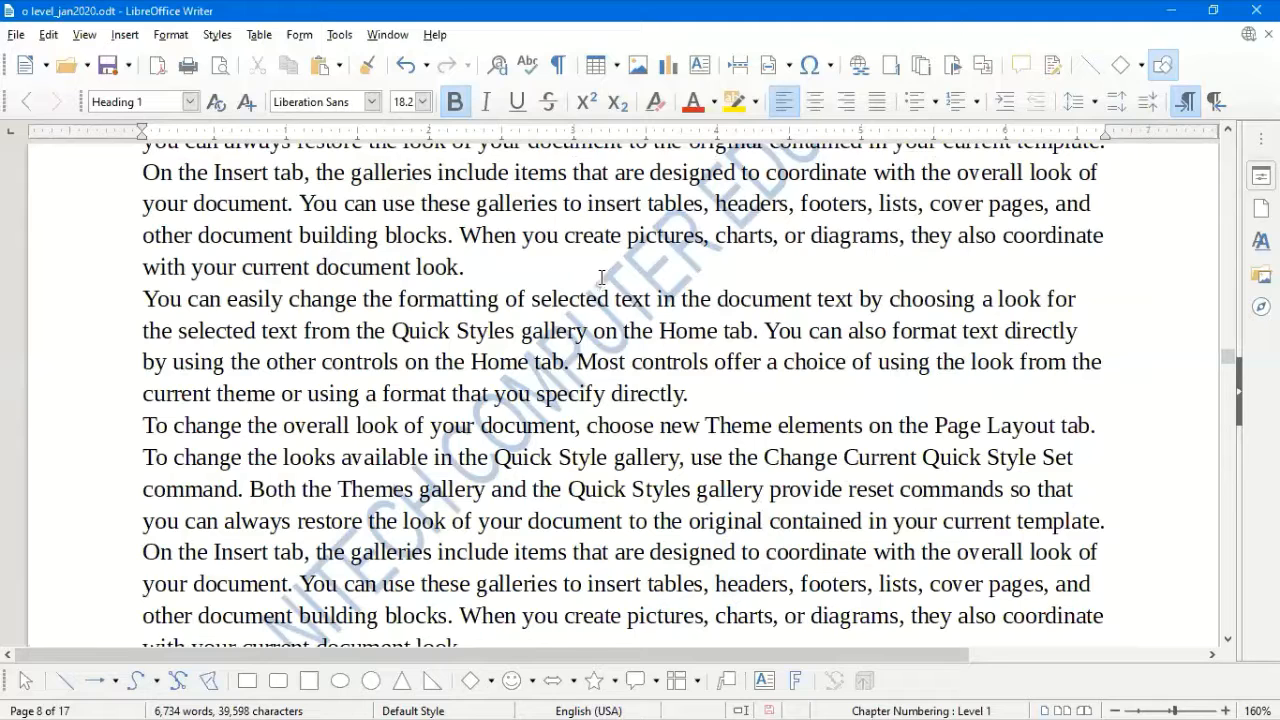
pyautogui.click(725, 399)
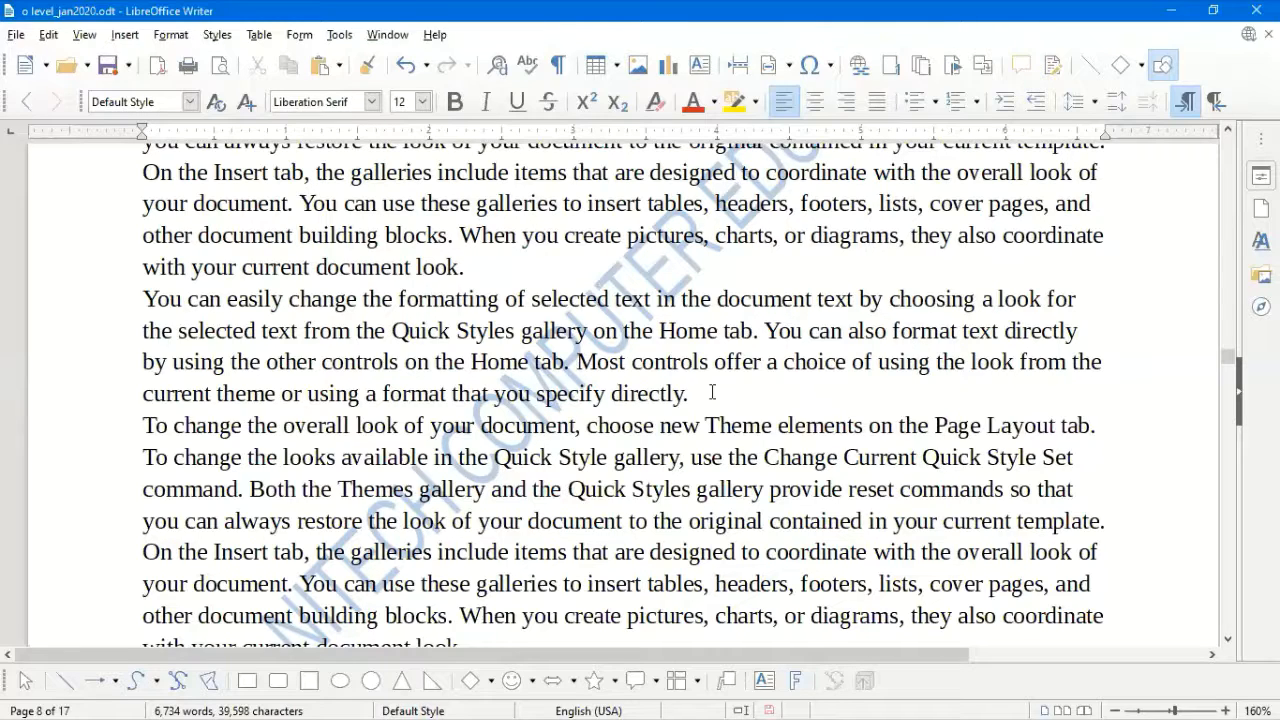
# Type 'Please see figure' and add a Page cross-reference (5) to Figure 1: HAPPY FACES.
pyautogui.write('Please see fi')
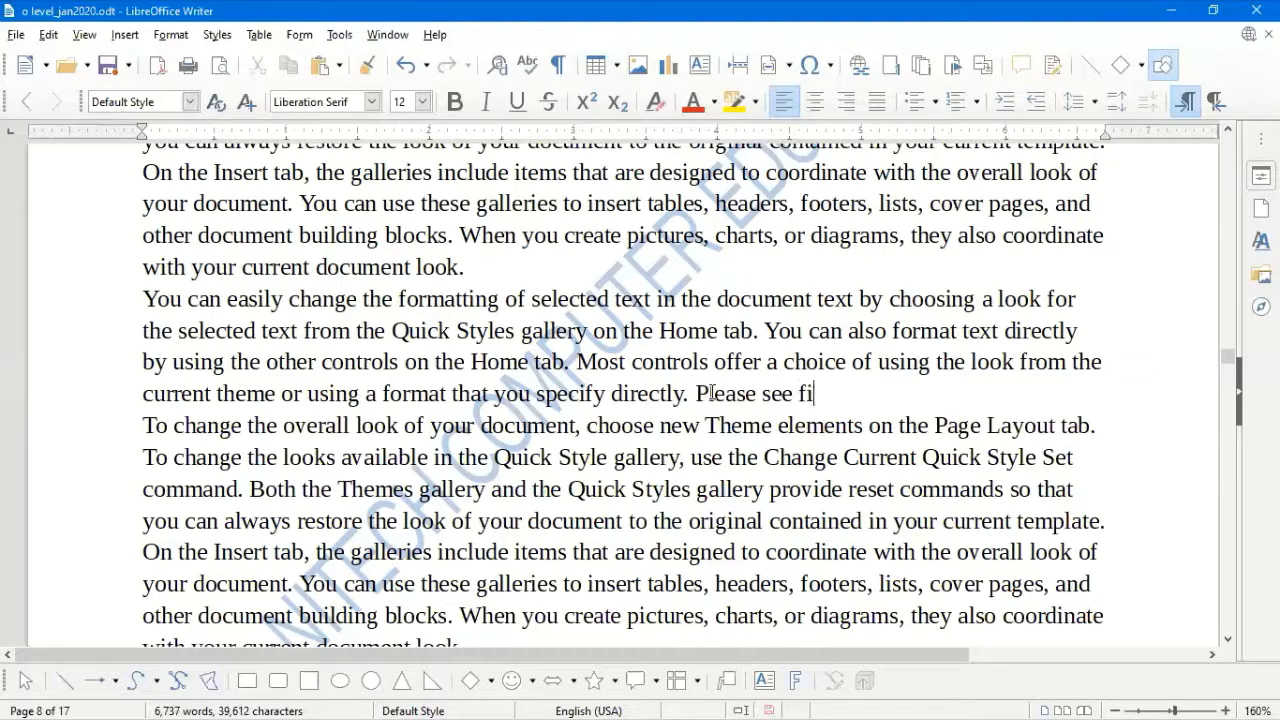
pyautogui.write('gure')
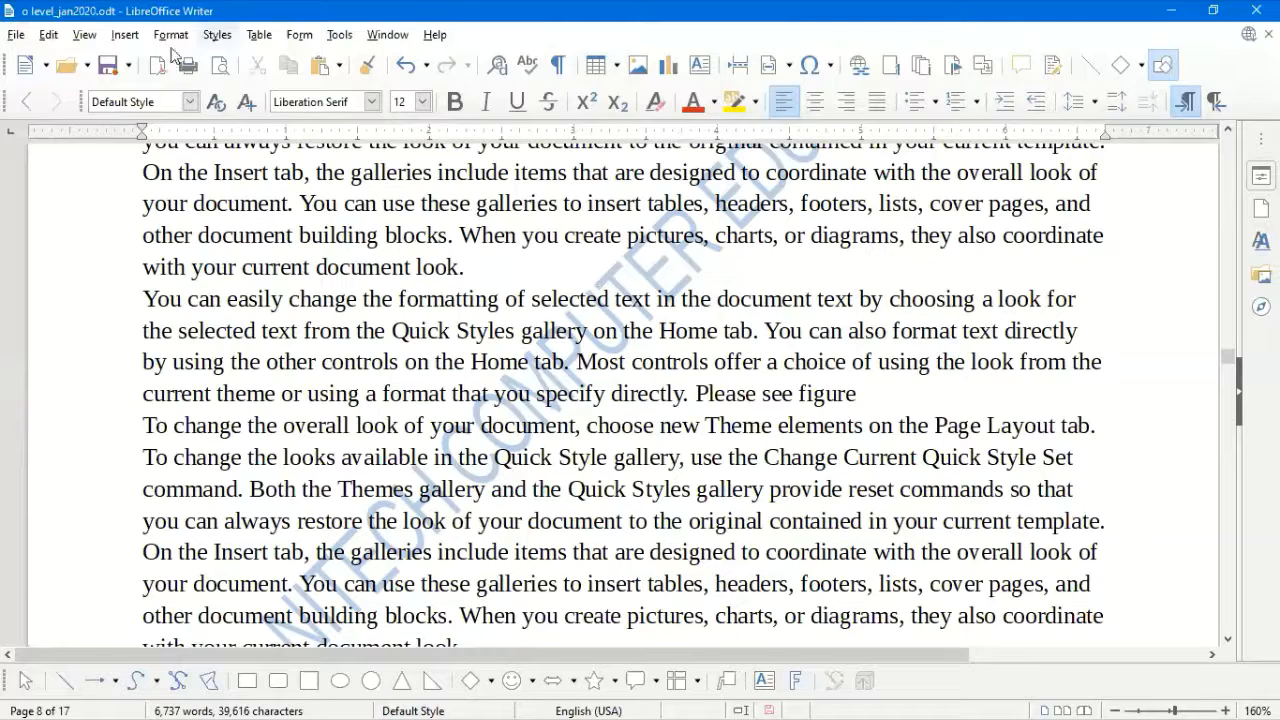
pyautogui.click(126, 36)
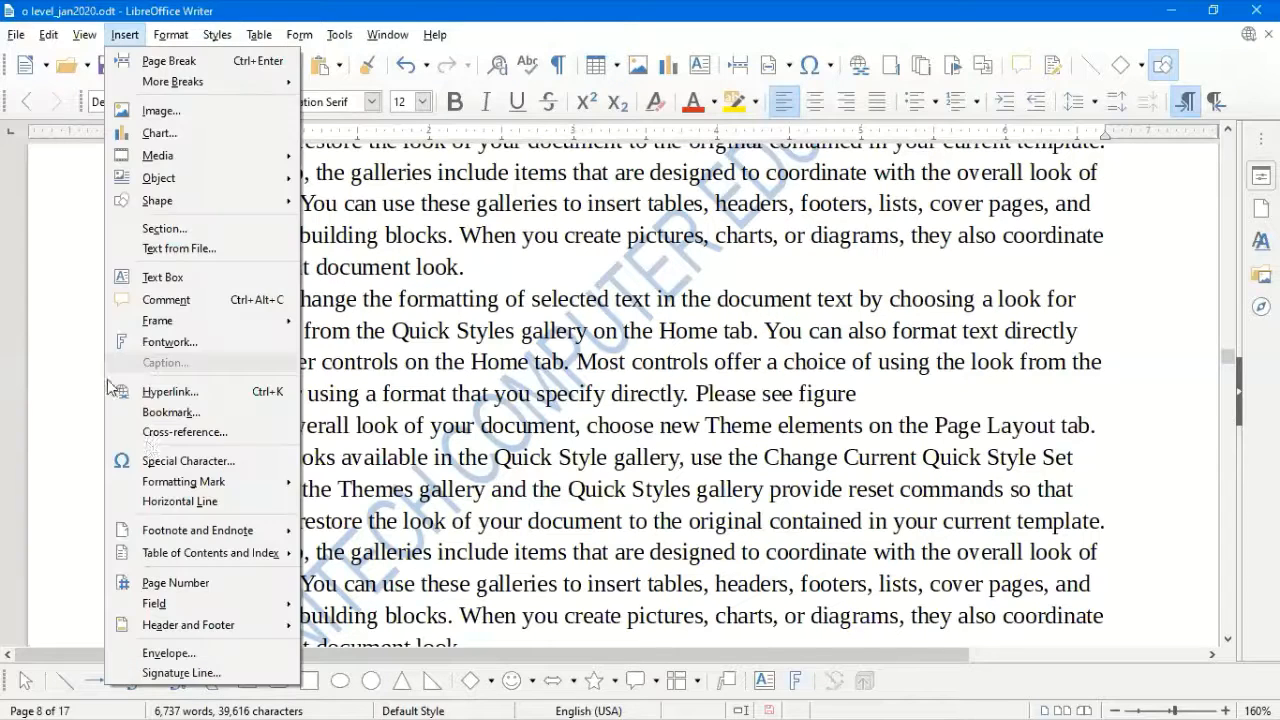
pyautogui.click(152, 432)
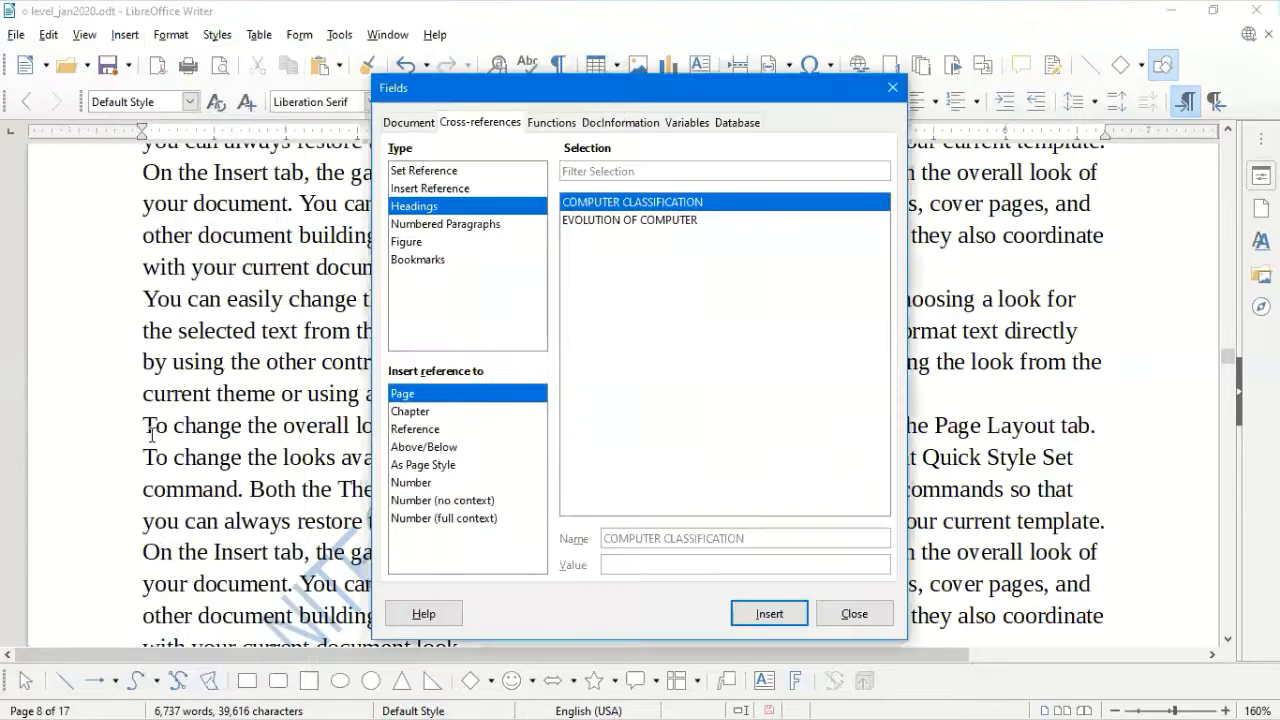
pyautogui.click(405, 245)
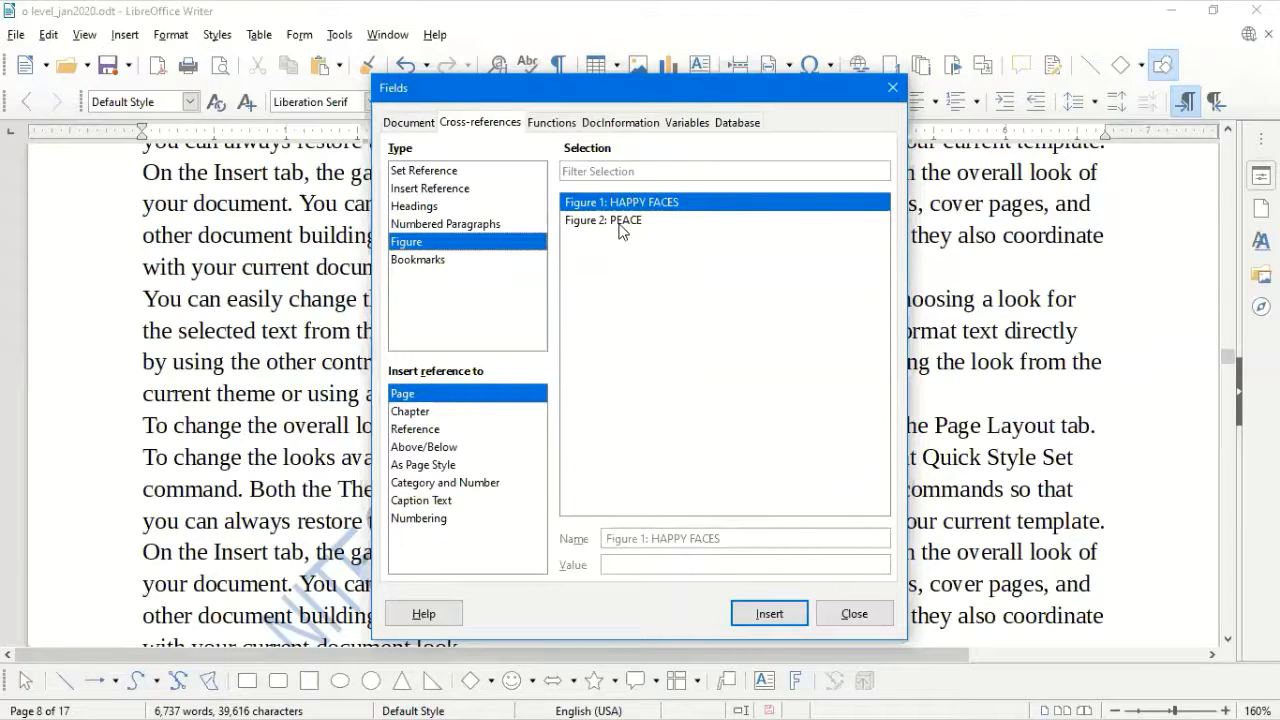
pyautogui.click(776, 617)
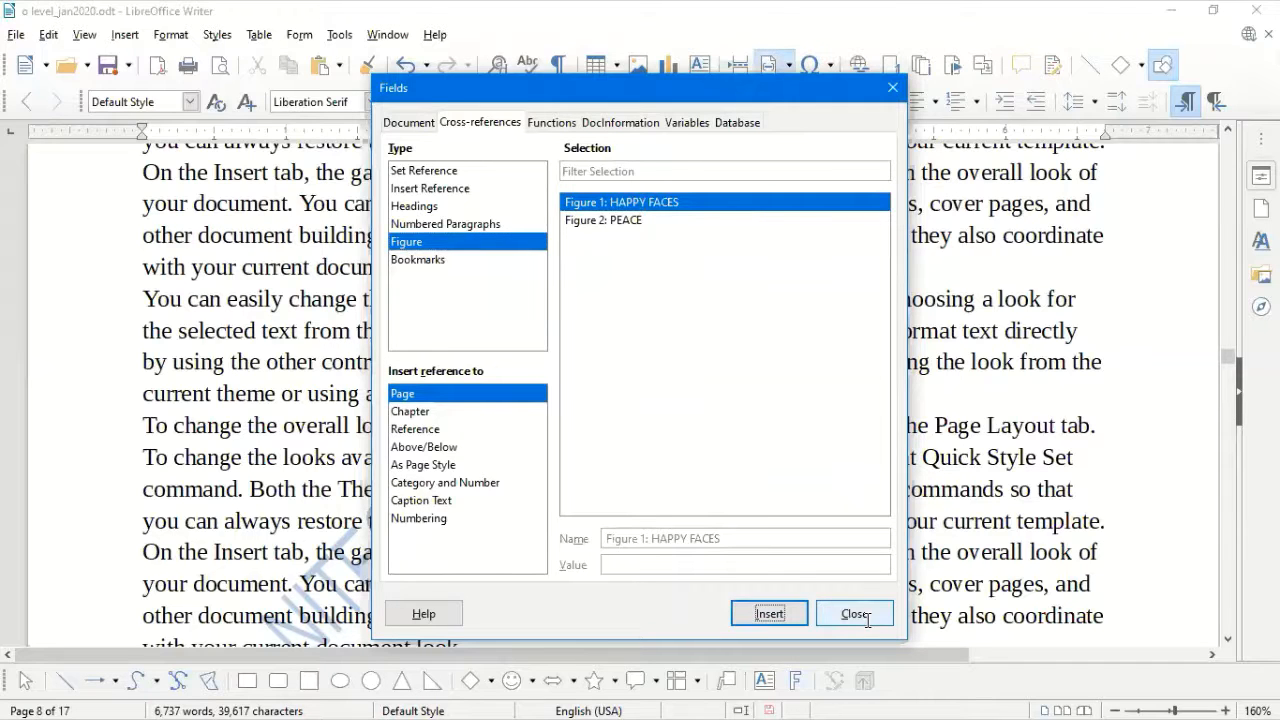
pyautogui.click(866, 617)
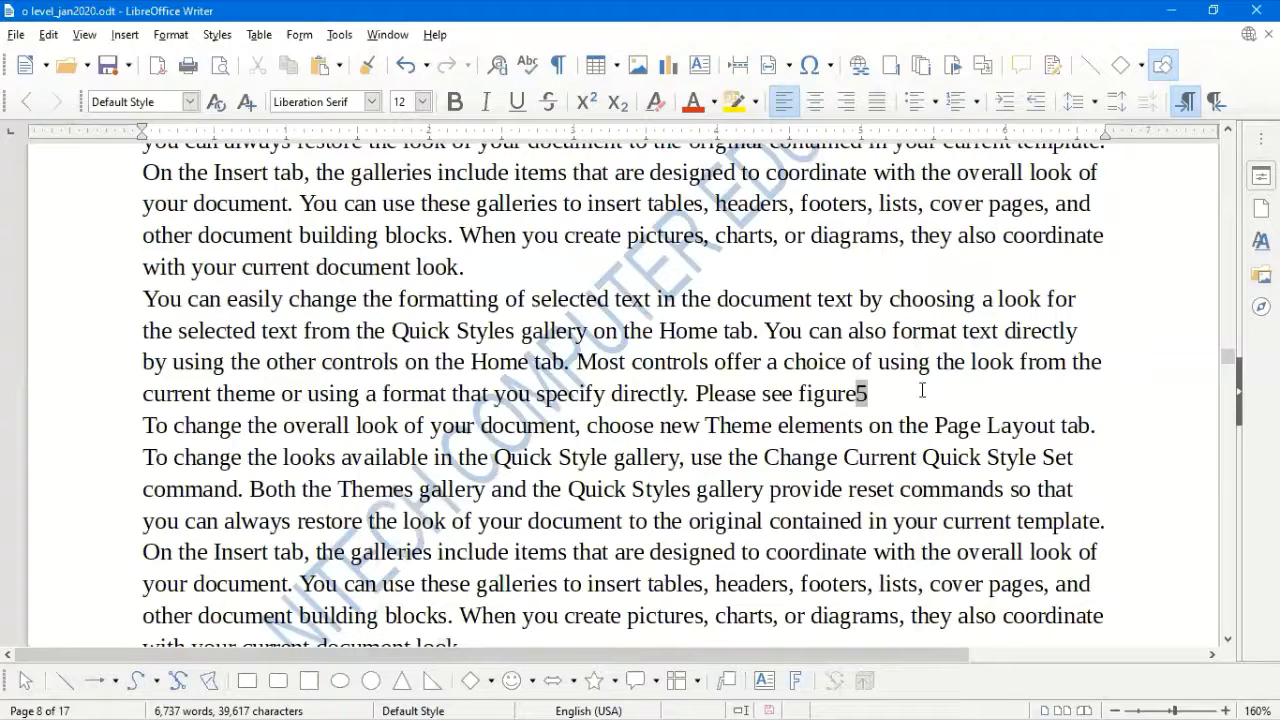
pyautogui.keyDown('ctrl'); pyautogui.click(862, 398); pyautogui.keyUp('ctrl')
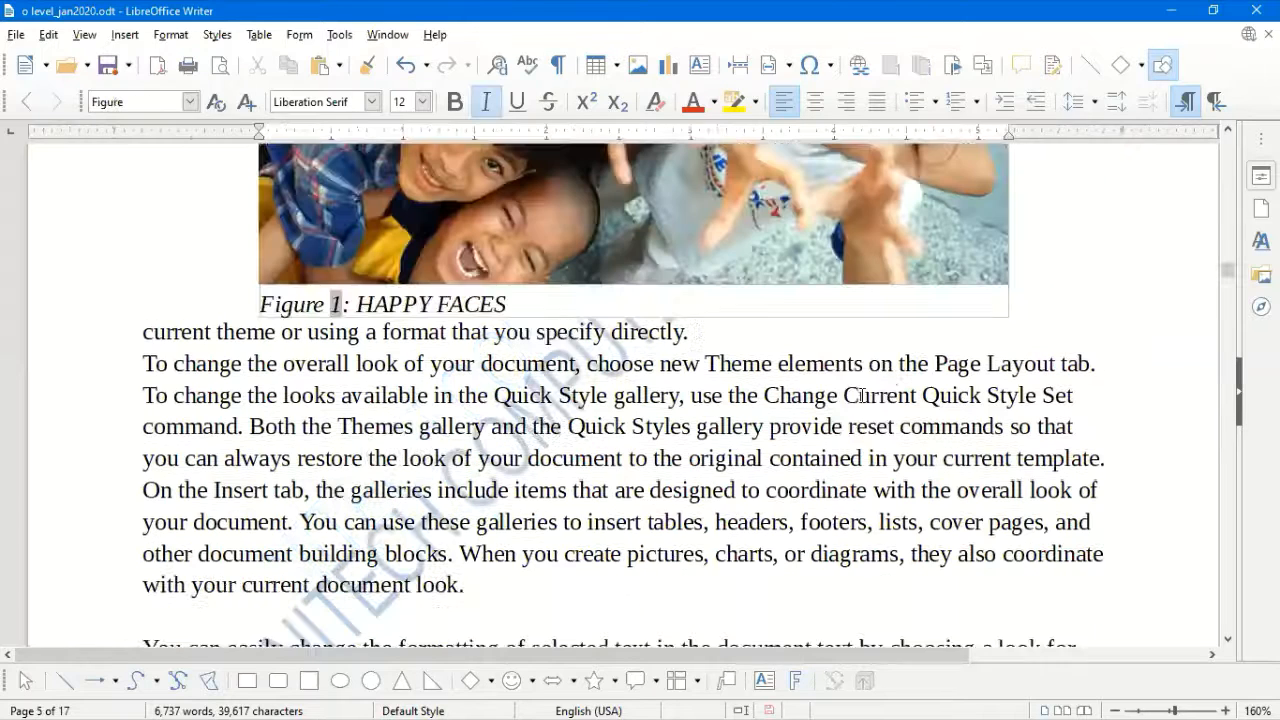
# Add an empty paragraph after 'with your current document look.' below the Figure 1 caption.
pyautogui.scroll(3, 862, 395)
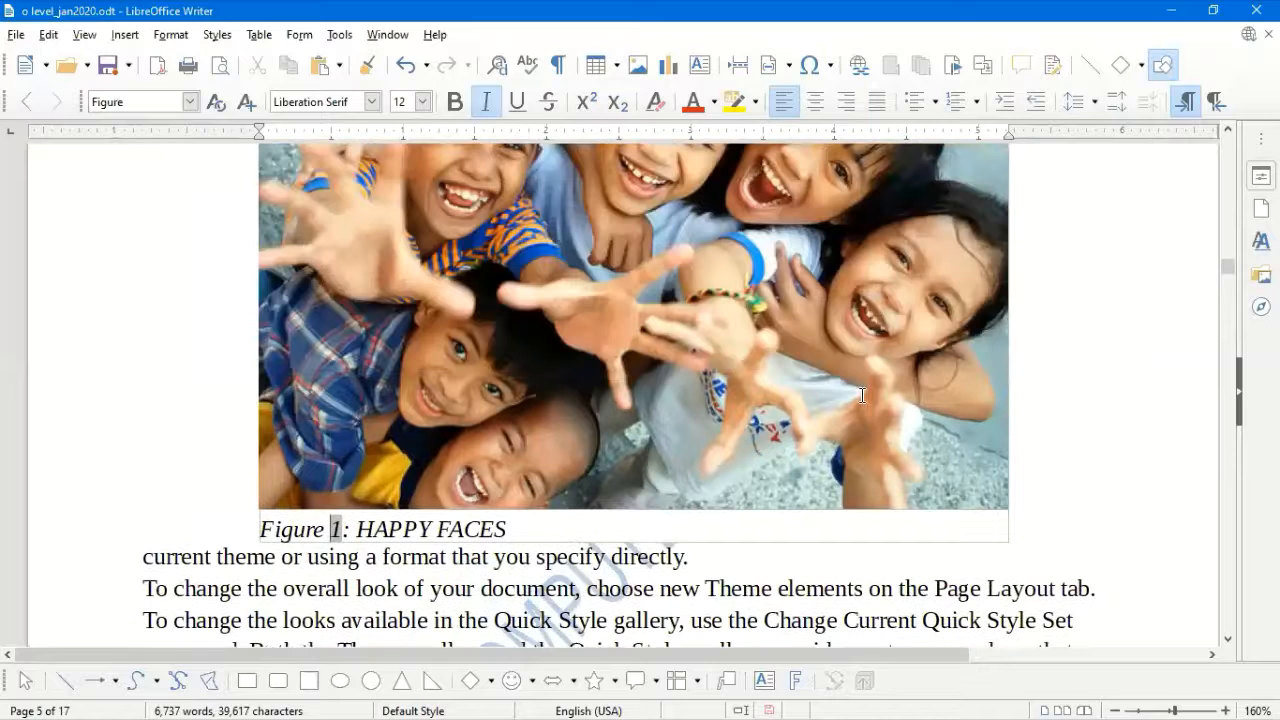
pyautogui.scroll(1, 862, 395)
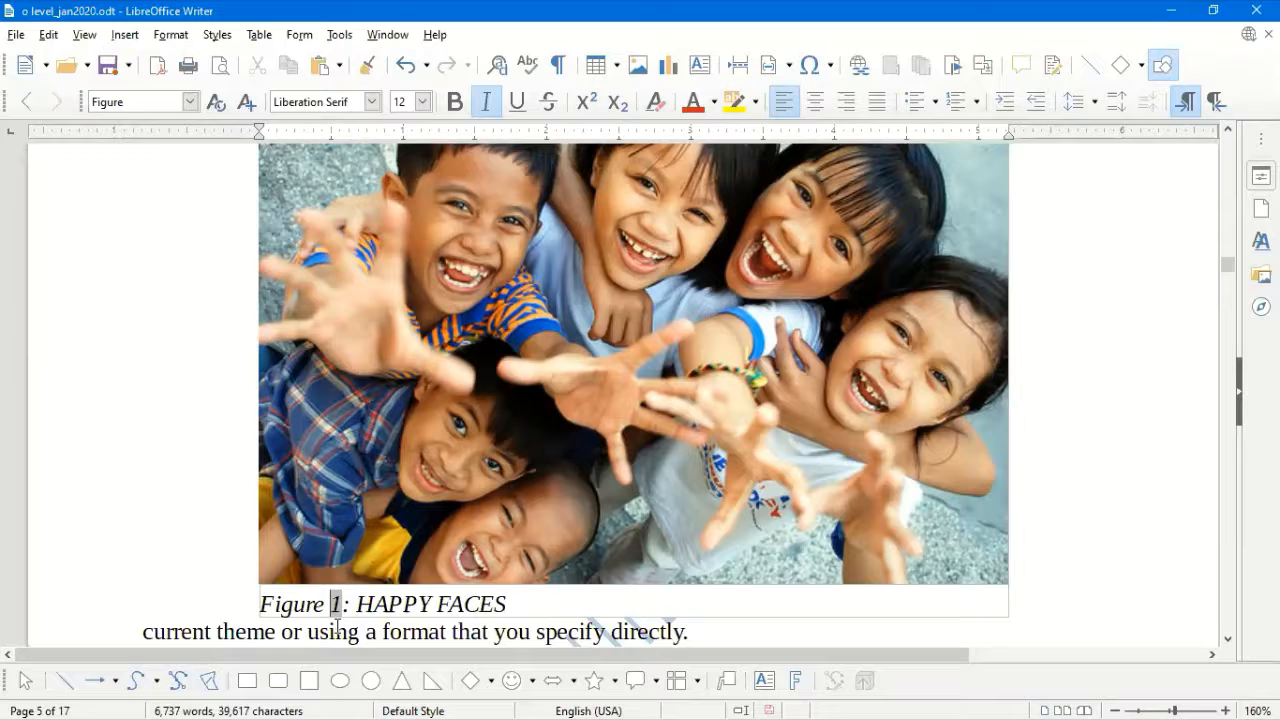
pyautogui.scroll(-5, 337, 627)
pyautogui.click(477, 436)
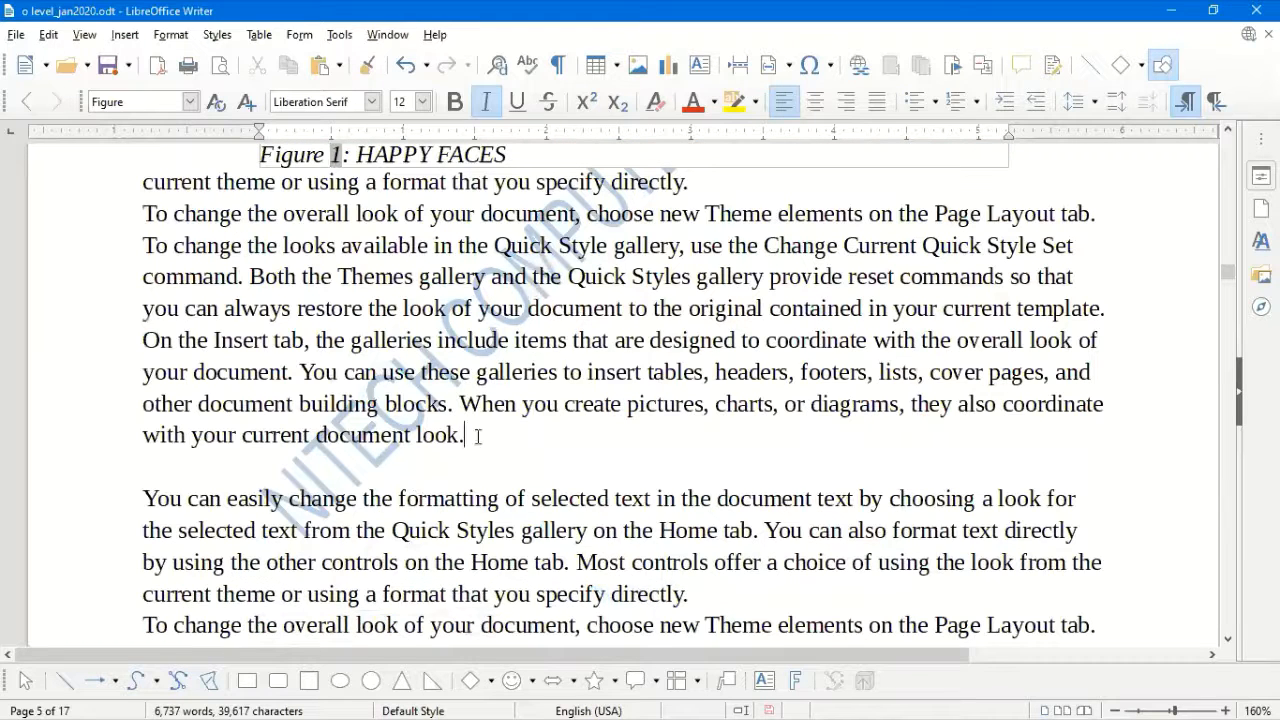
pyautogui.press('Return')
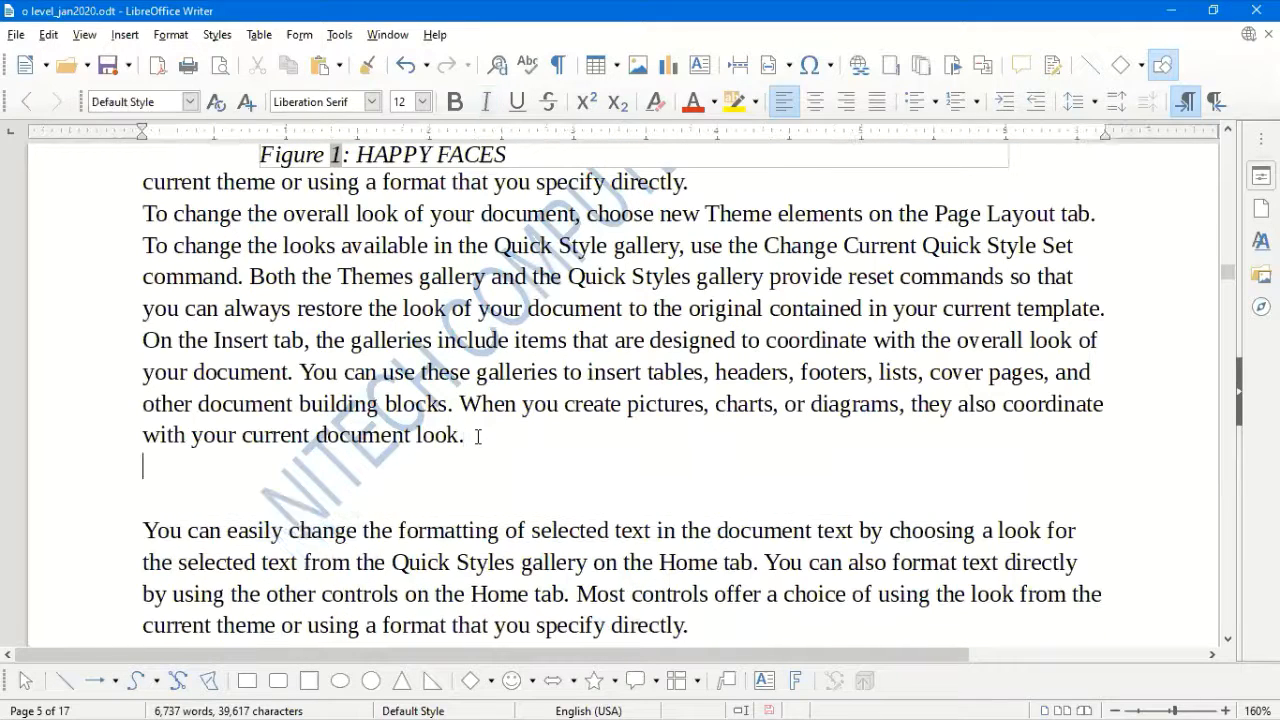
# Insert a default column chart (Rows 1–4, Columns 1–3) into the empty paragraph.
pyautogui.click(125, 36)
pyautogui.click(158, 133)
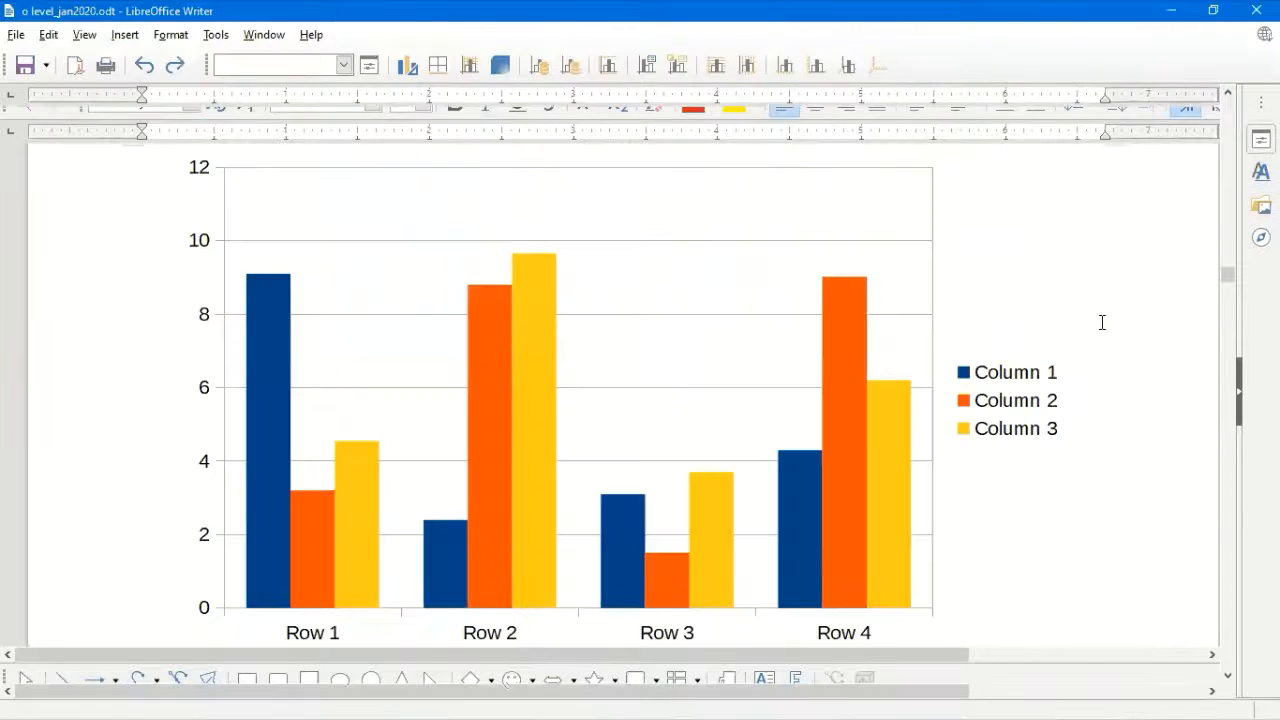
pyautogui.click(1108, 596)
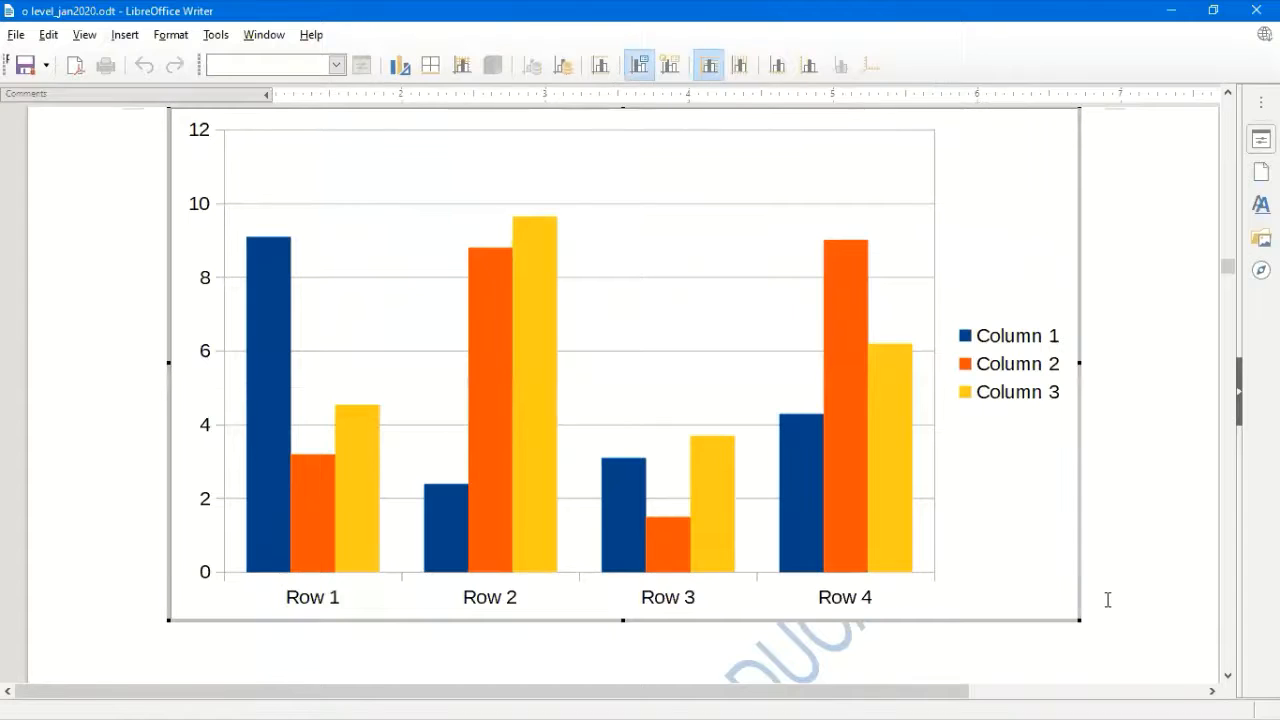
pyautogui.scroll(-3, 510, 330)
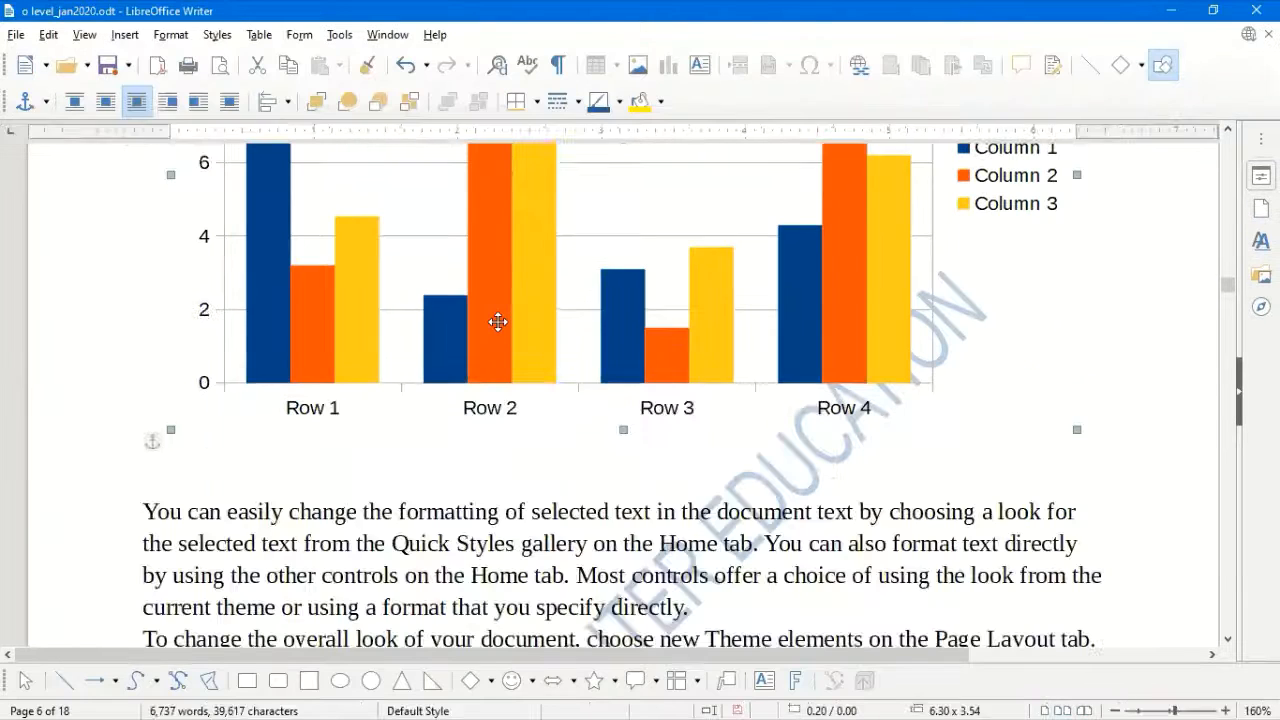
# Caption the chart with category Chart and text 'Sales report', giving 'Chart 1: Sales report'.
pyautogui.rightClick(499, 323)
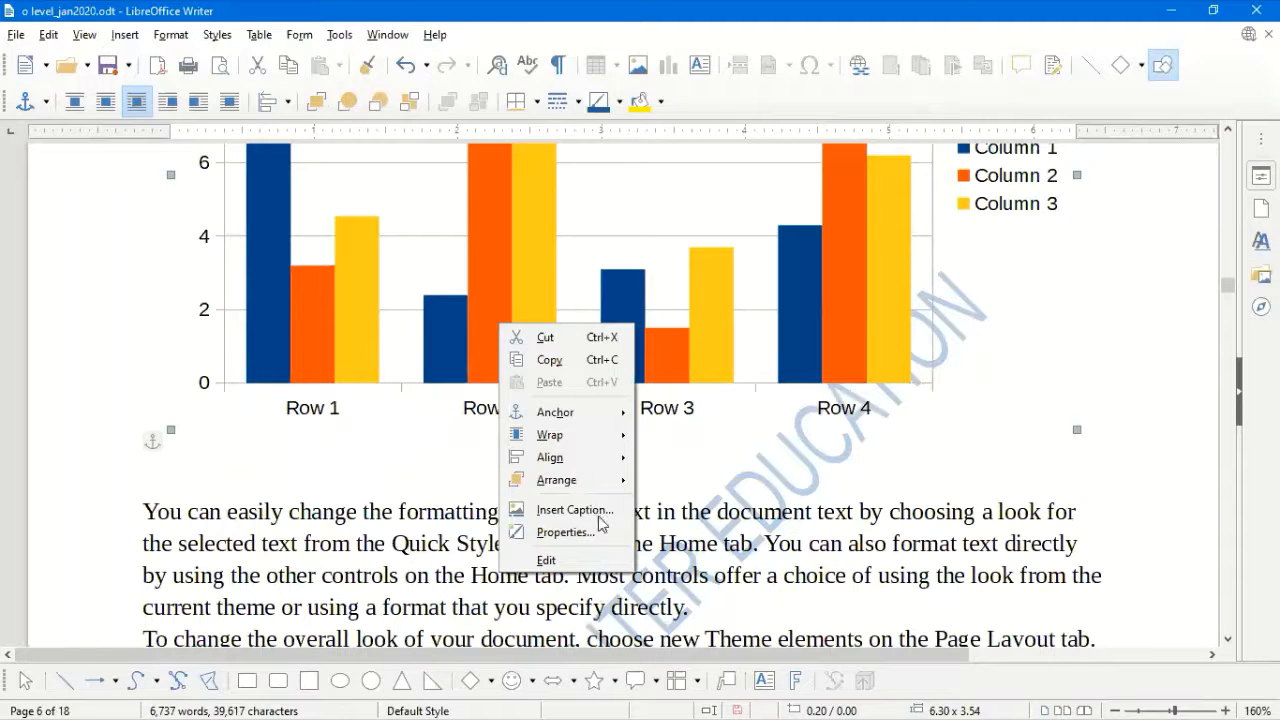
pyautogui.click(598, 511)
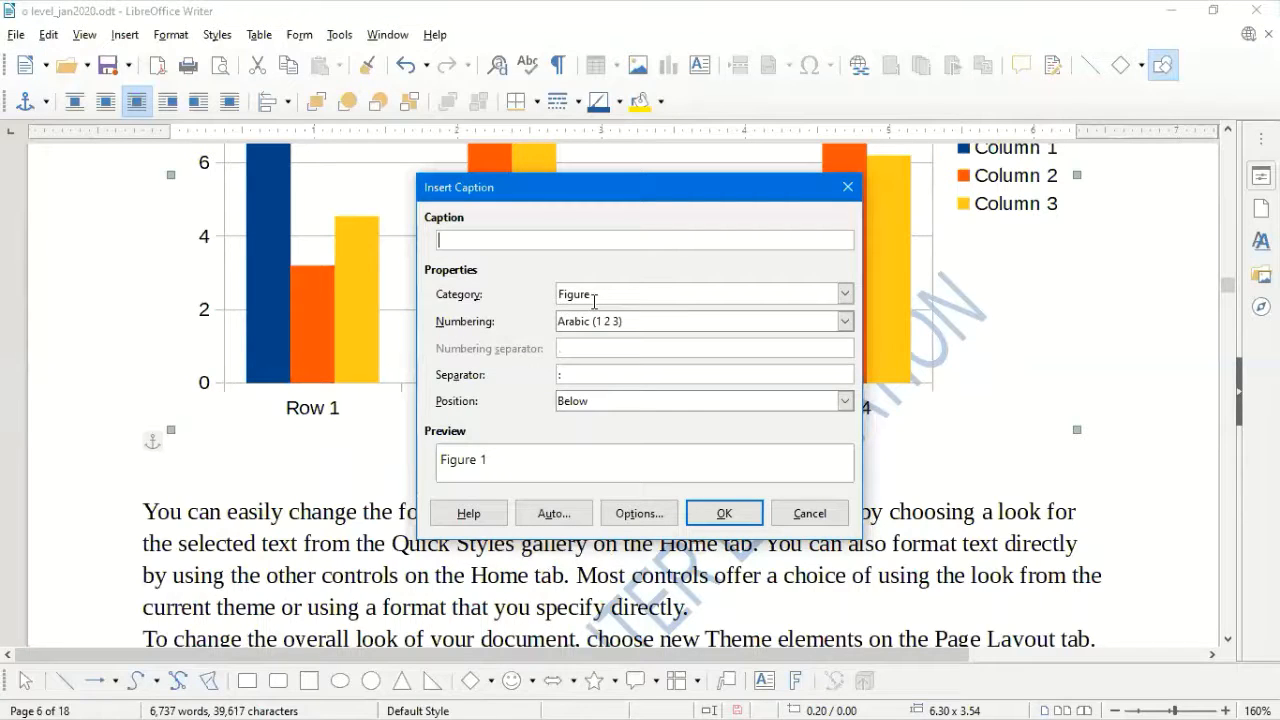
pyautogui.click(846, 294)
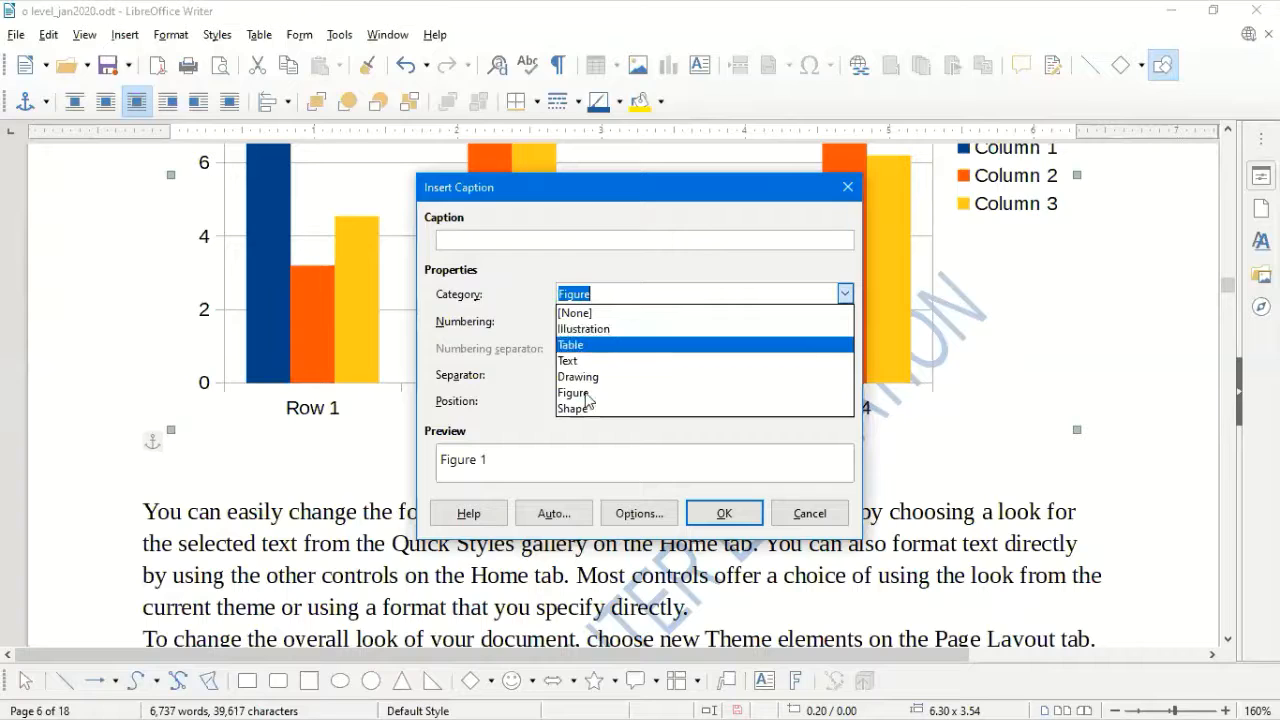
pyautogui.click(584, 314)
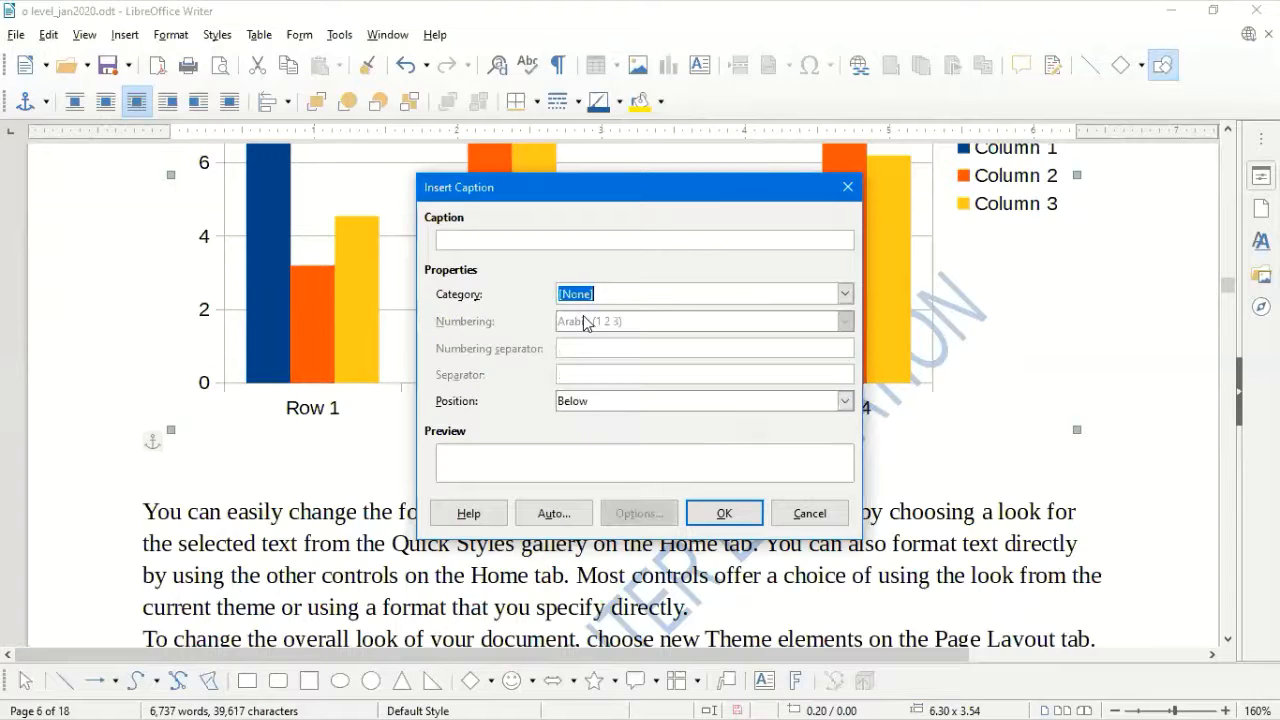
pyautogui.click(641, 298)
pyautogui.click(845, 293)
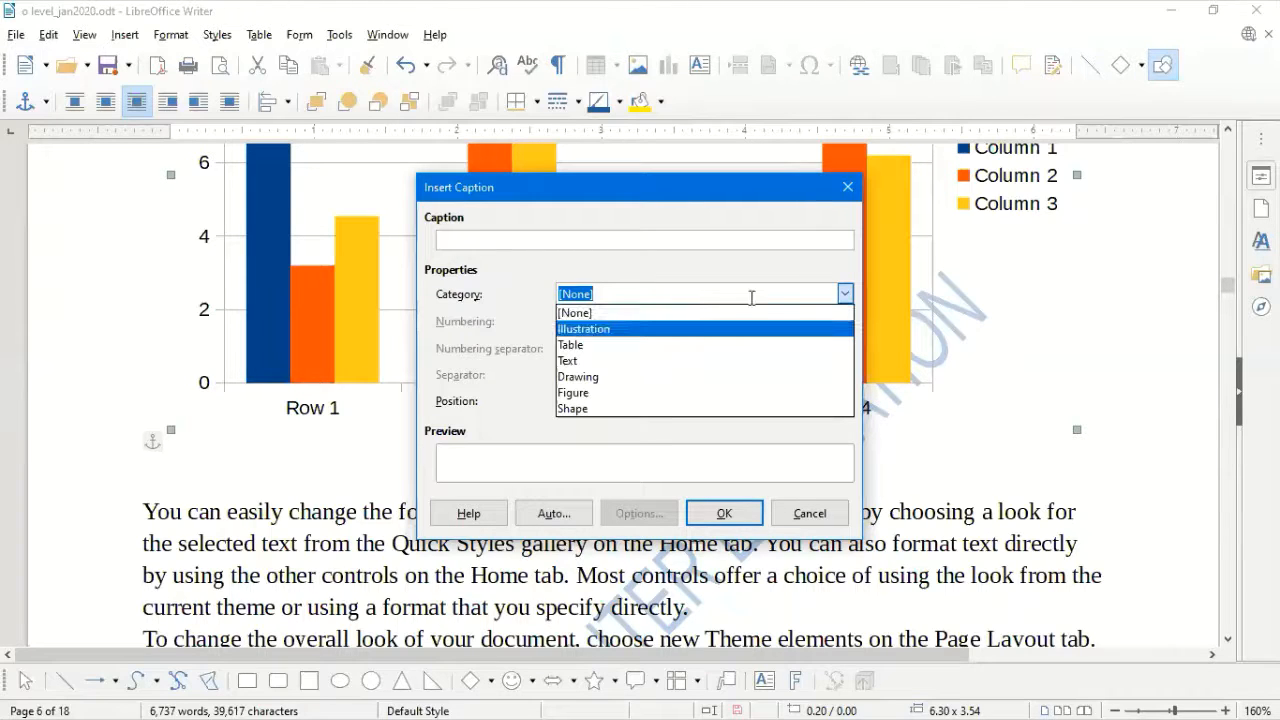
pyautogui.press('Return')
pyautogui.write('C')
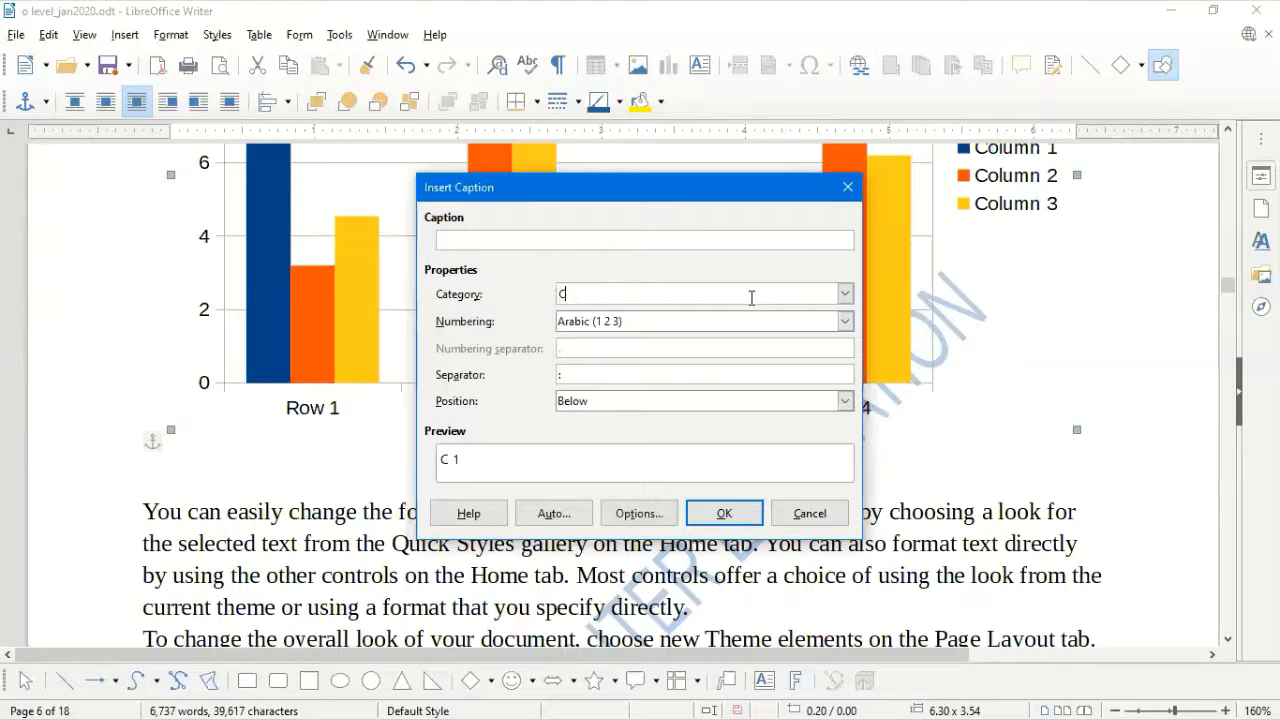
pyautogui.write('hart')
pyautogui.click(689, 234)
pyautogui.write('Sales re')
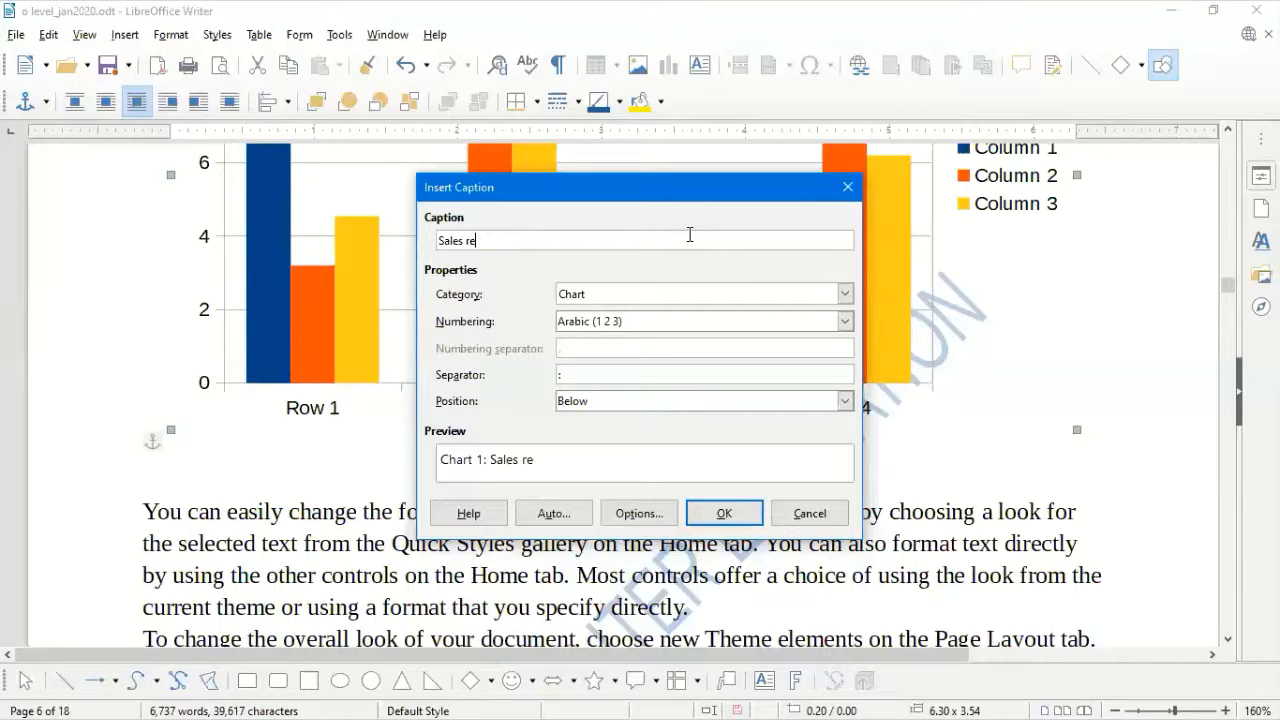
pyautogui.write('port')
pyautogui.click(724, 513)
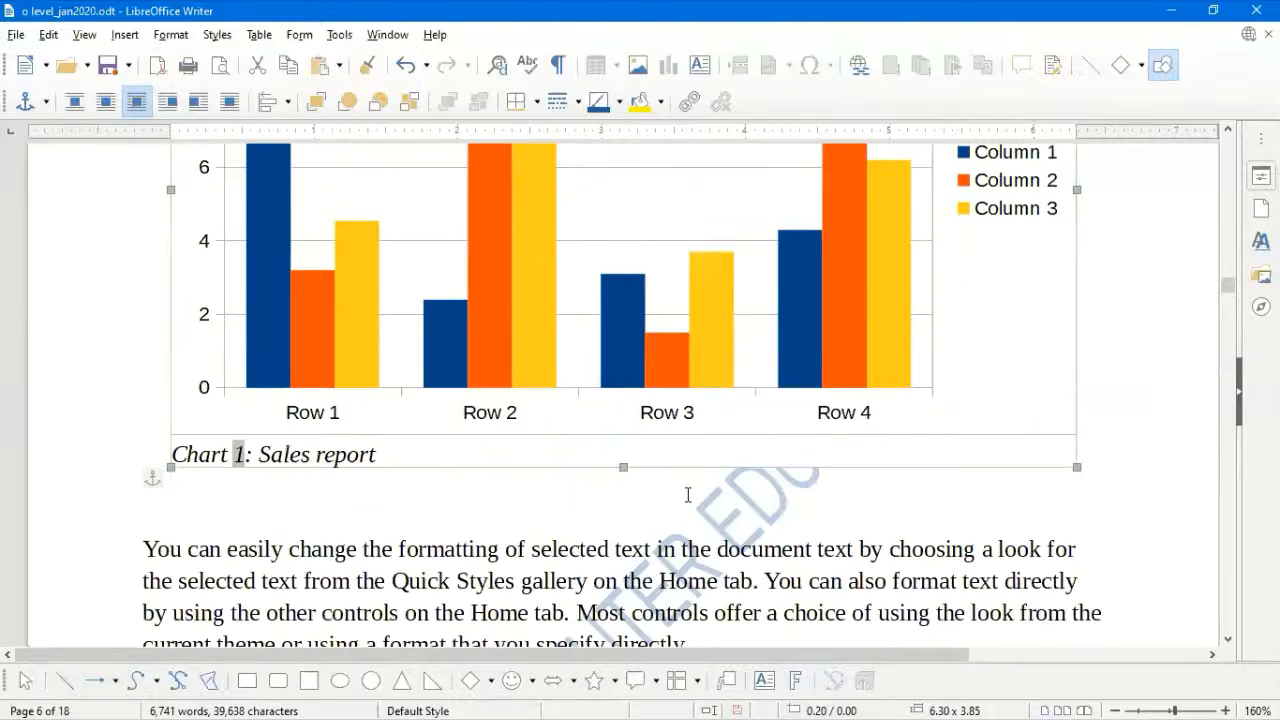
# At the document end below Company Profile, type 'For sales report of financial year 2019-20 click here'.
pyautogui.click(614, 580)
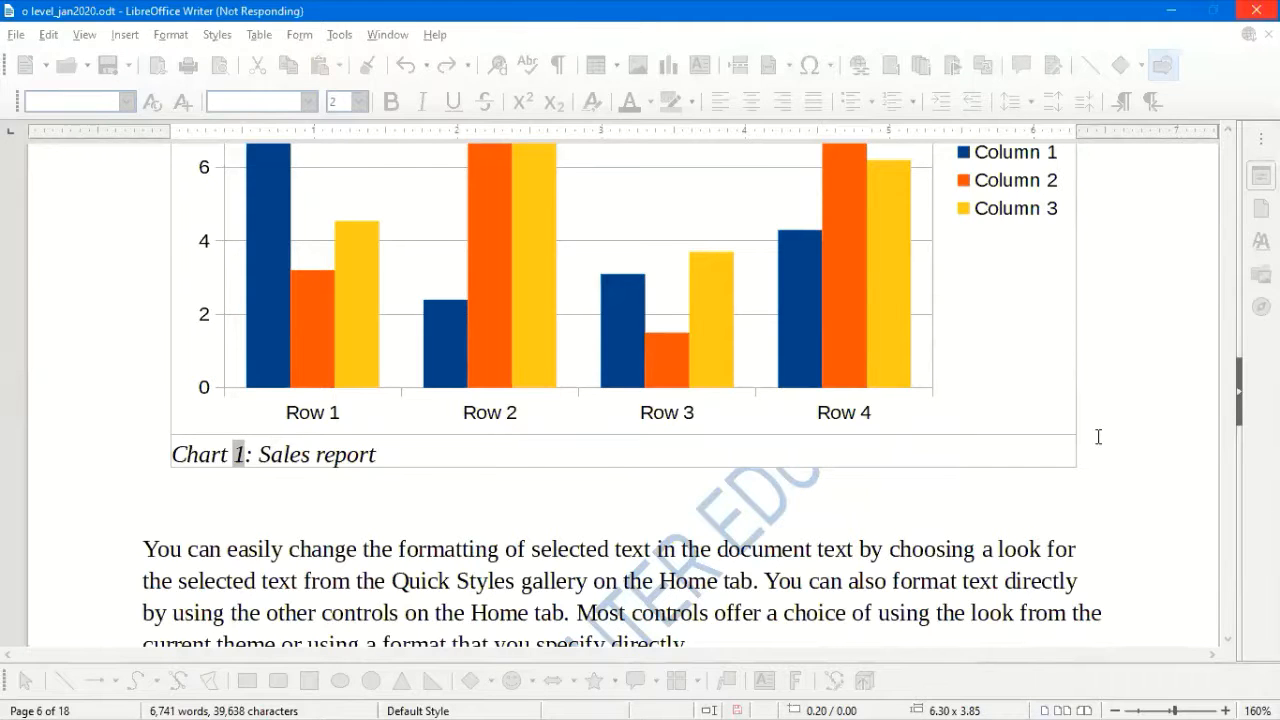
pyautogui.hotkey('ctrl', 'End')
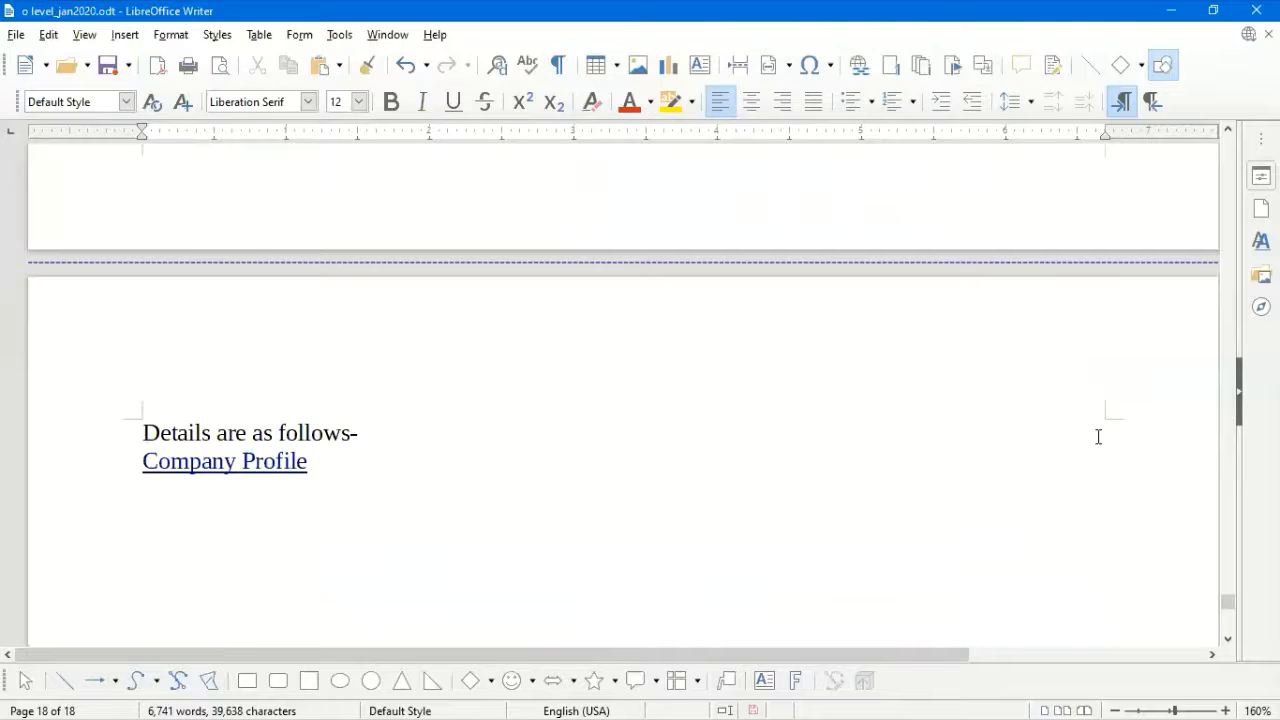
pyautogui.press('Return')
pyautogui.write('for SAL')
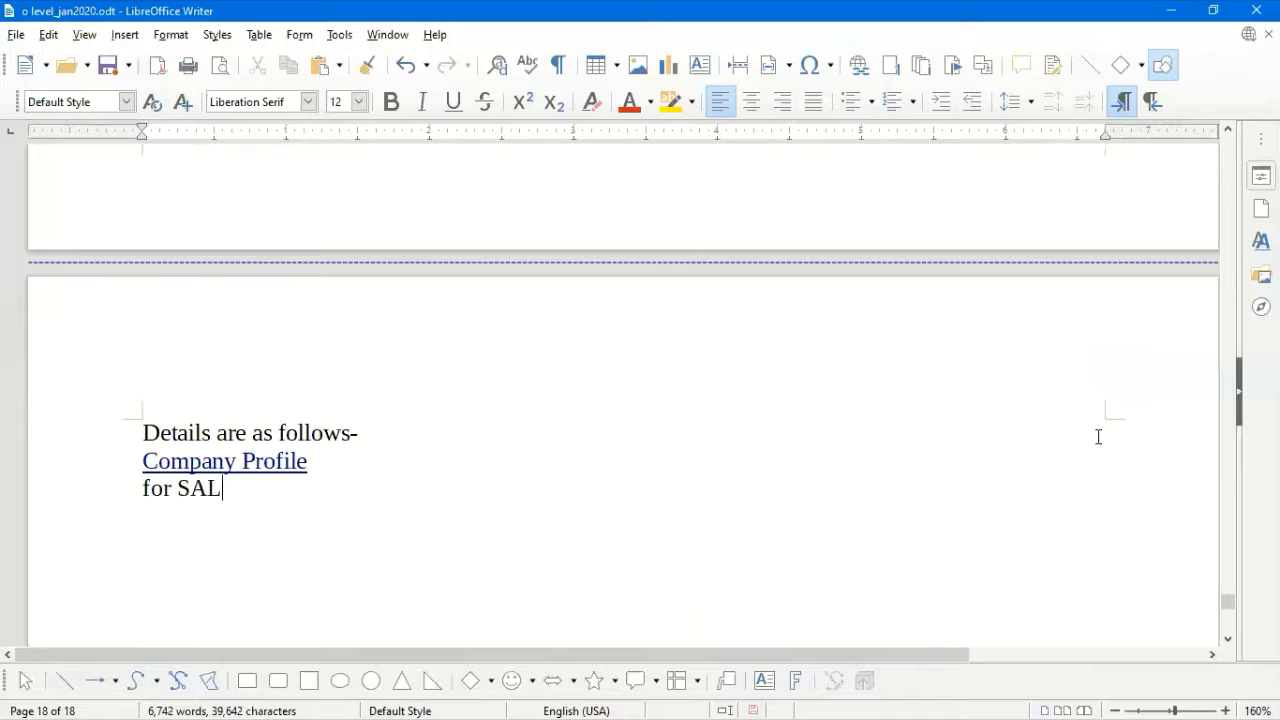
pyautogui.write('ES')
pyautogui.press('BackSpace')
pyautogui.press('BackSpace')
pyautogui.press('BackSpace')
pyautogui.press('BackSpace')
pyautogui.press('BackSpace')
pyautogui.press('BackSpace')
pyautogui.press('BackSpace')
pyautogui.press('BackSpace')
pyautogui.press('BackSpace')
pyautogui.write('For sa')
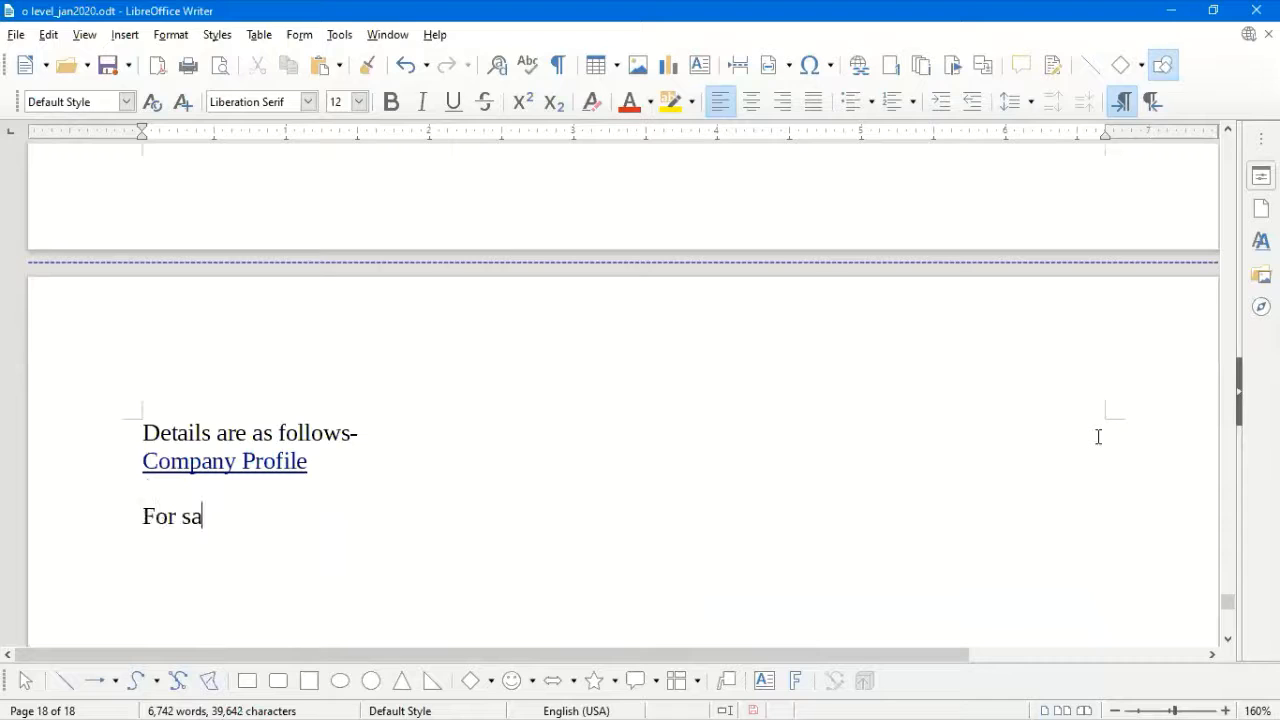
pyautogui.write('les report')
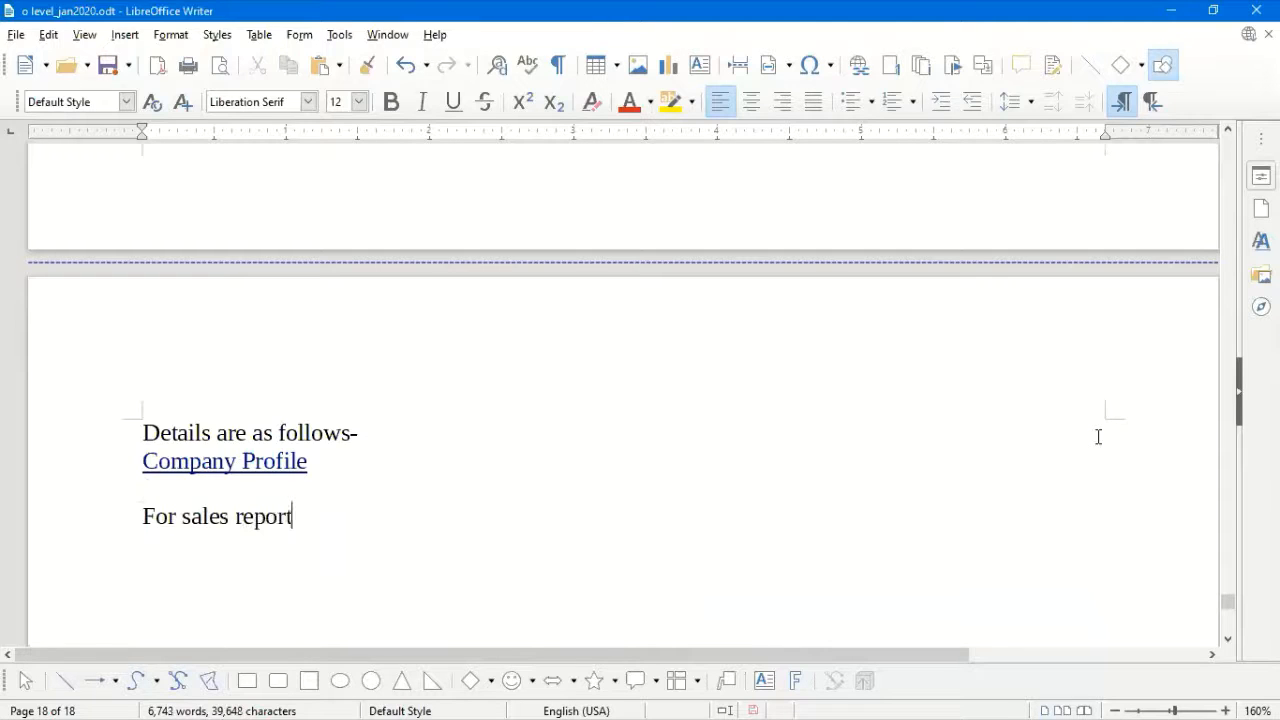
pyautogui.write(' of finan')
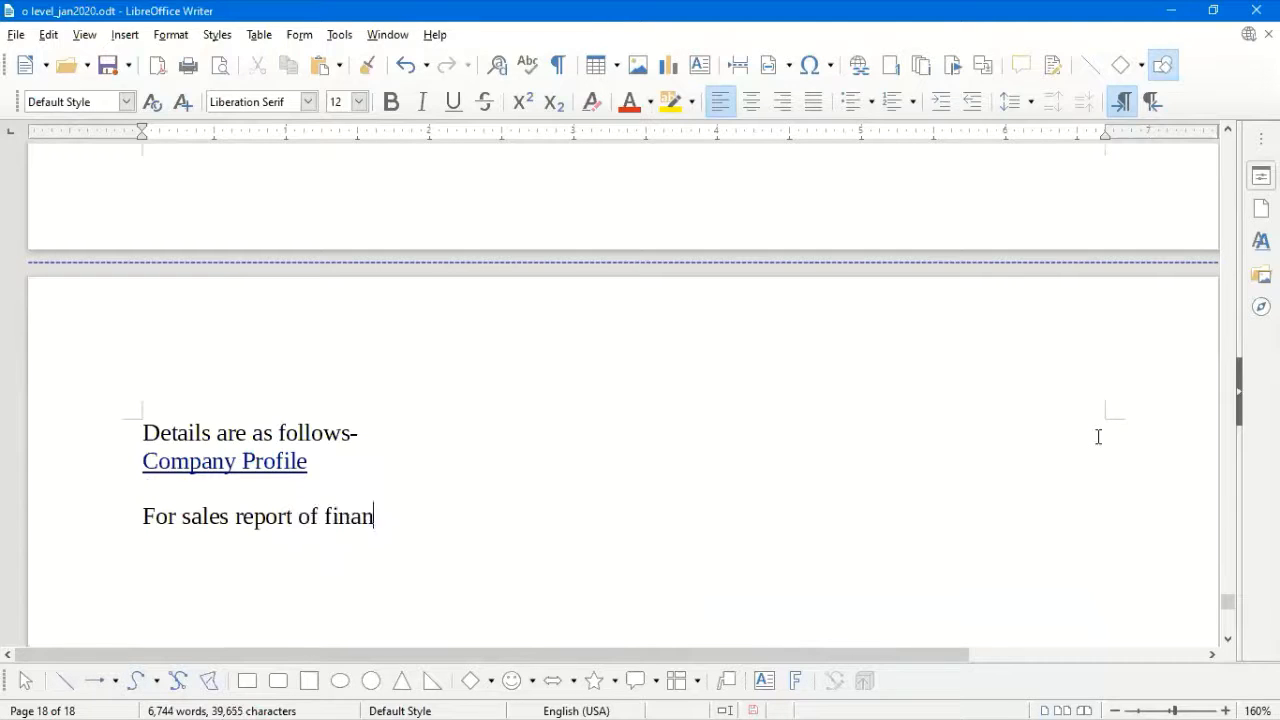
pyautogui.write('cial year ')
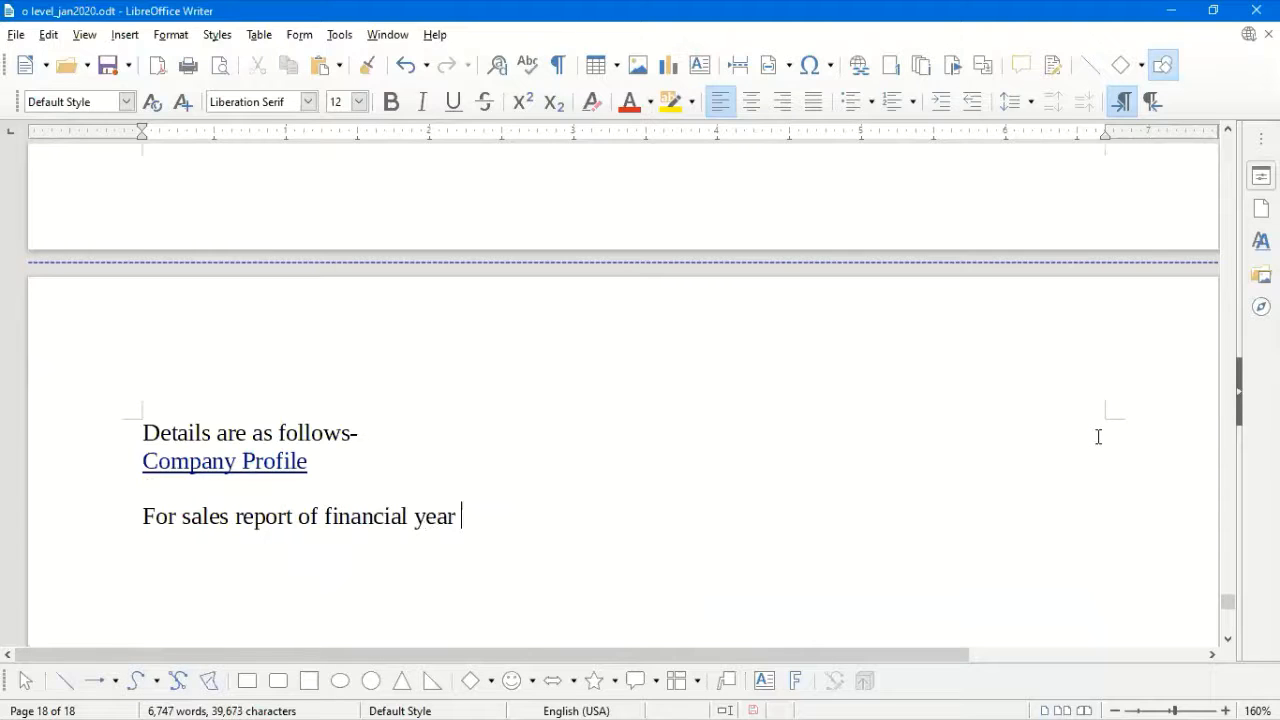
pyautogui.write('2019-20')
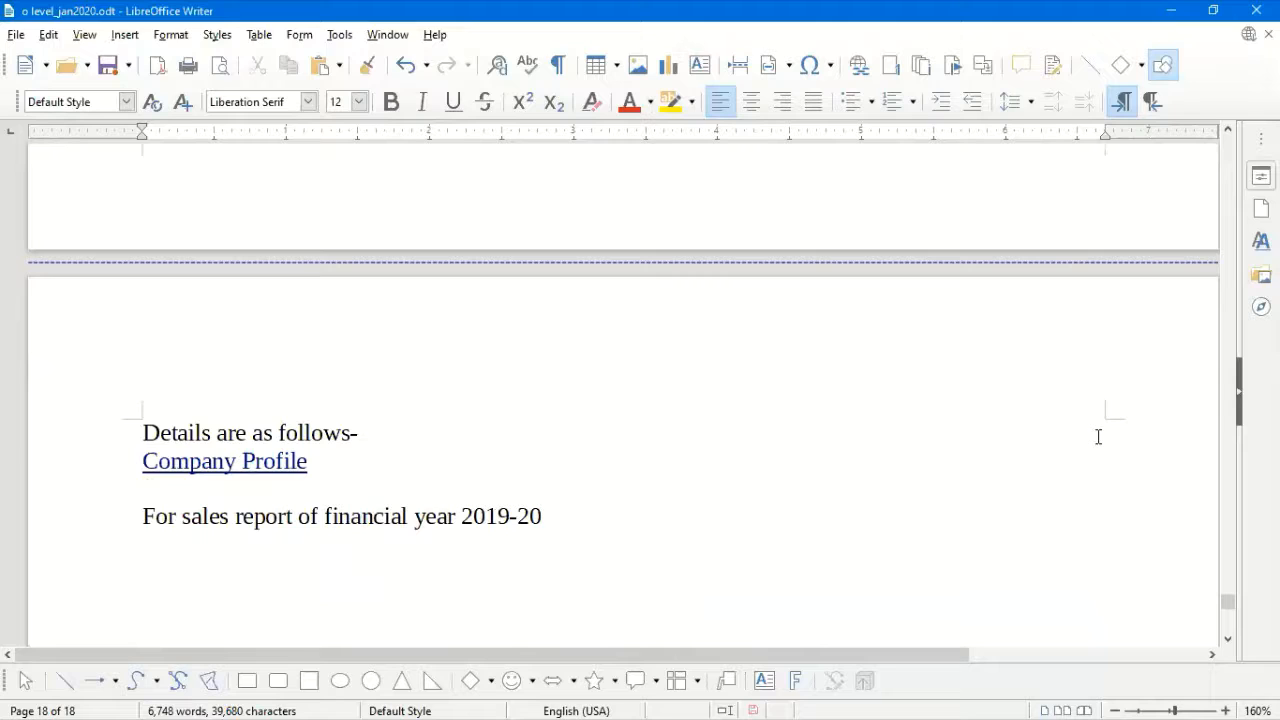
pyautogui.write(' click here')
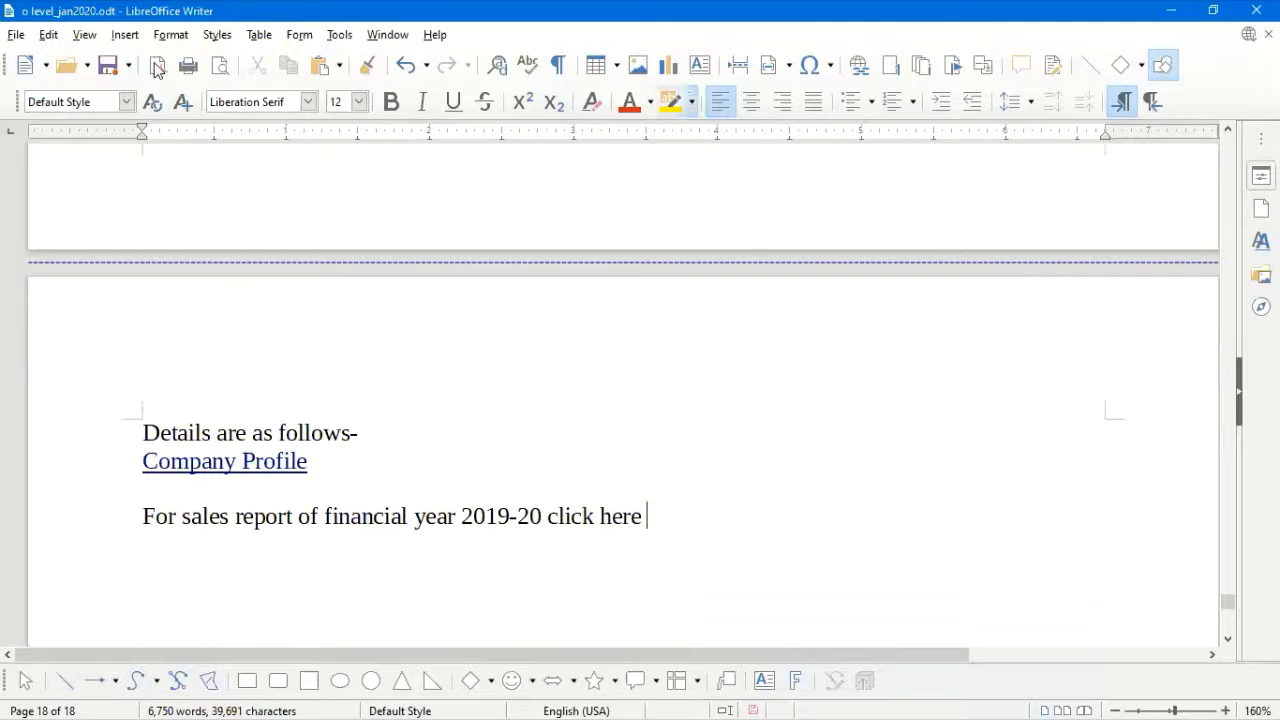
# After 'click here', insert a Page cross-reference to Chart 1: Sales report, showing 6.
pyautogui.click(124, 36)
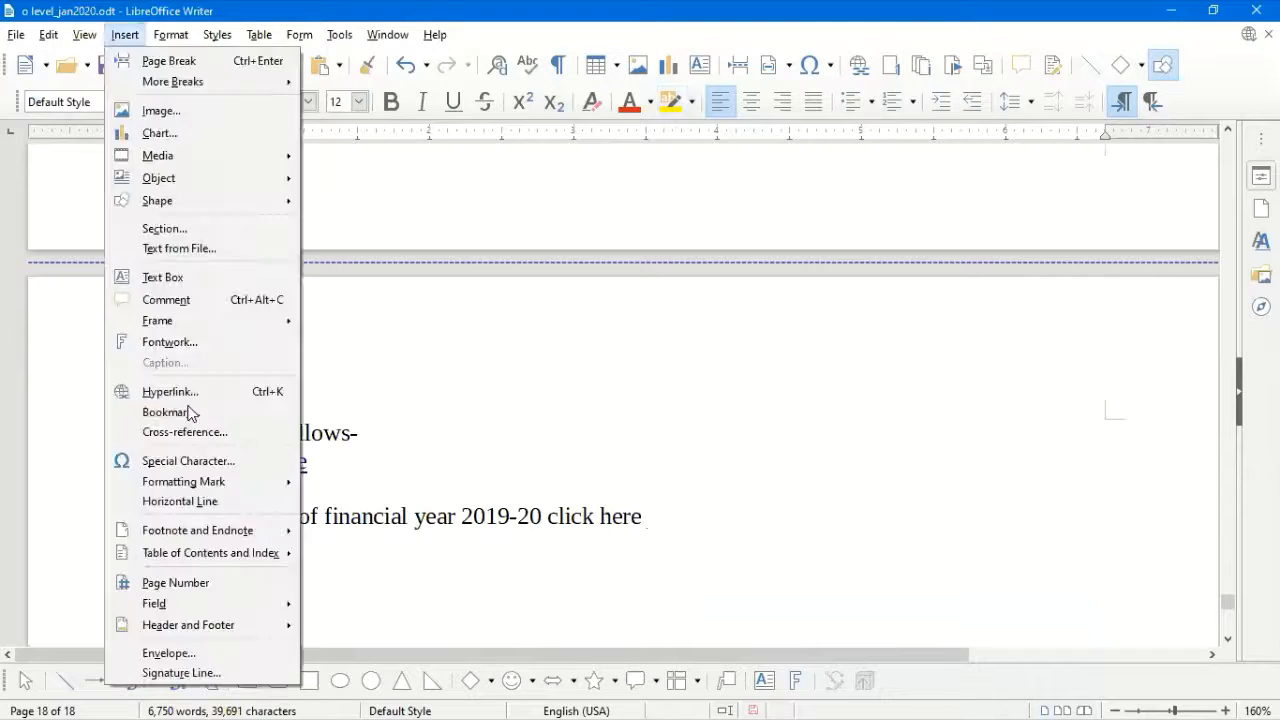
pyautogui.click(193, 433)
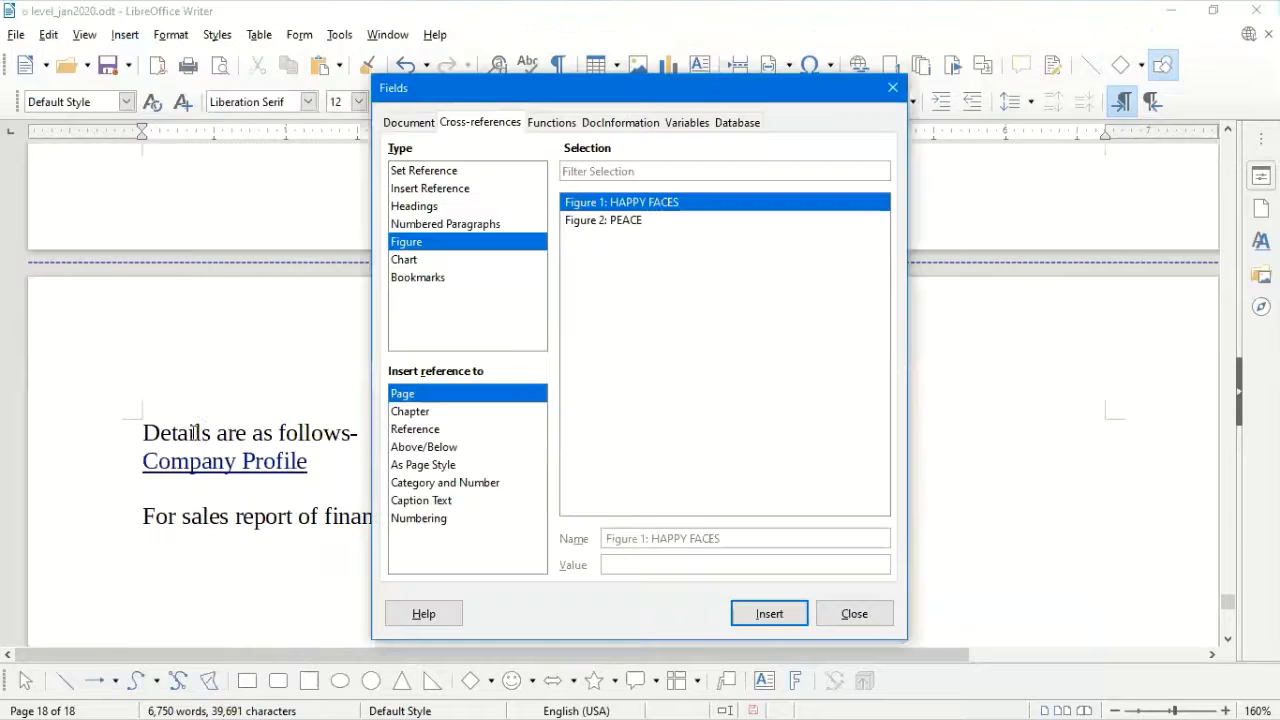
pyautogui.click(405, 261)
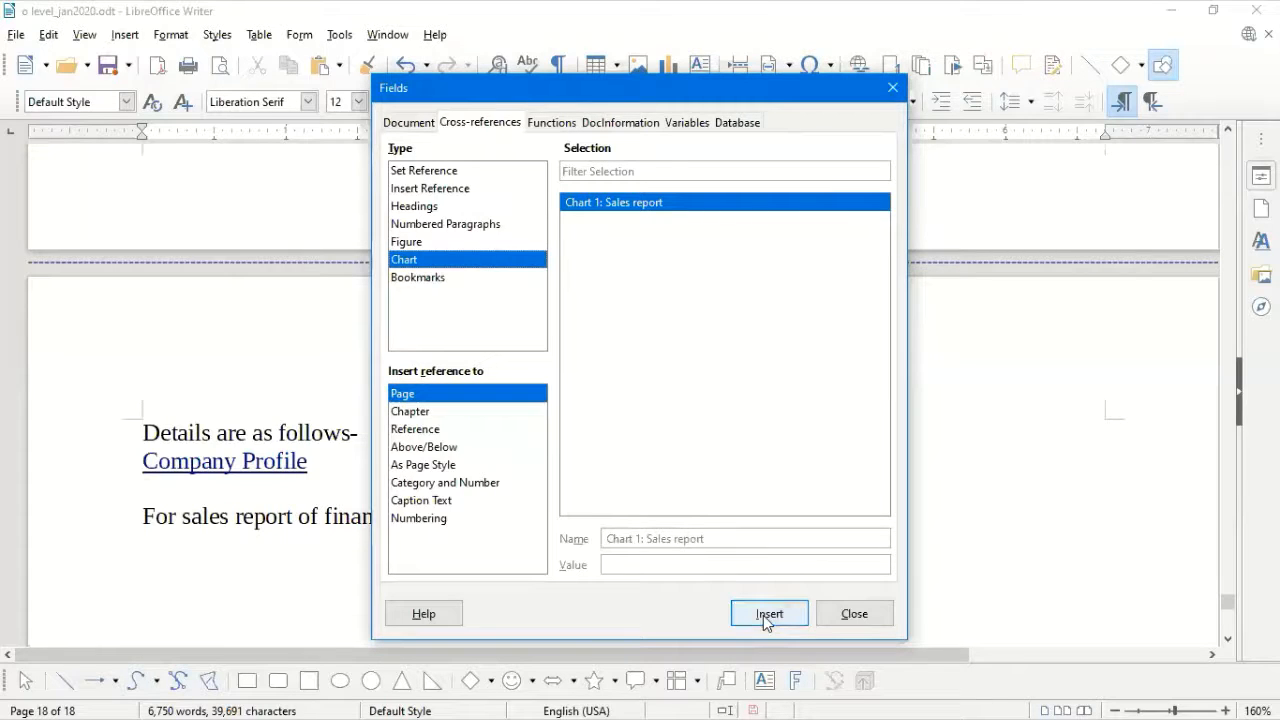
pyautogui.click(838, 615)
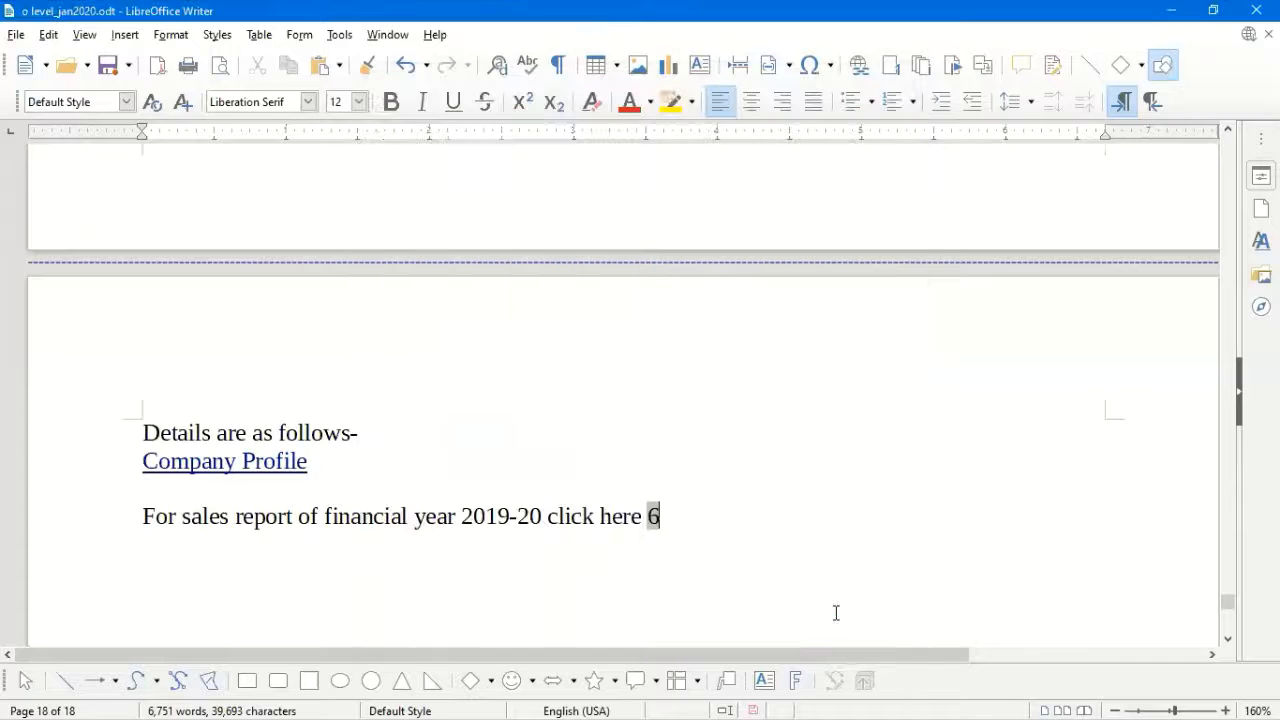
# View the referenced chart, then return the caret to the end of the document on page 18.
pyautogui.click(654, 518)
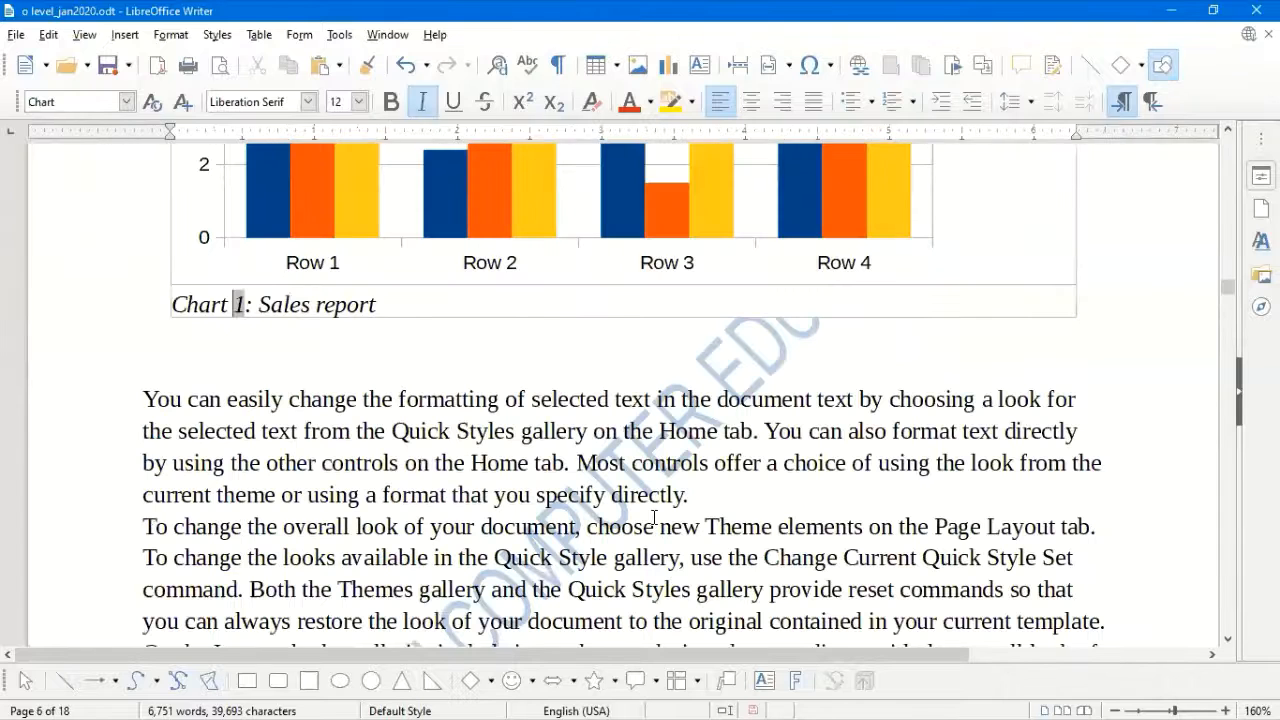
pyautogui.scroll(5, 654, 518)
pyautogui.scroll(3, 654, 518)
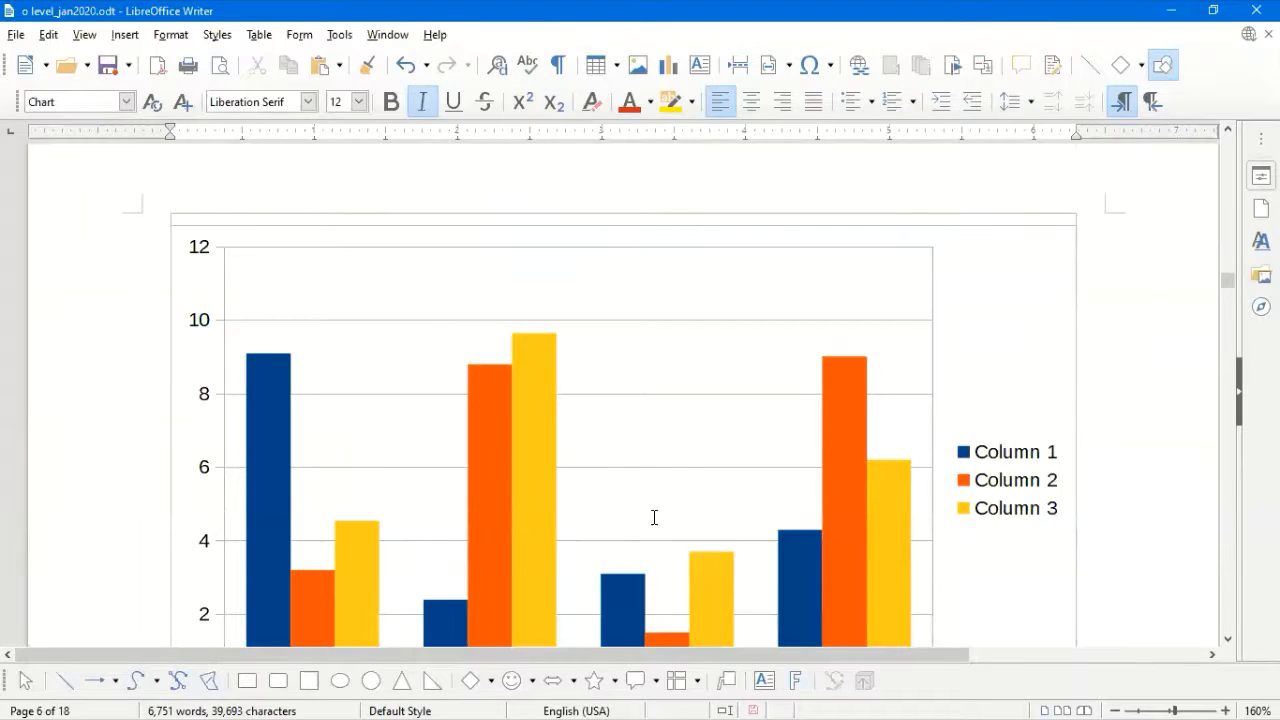
pyautogui.click(123, 36)
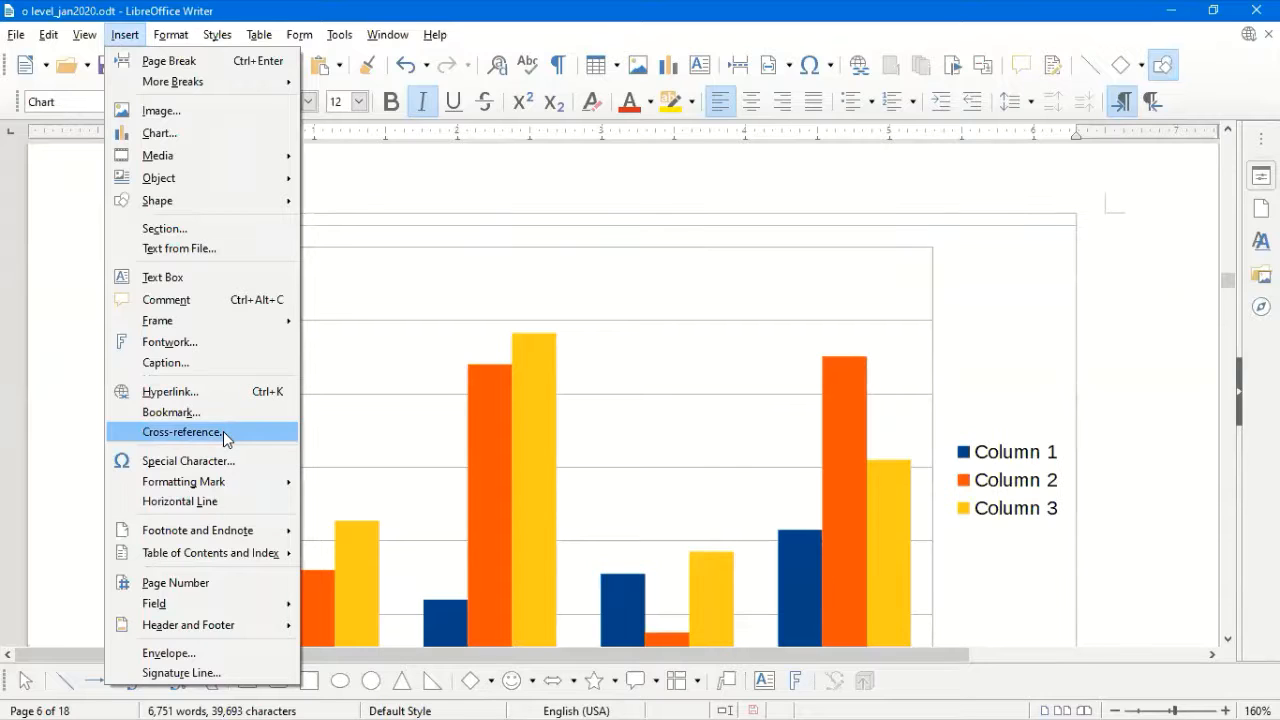
pyautogui.click(1177, 563)
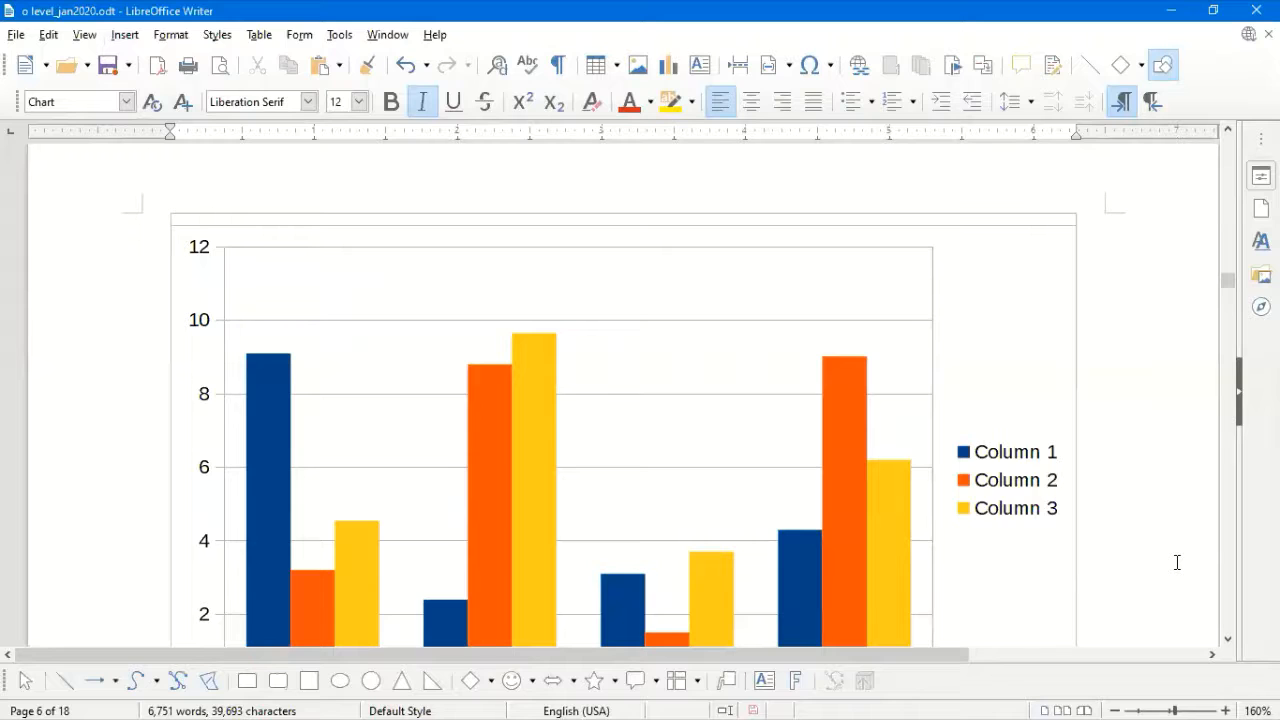
pyautogui.scroll(-5, 1177, 563)
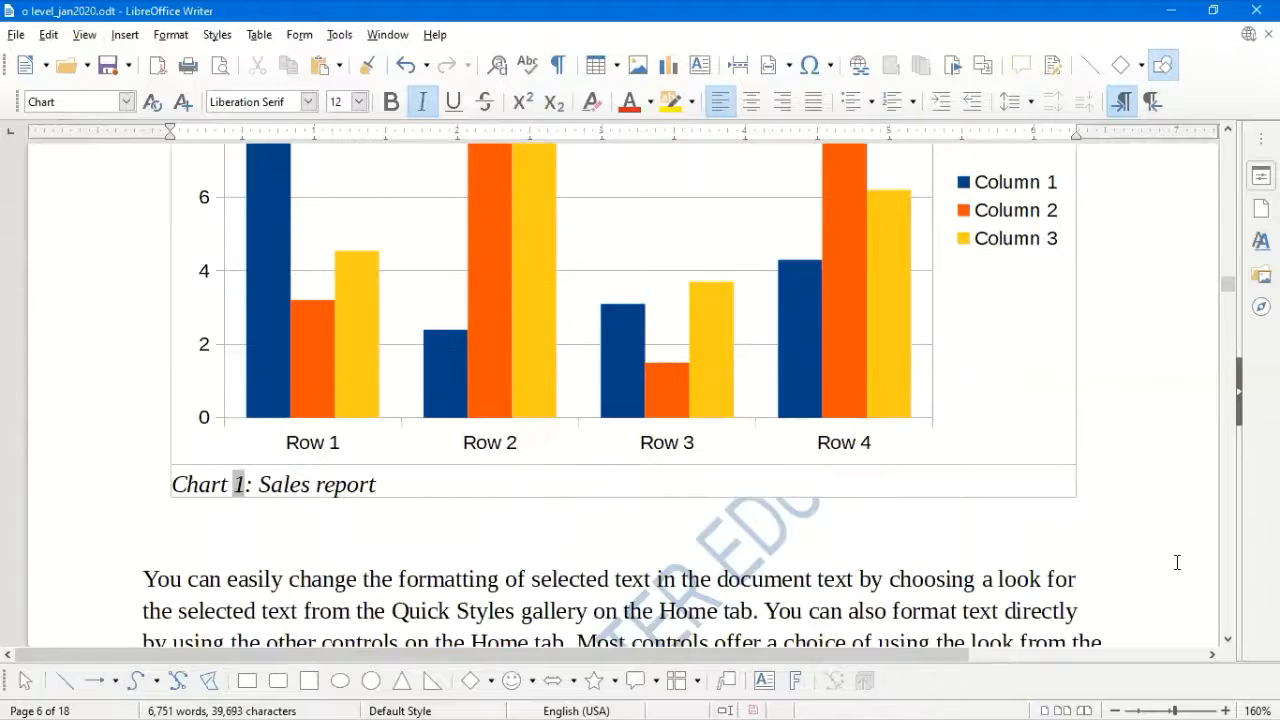
pyautogui.click(680, 610)
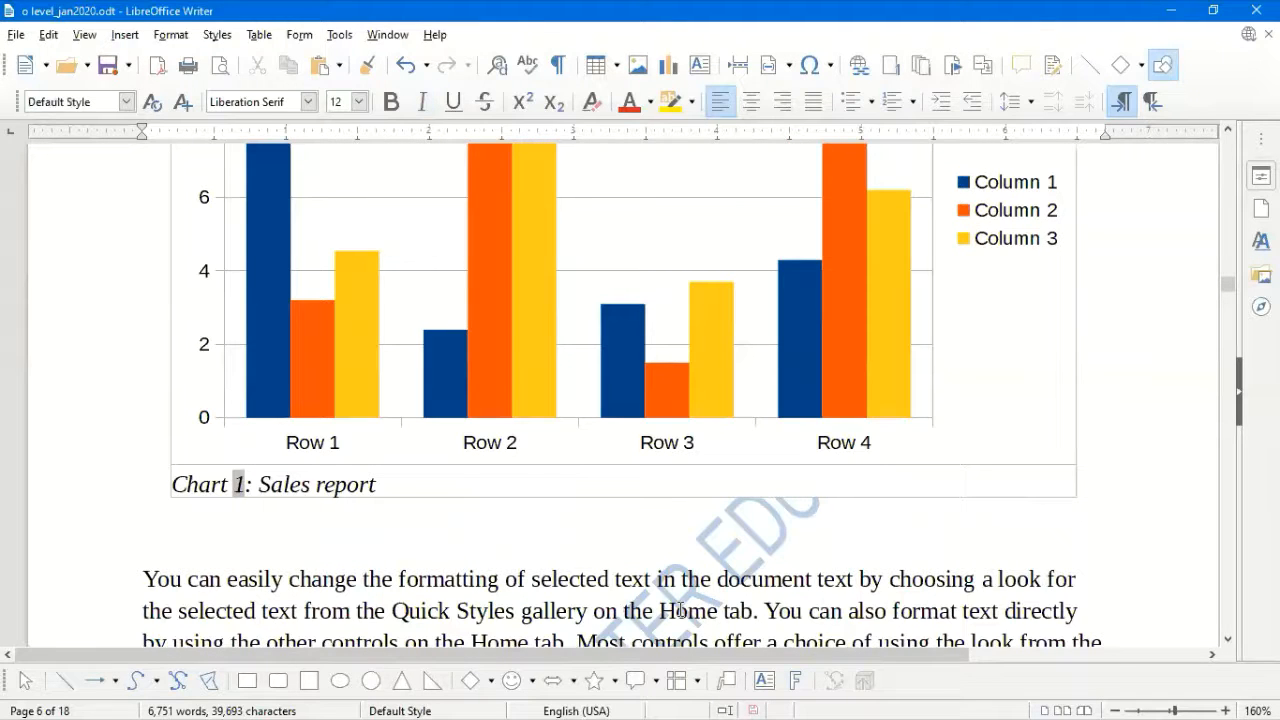
pyautogui.hotkey('ctrl', 'End')
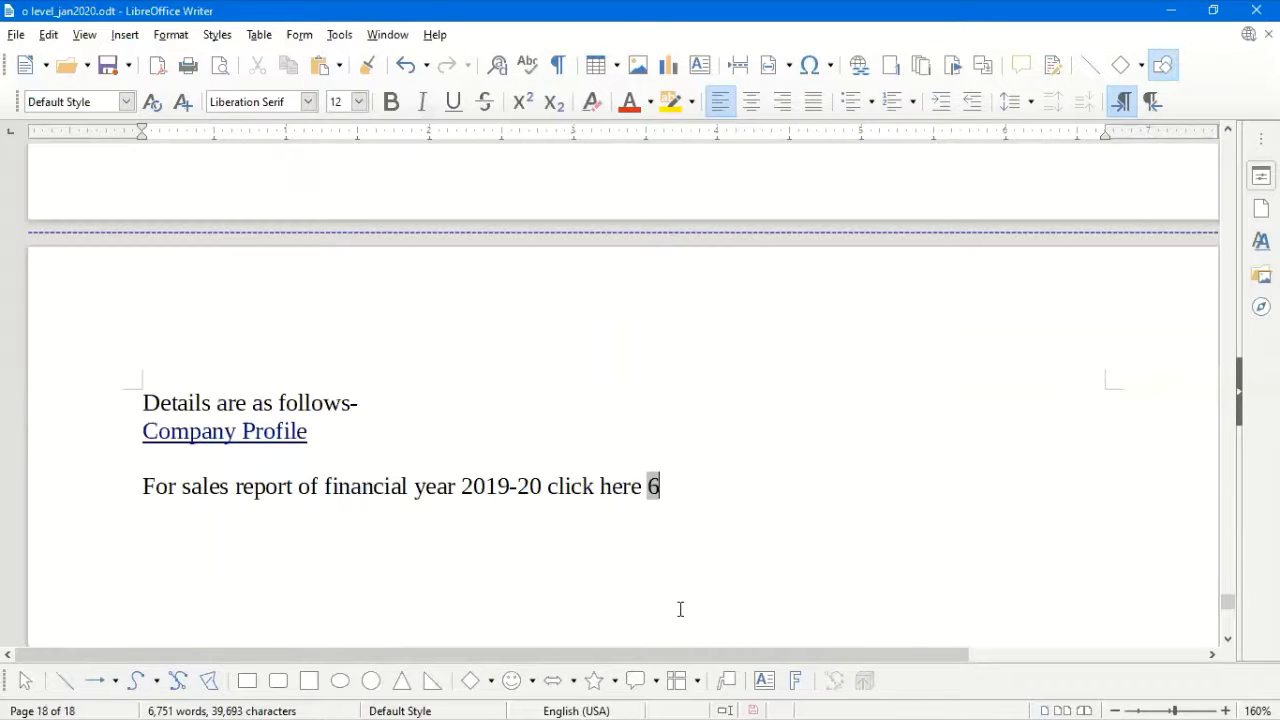
# Add two empty paragraphs below the sales report line and type 'area of circle = r2'.
pyautogui.press('Return')
pyautogui.scroll(-3, 680, 609)
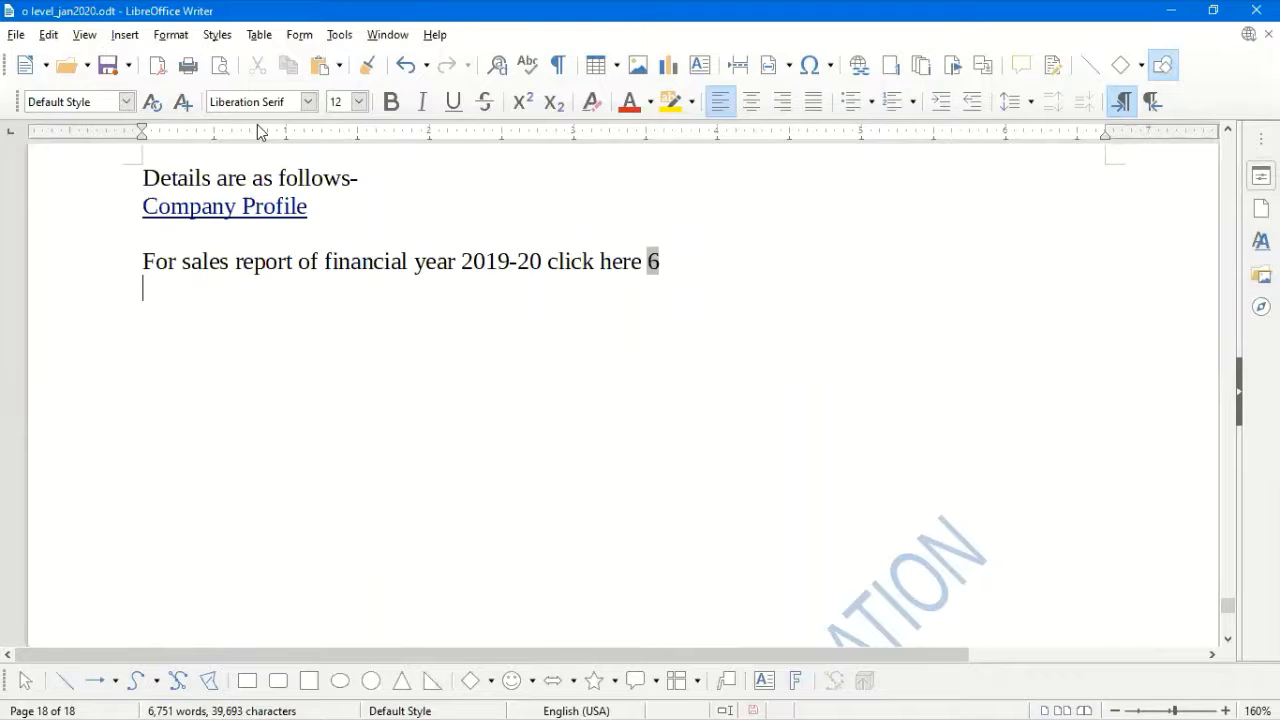
pyautogui.press('Return')
pyautogui.write('area')
pyautogui.write('of ')
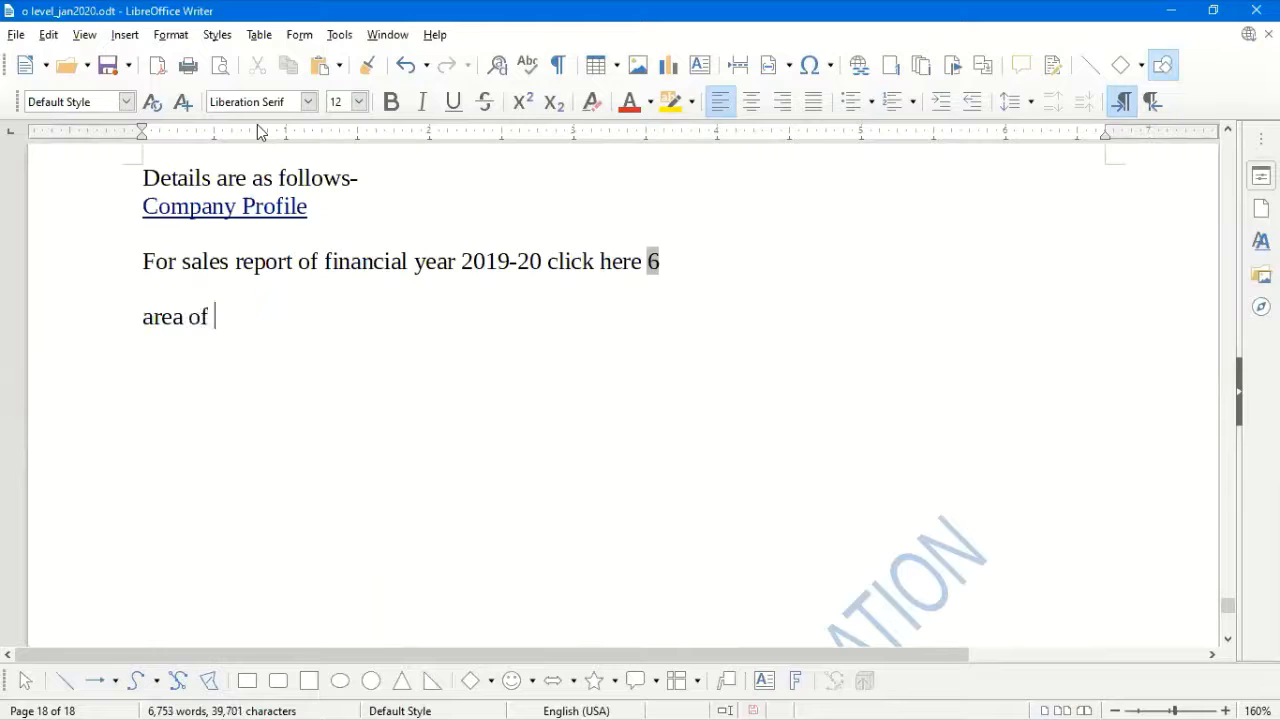
pyautogui.write('circle = r2')
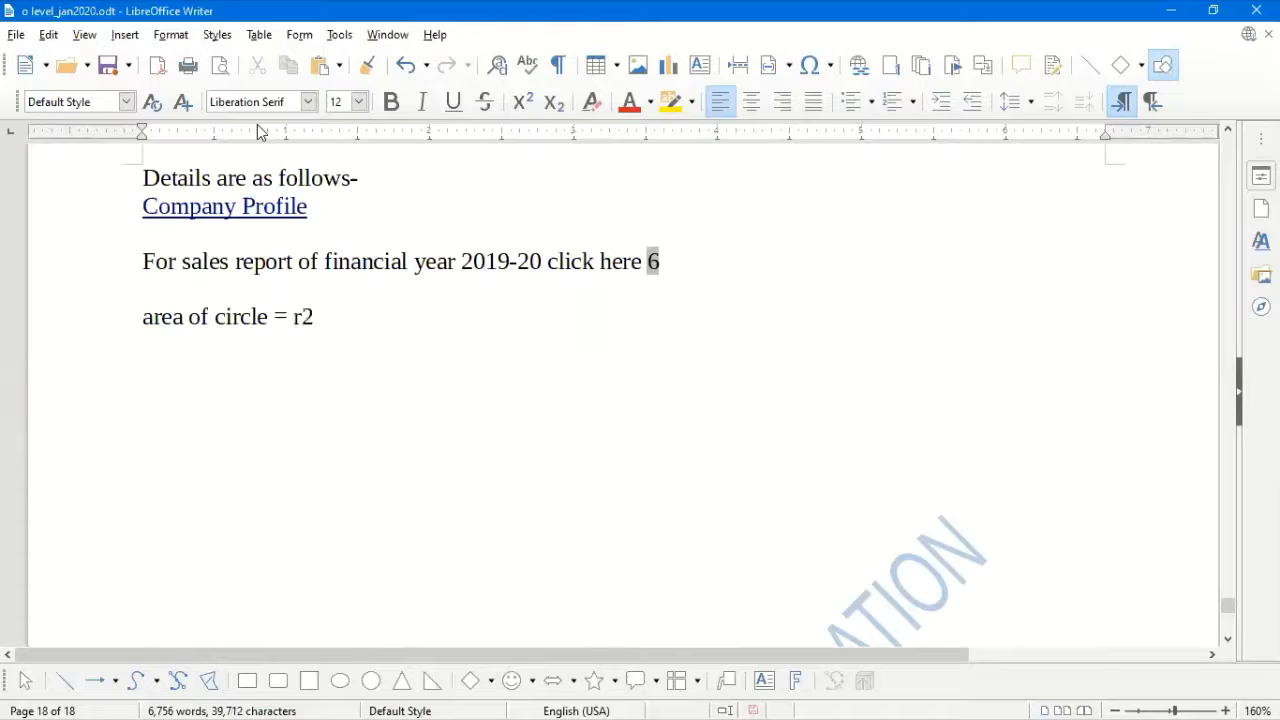
# Make the 2 after r a superscript, then put the caret just before r.
pyautogui.hotkey('shift', 'Left')
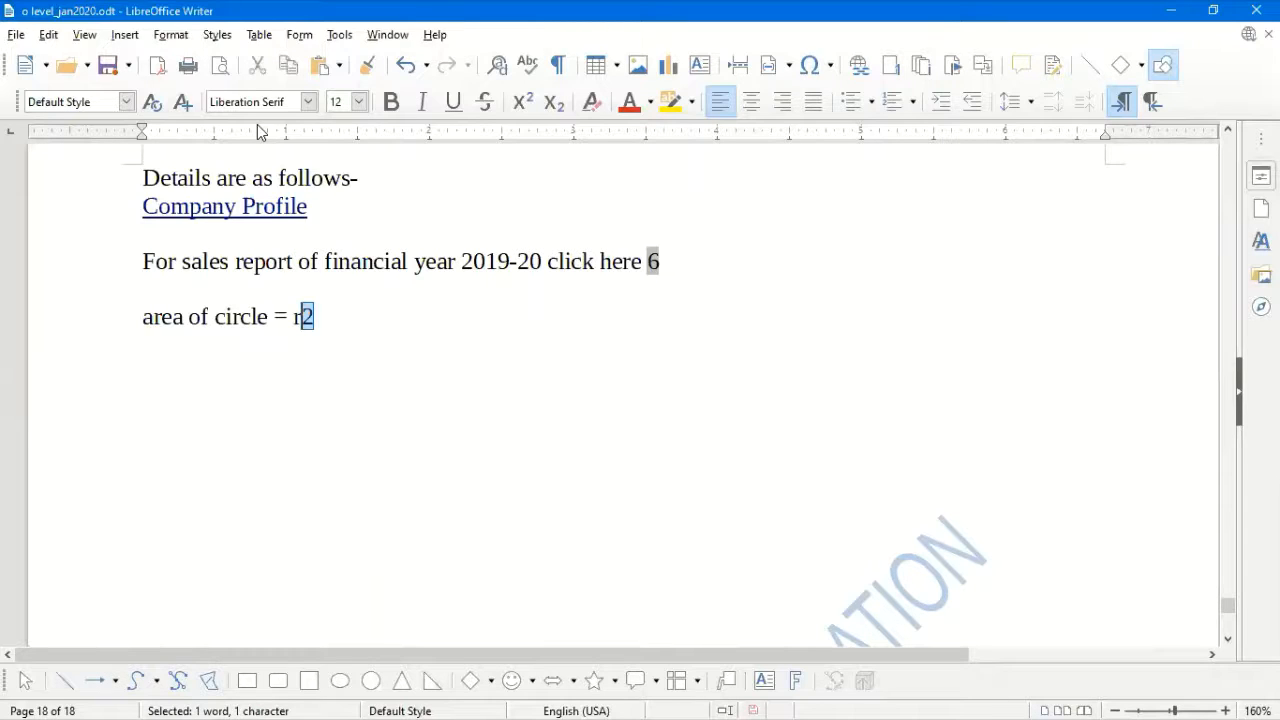
pyautogui.hotkey('ctrl', 'shift', 'p')
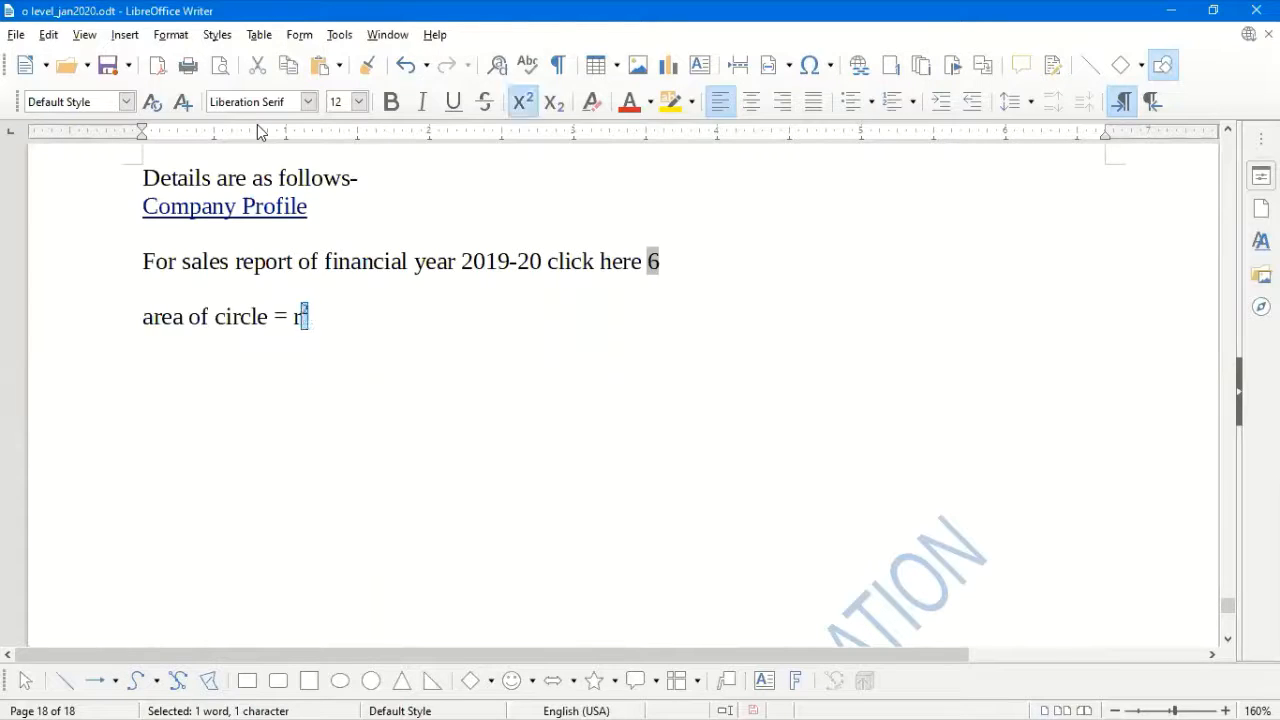
pyautogui.press('Right')
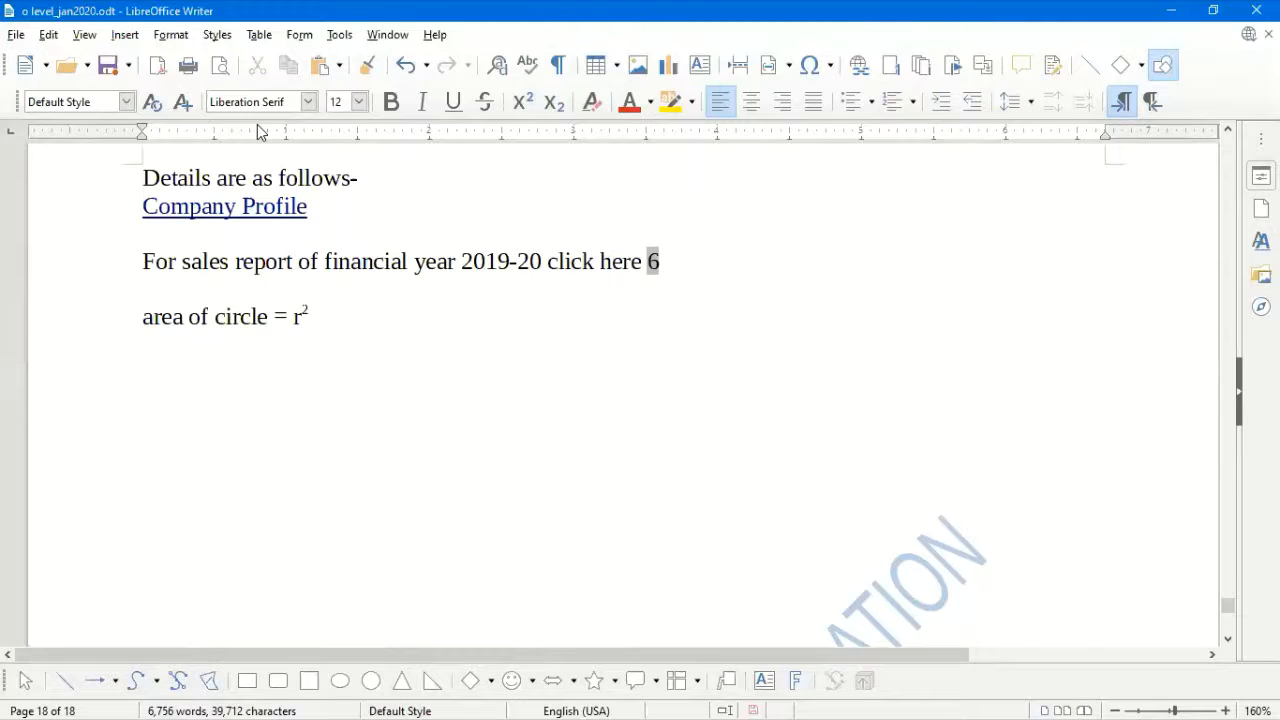
pyautogui.press('Left')
pyautogui.press('Left')
# In the Special Characters dialog, switch the font to Symbol.
pyautogui.click(125, 36)
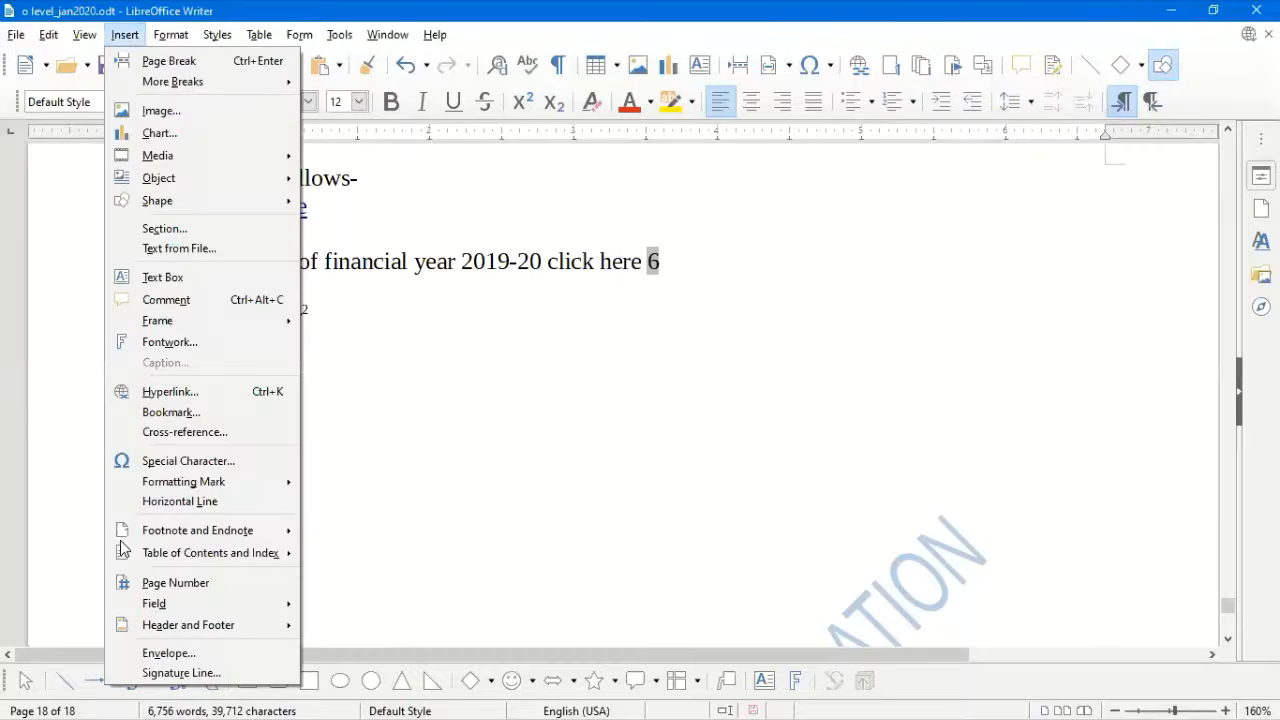
pyautogui.click(175, 466)
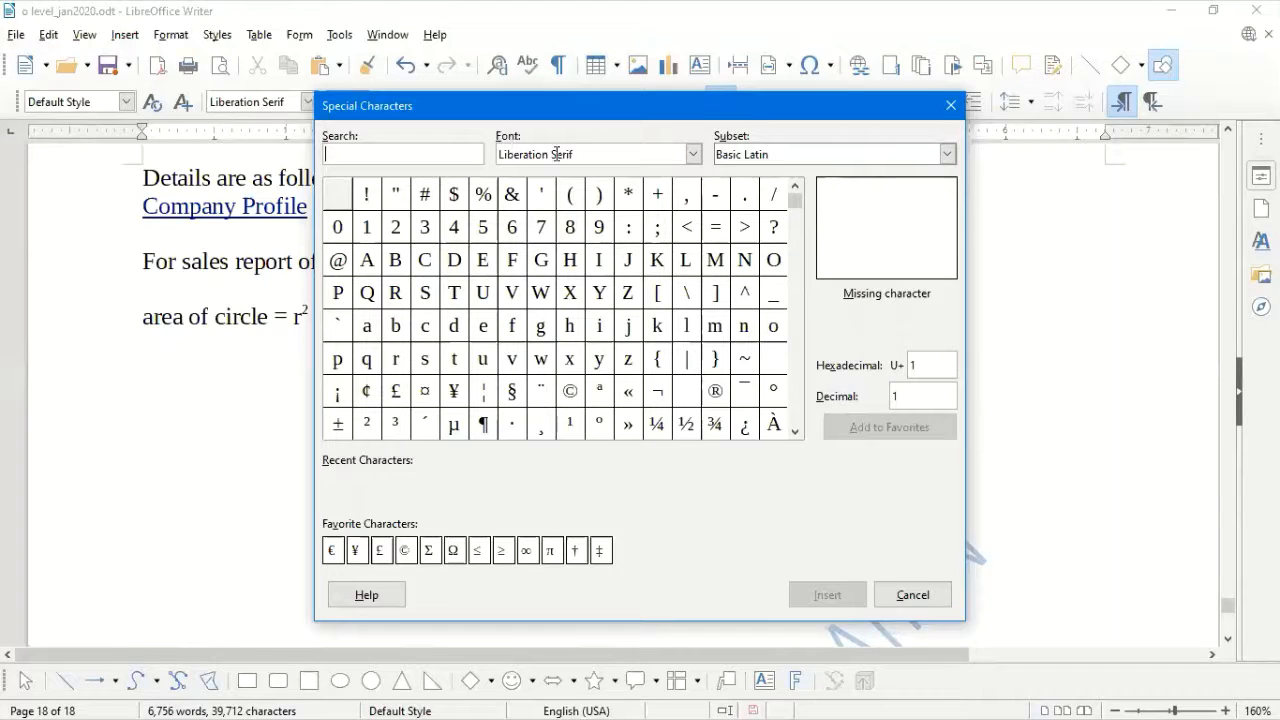
pyautogui.click(692, 156)
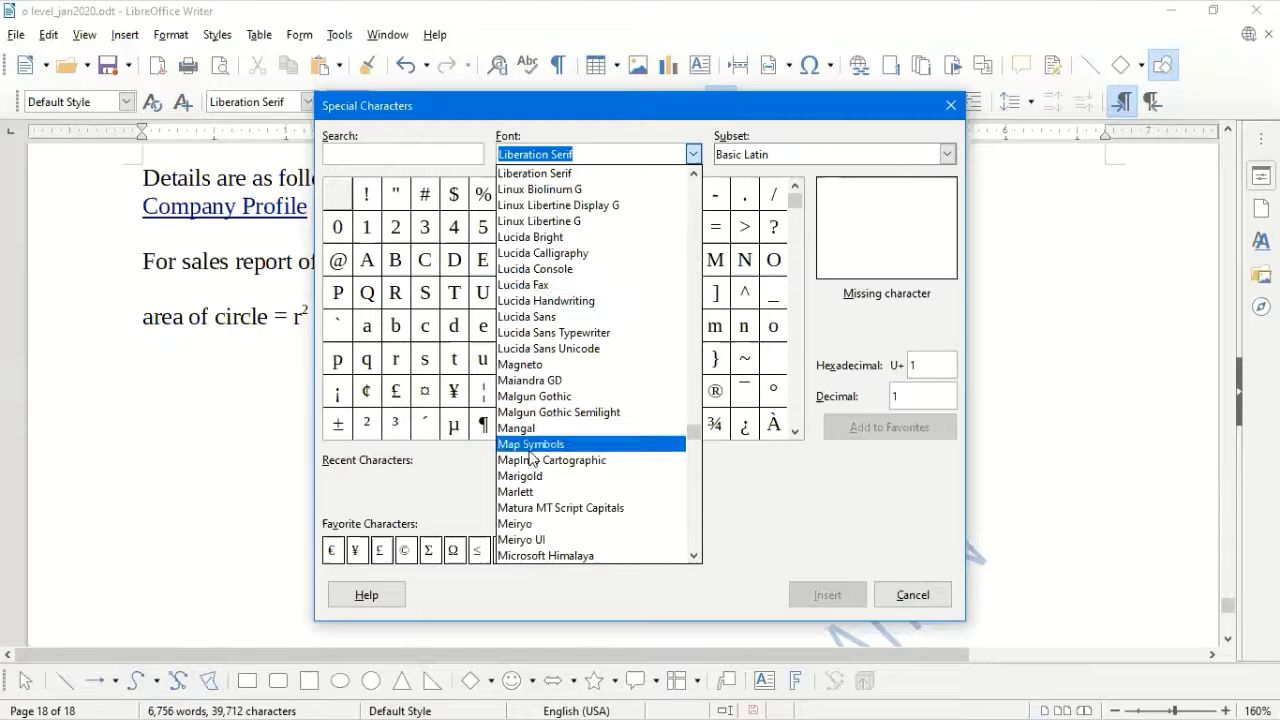
pyautogui.scroll(-4, 531, 457)
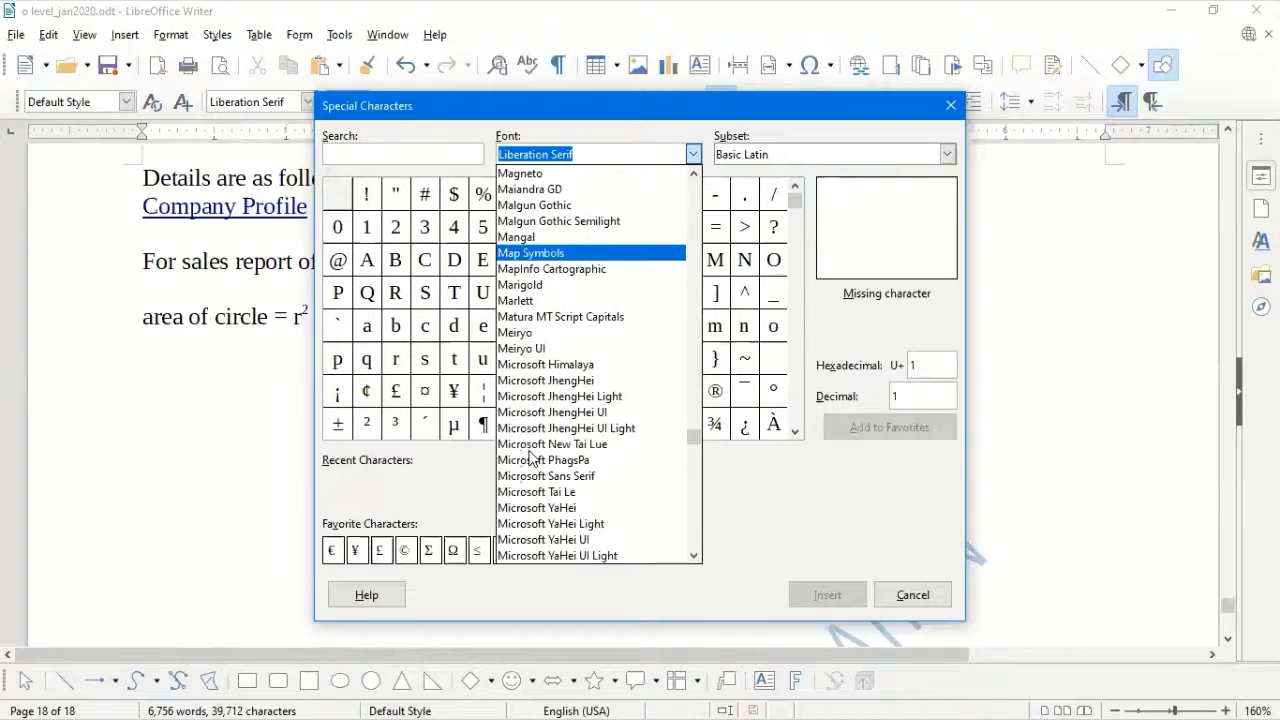
pyautogui.scroll(-10, 531, 457)
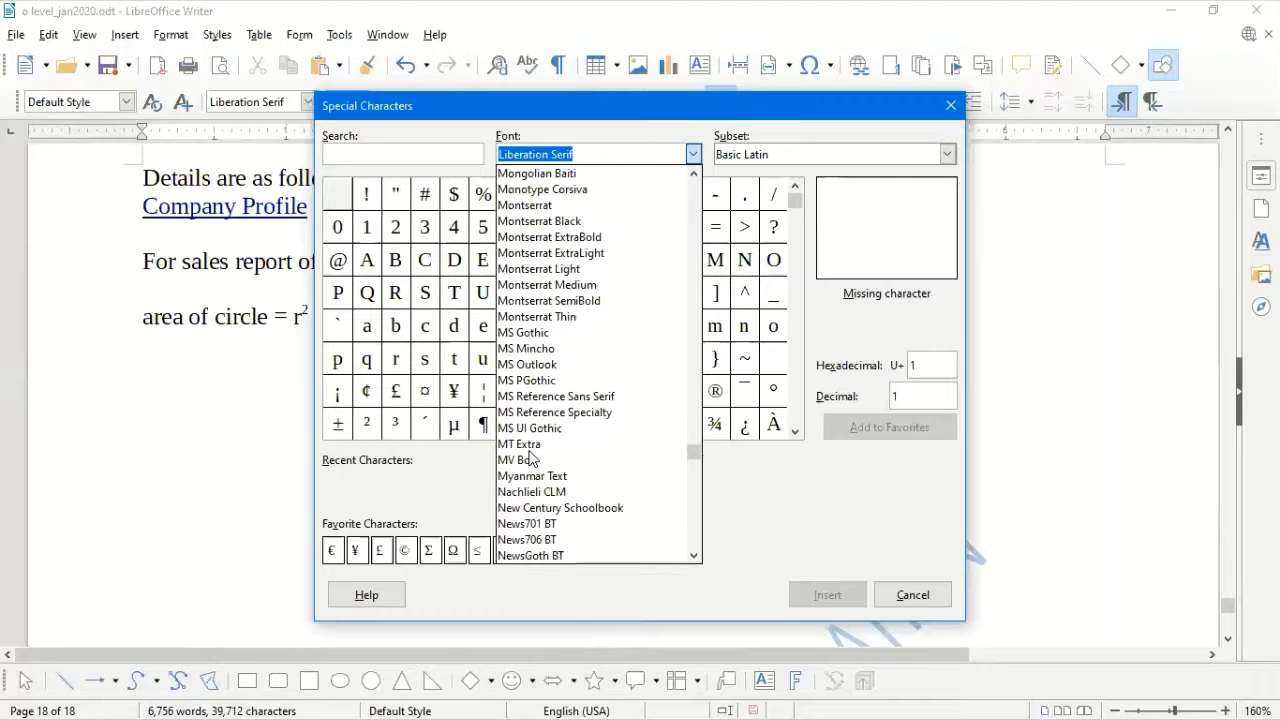
pyautogui.scroll(-8, 531, 457)
pyautogui.scroll(-8, 531, 457)
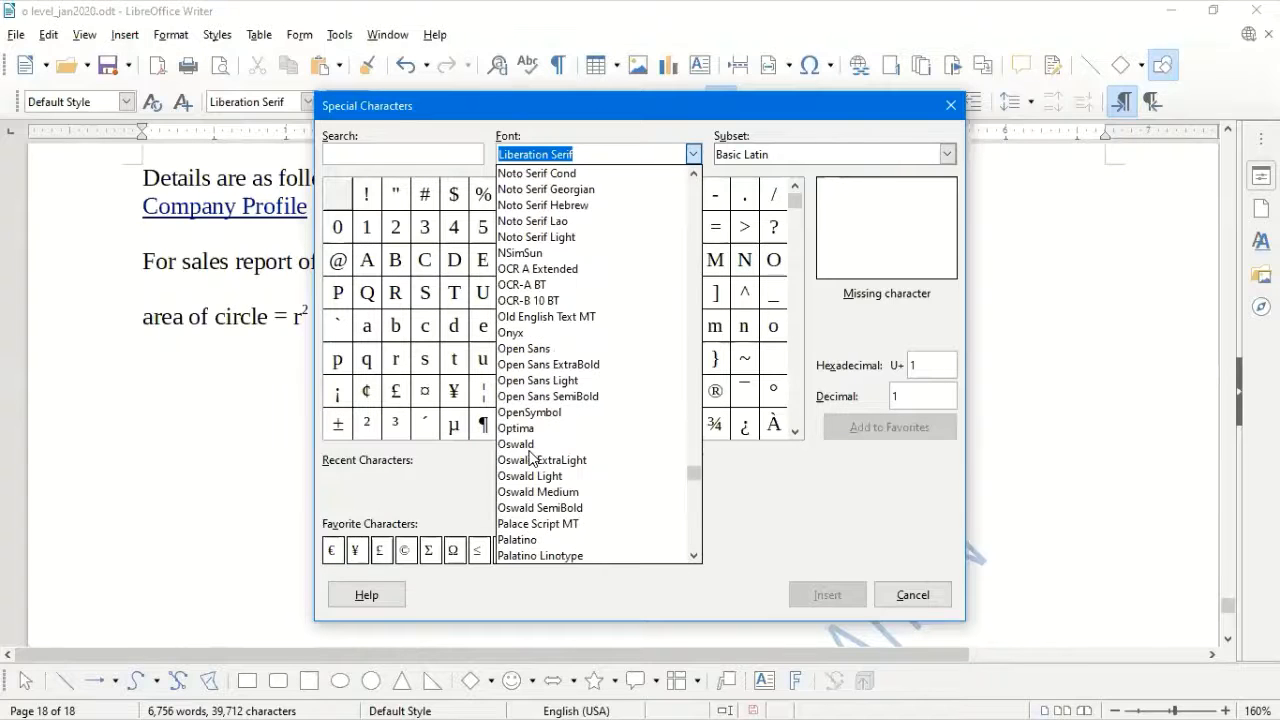
pyautogui.scroll(-5, 531, 457)
pyautogui.scroll(-10, 531, 457)
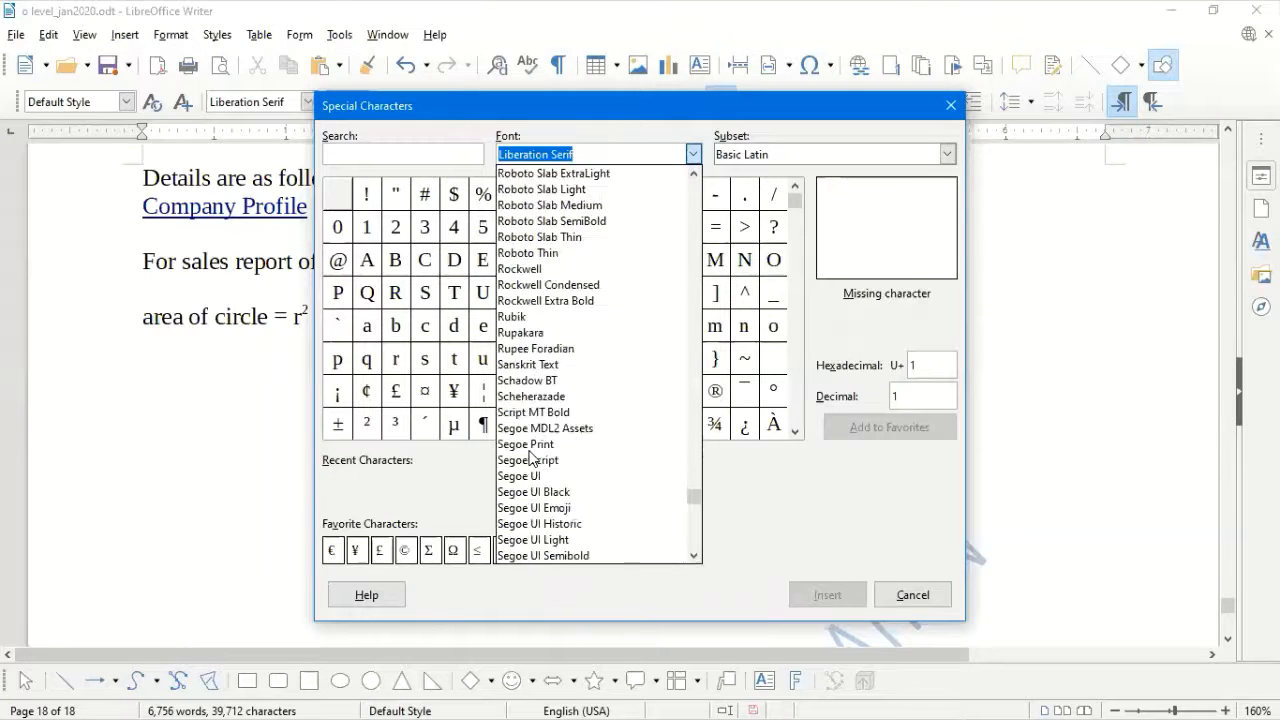
pyautogui.scroll(-6, 531, 457)
pyautogui.scroll(-5, 531, 457)
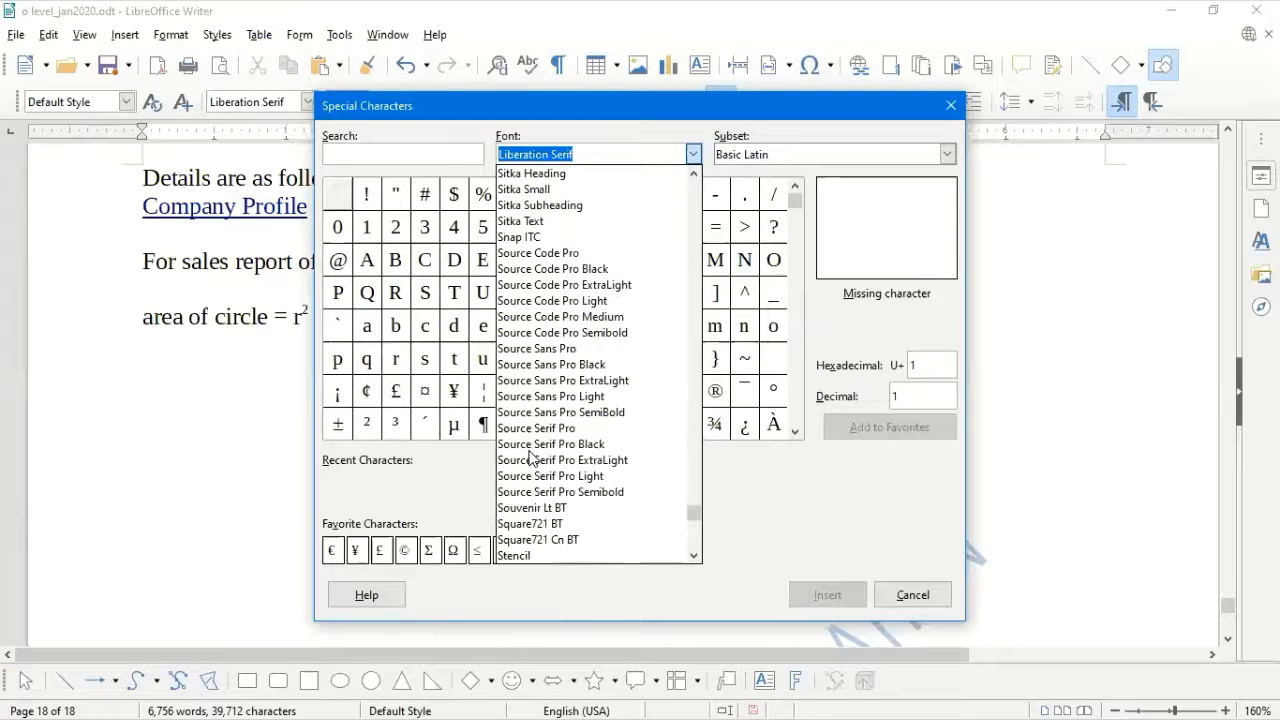
pyautogui.scroll(-4, 519, 524)
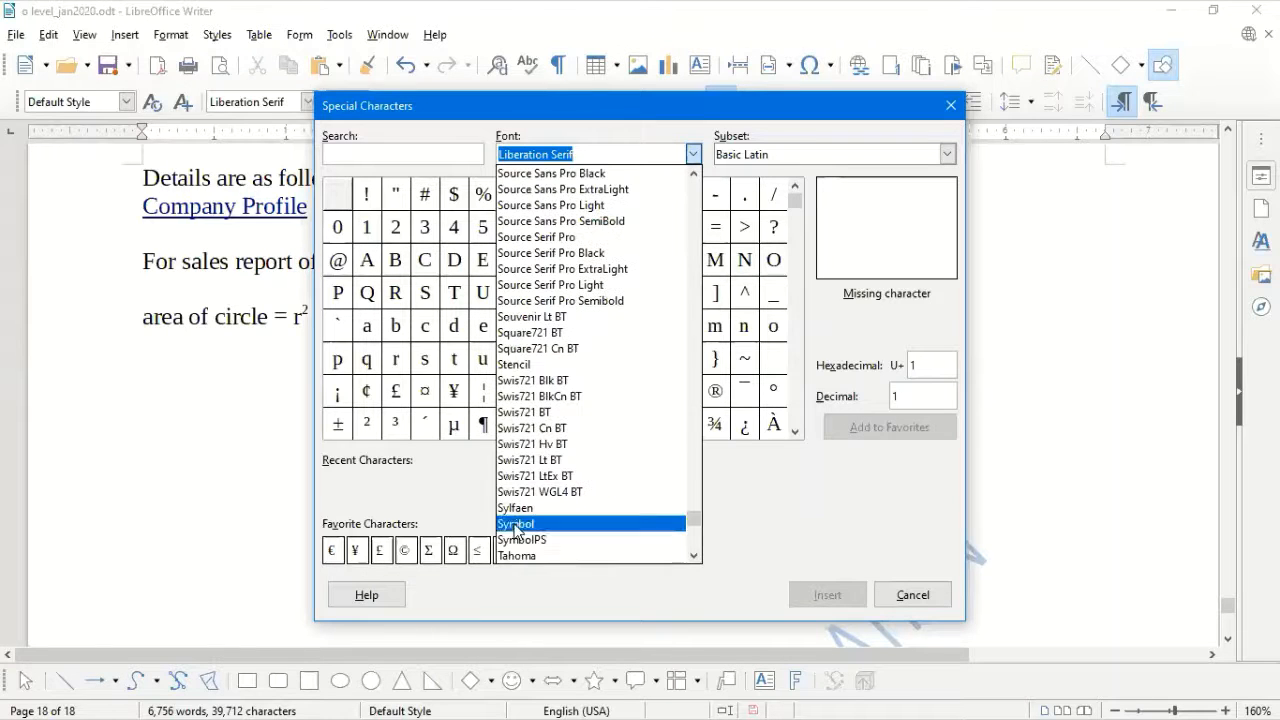
pyautogui.click(516, 528)
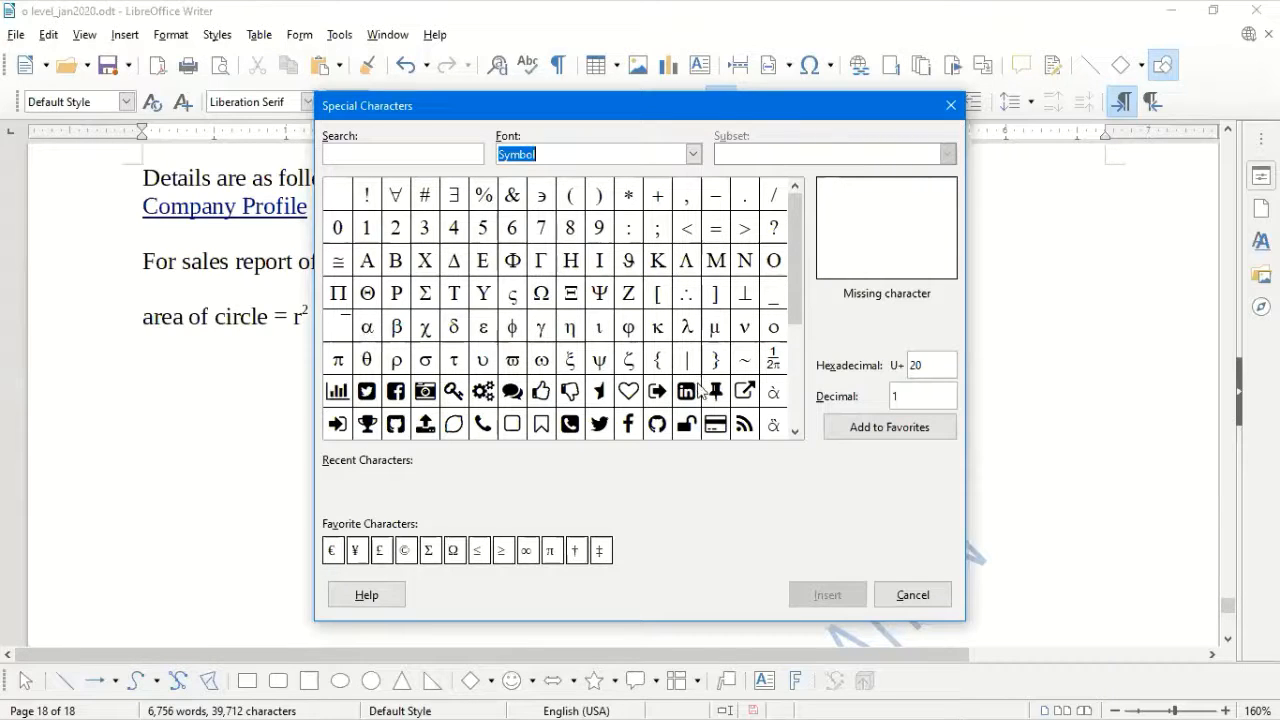
# Select π among the Greek letters and insert it before r².
pyautogui.press('Tab')
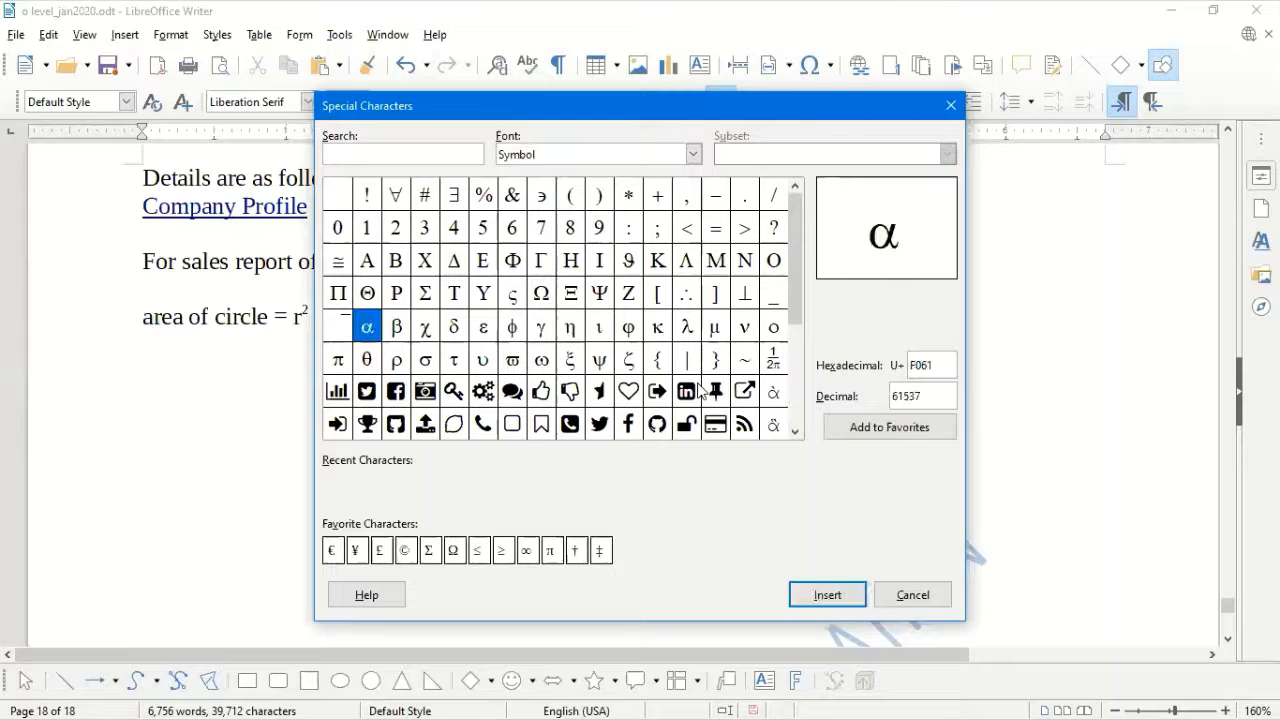
pyautogui.press('Right')
pyautogui.press('Right')
pyautogui.press('Right')
pyautogui.press('Right')
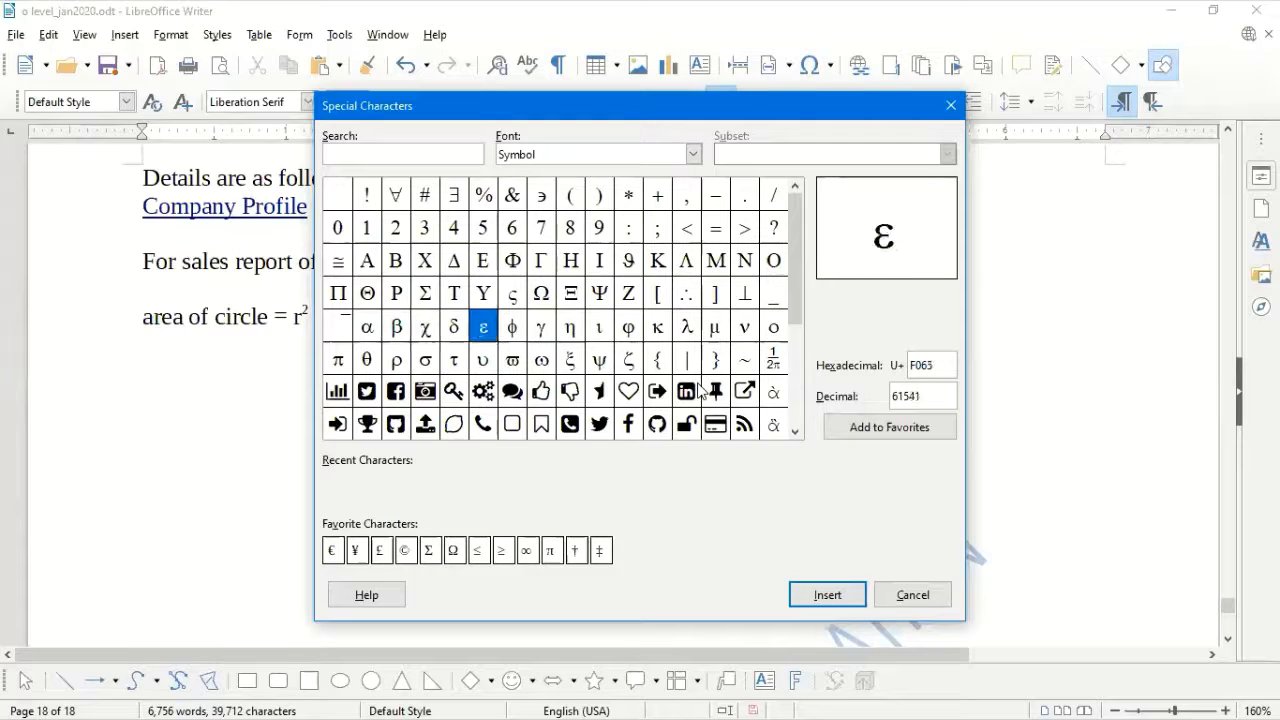
pyautogui.press('Right')
pyautogui.press('Right')
pyautogui.press('Right')
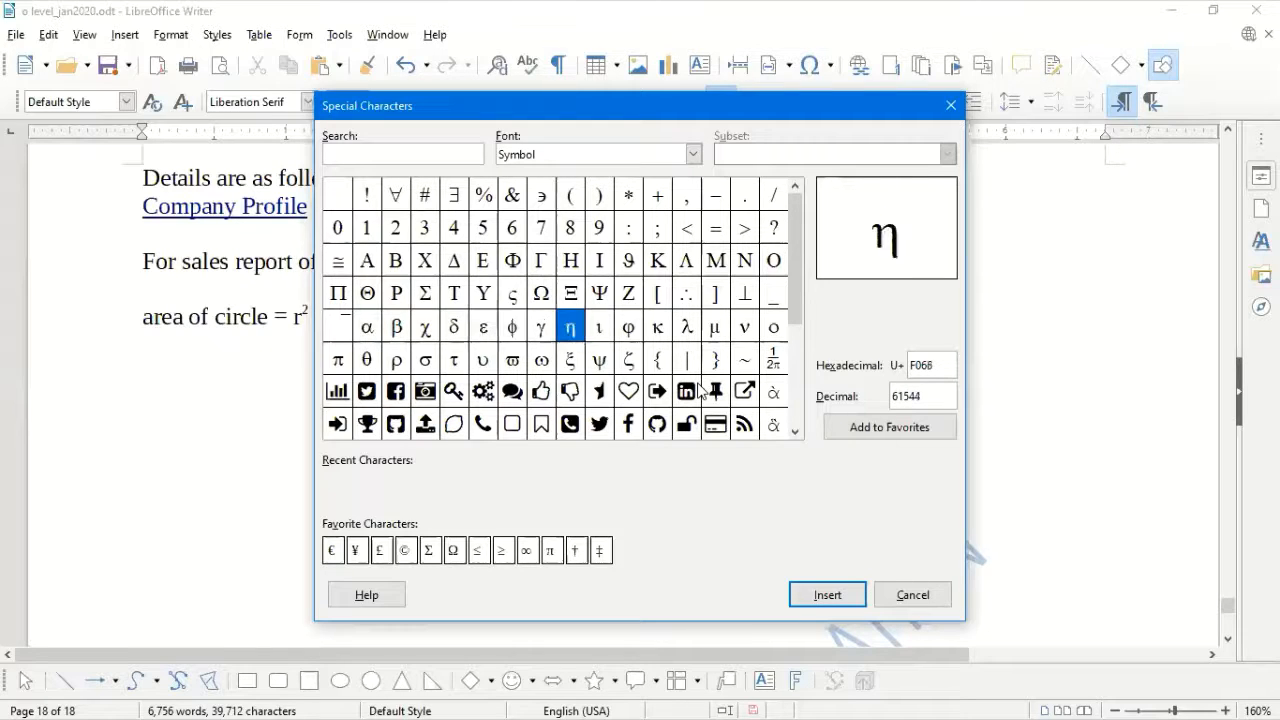
pyautogui.press('Right')
pyautogui.press('Right')
pyautogui.press('Right')
pyautogui.press('Right')
pyautogui.press('Right')
pyautogui.press('Right')
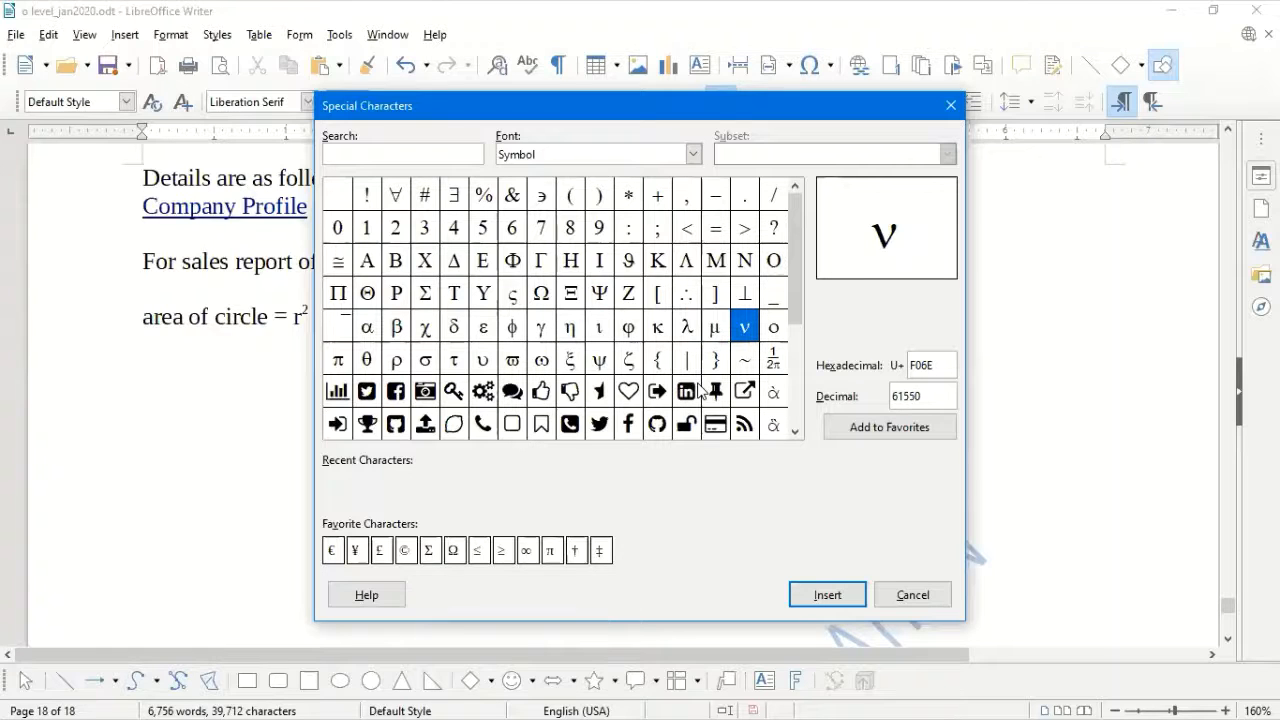
pyautogui.press('Right')
pyautogui.press('Right')
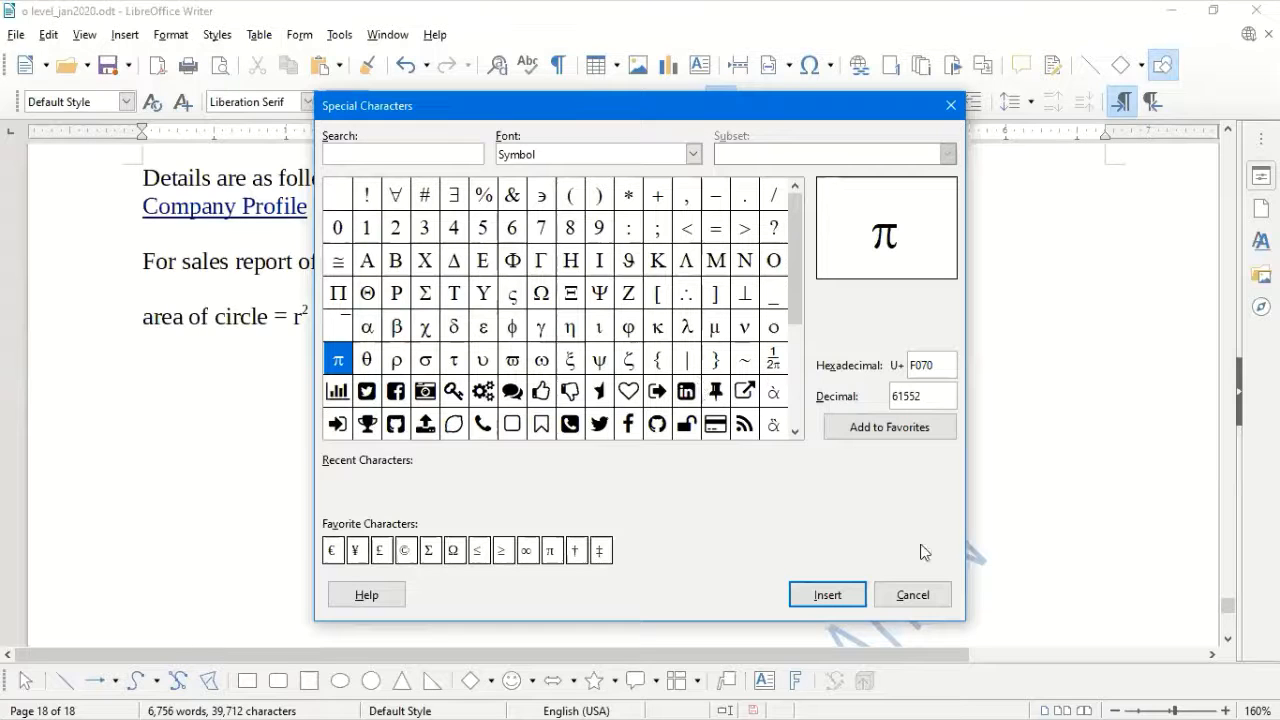
pyautogui.click(828, 596)
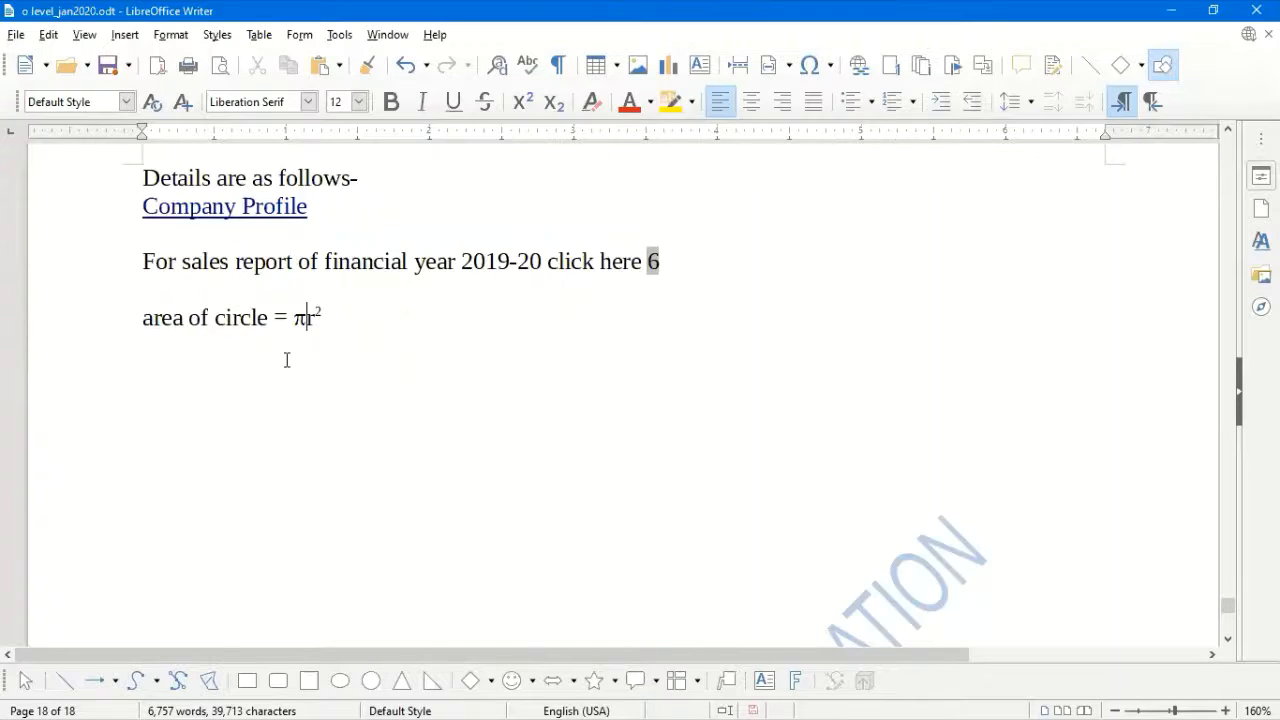
# Start a new empty line after πr² and open the Insert menu.
pyautogui.press('End')
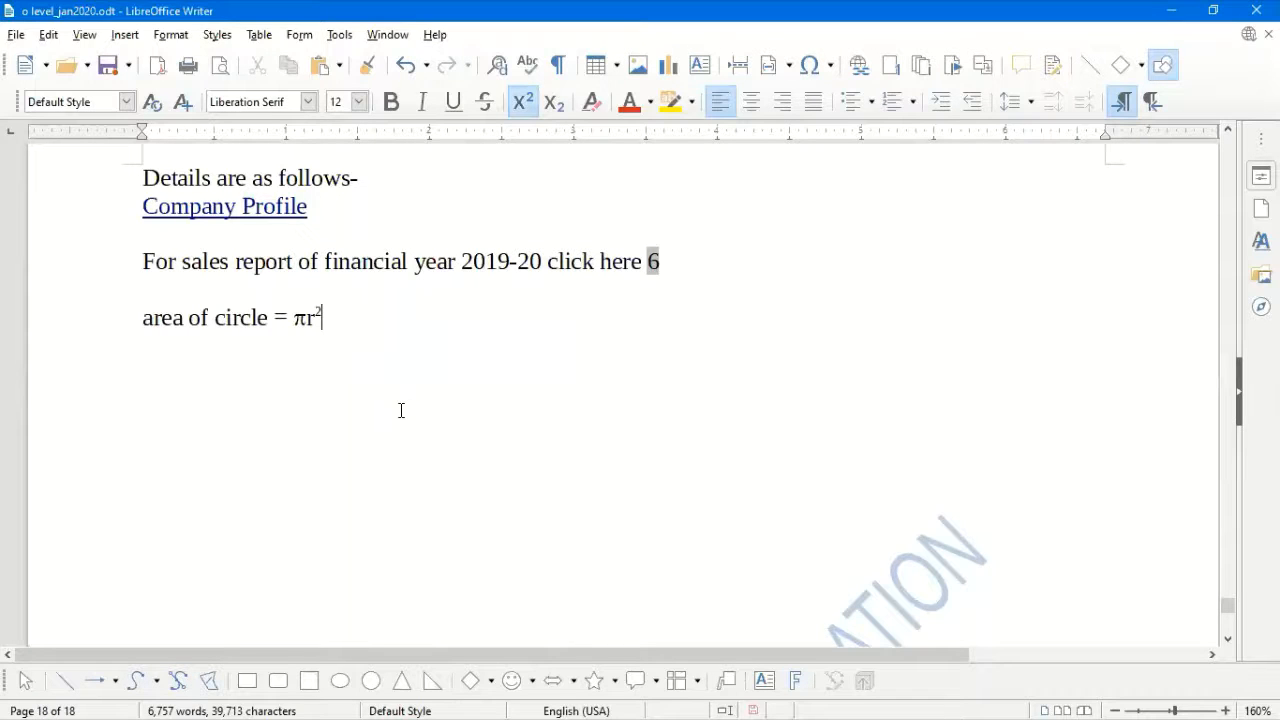
pyautogui.press('Return')
pyautogui.click(126, 35)
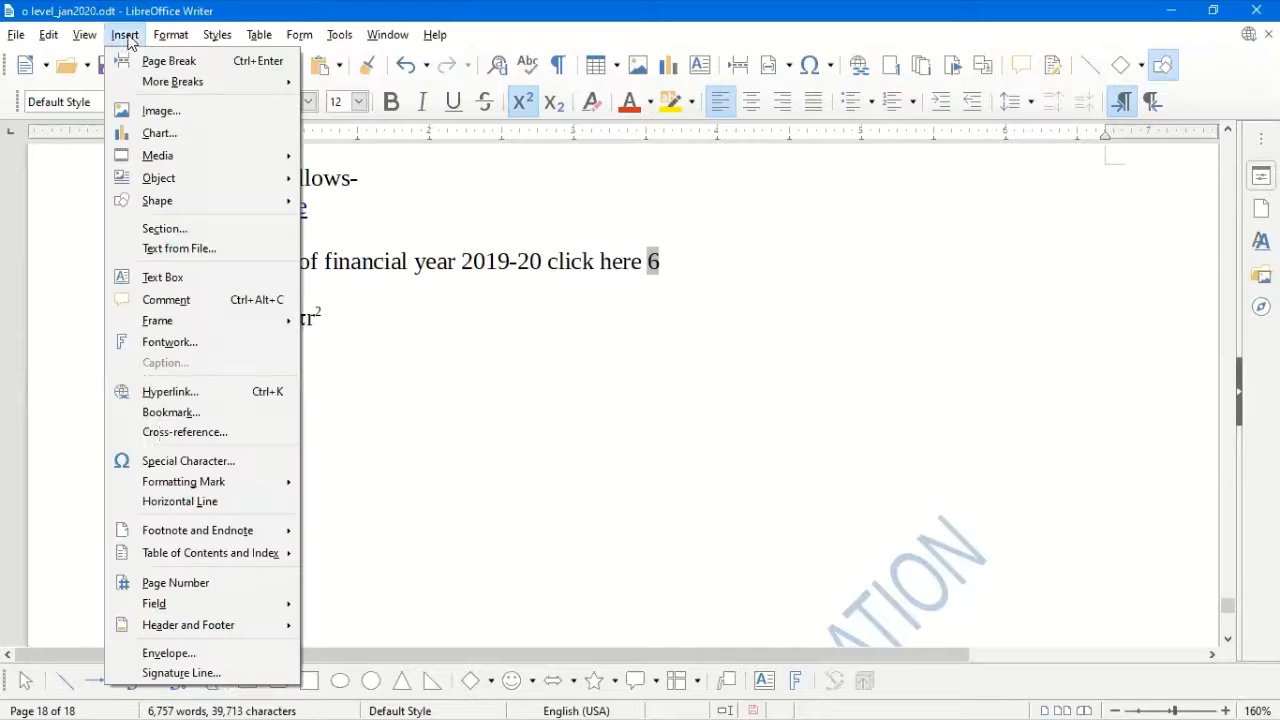
# In Special Characters, browse the Map Symbols, Zilla Slab Medium and WP Greek Century fonts.
pyautogui.click(210, 461)
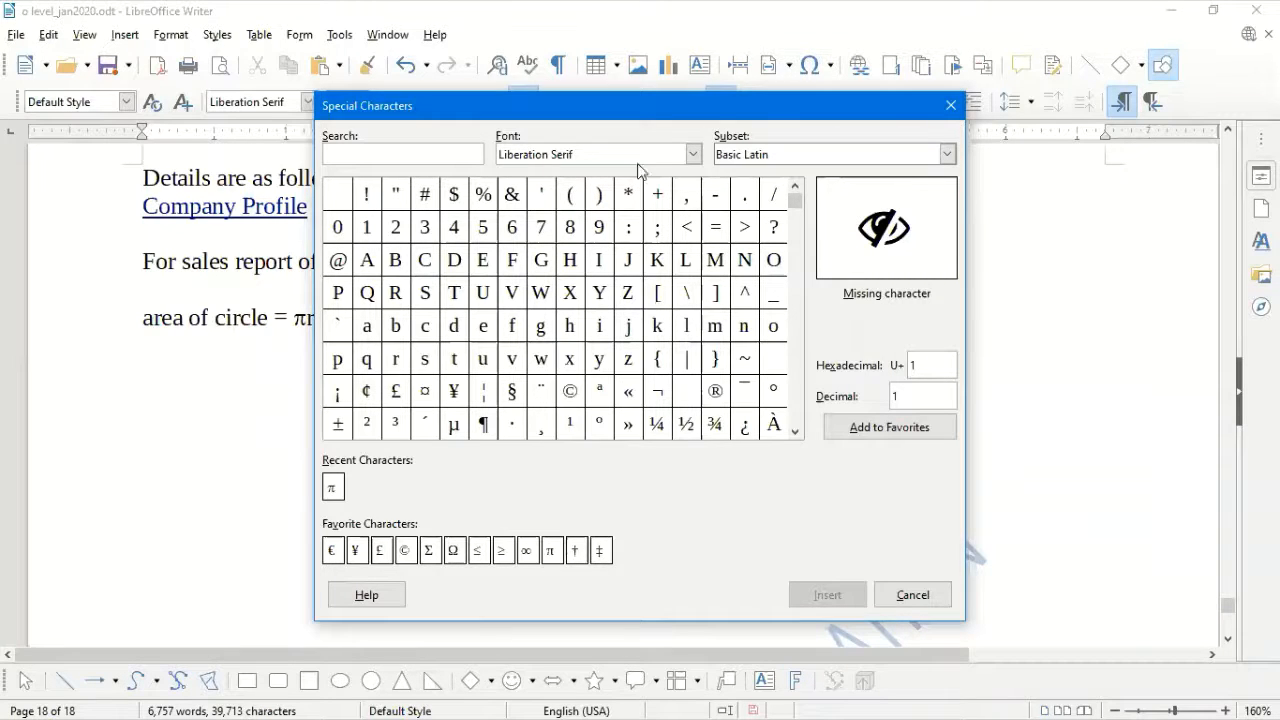
pyautogui.click(691, 163)
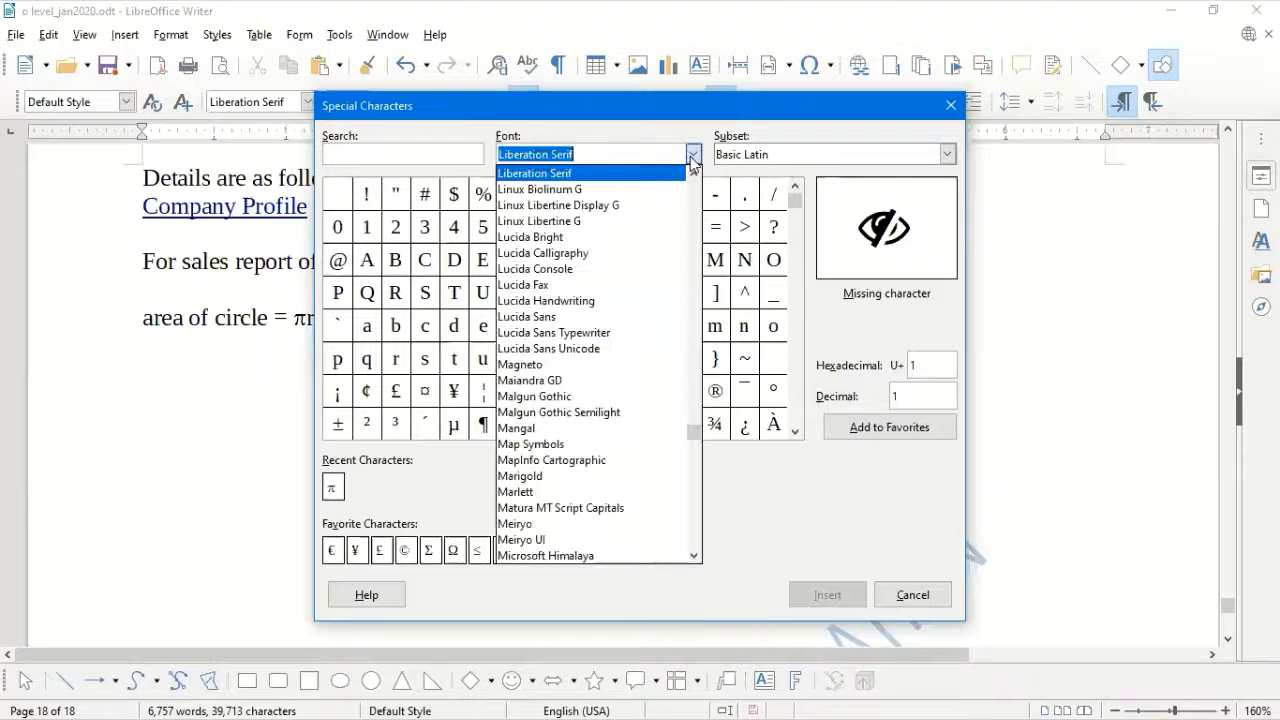
pyautogui.click(620, 444)
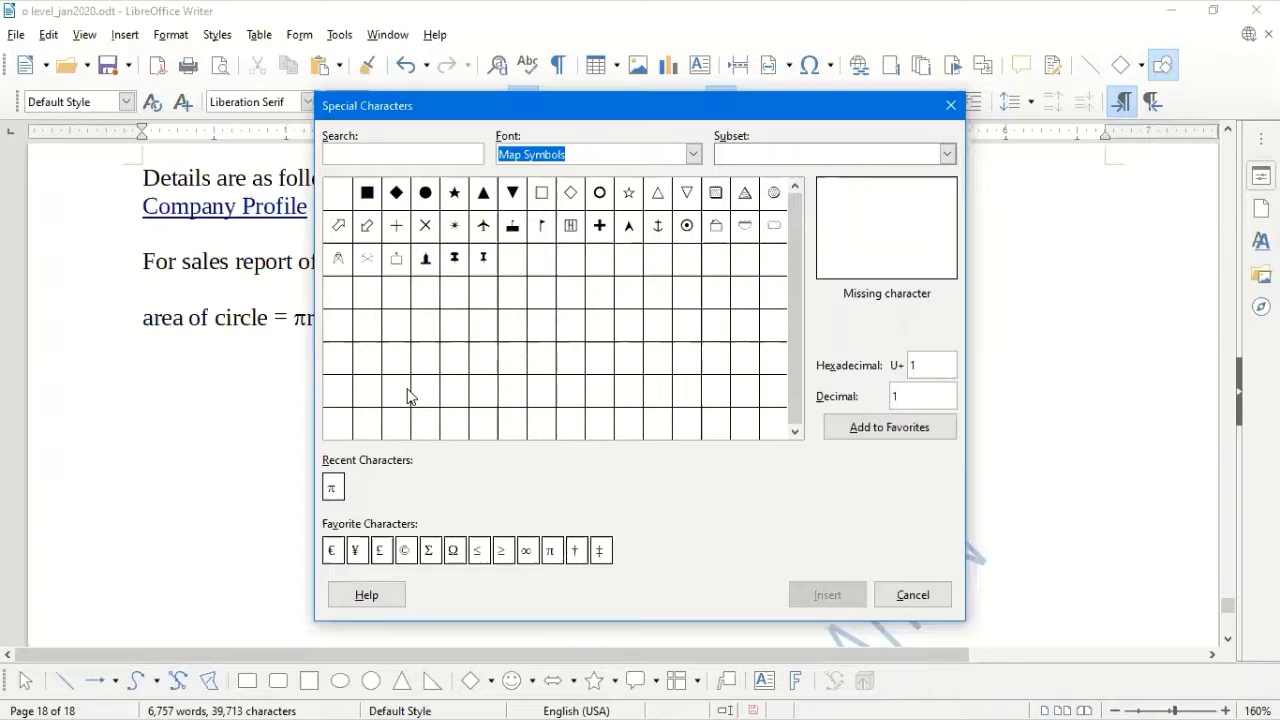
pyautogui.click(692, 153)
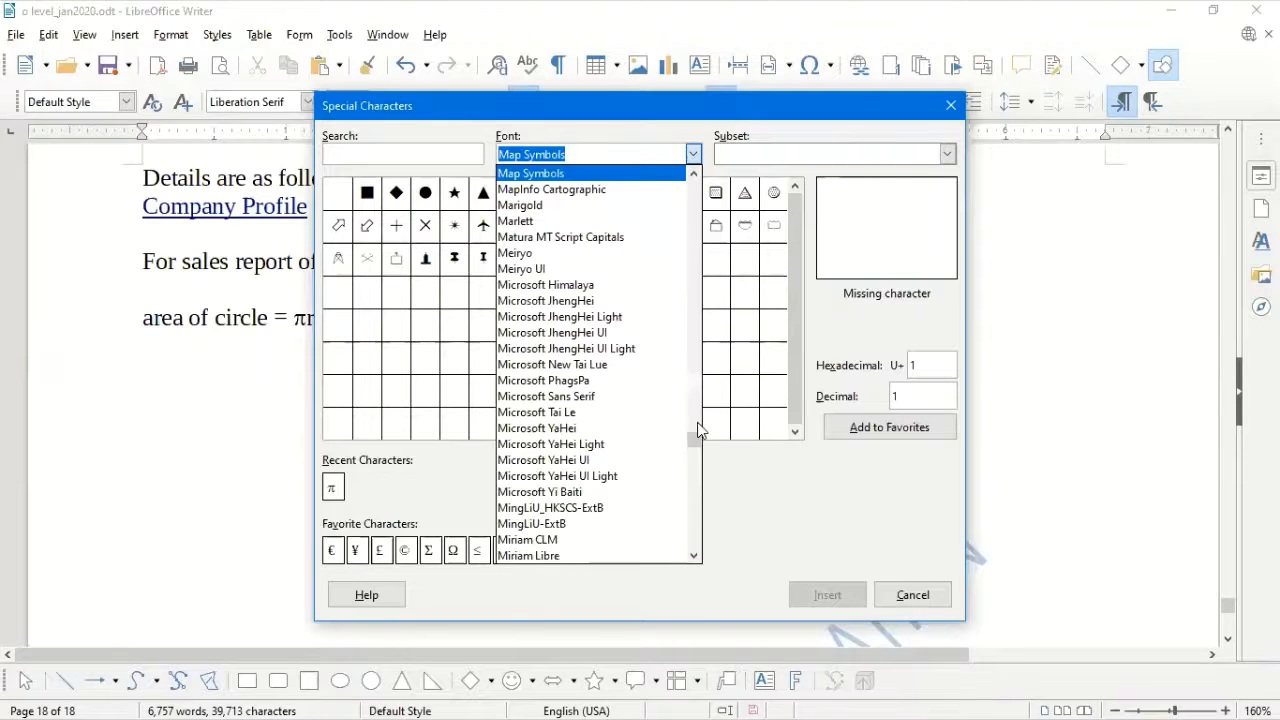
pyautogui.moveTo(698, 430); pyautogui.dragTo(694, 571)
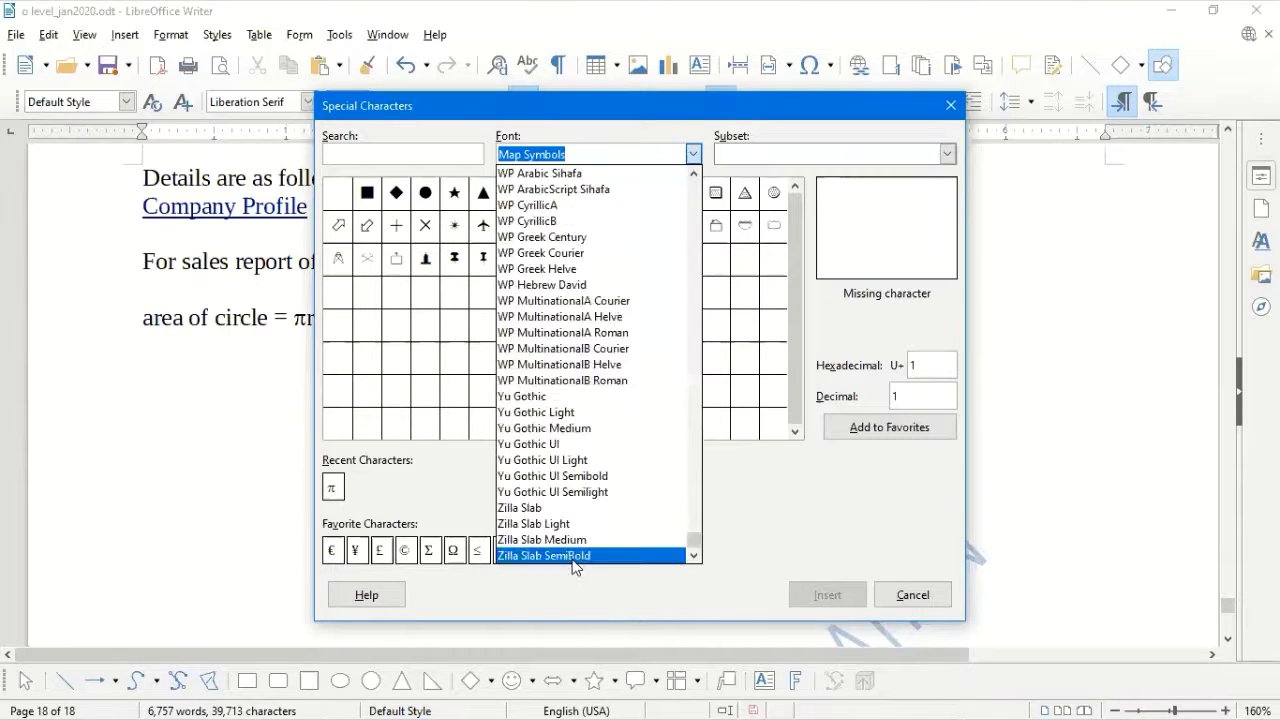
pyautogui.click(531, 541)
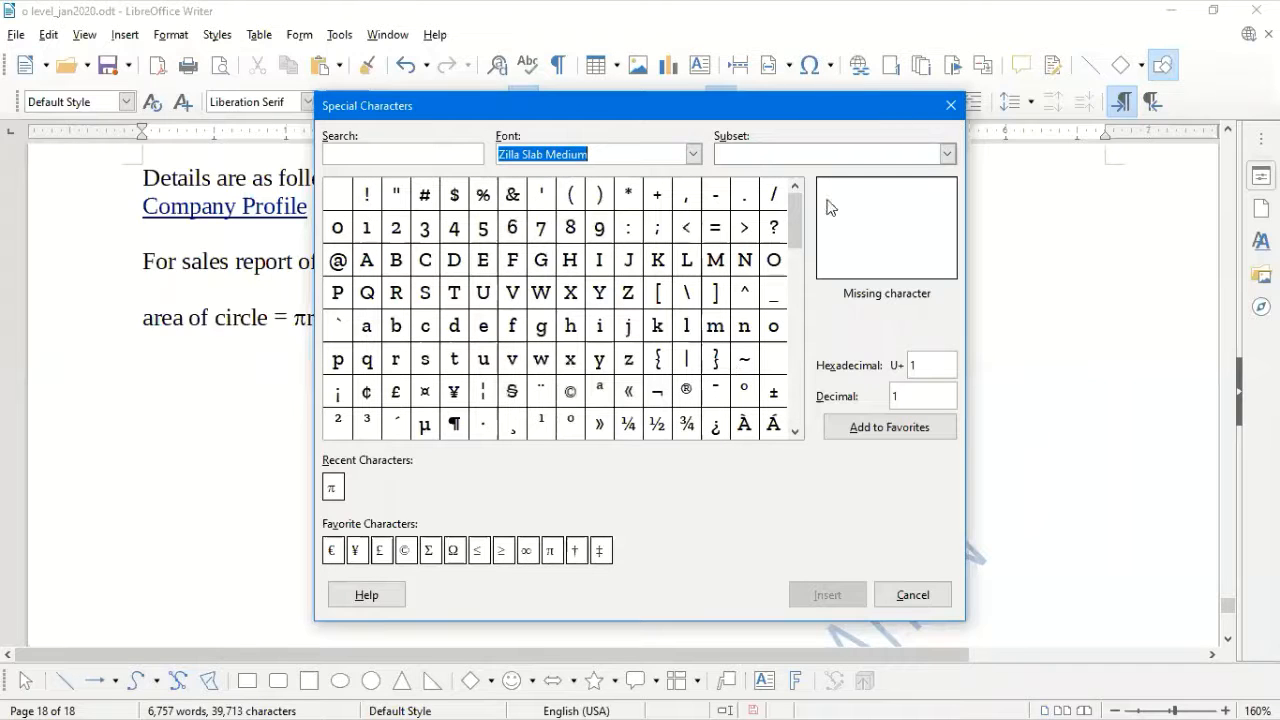
pyautogui.click(795, 394)
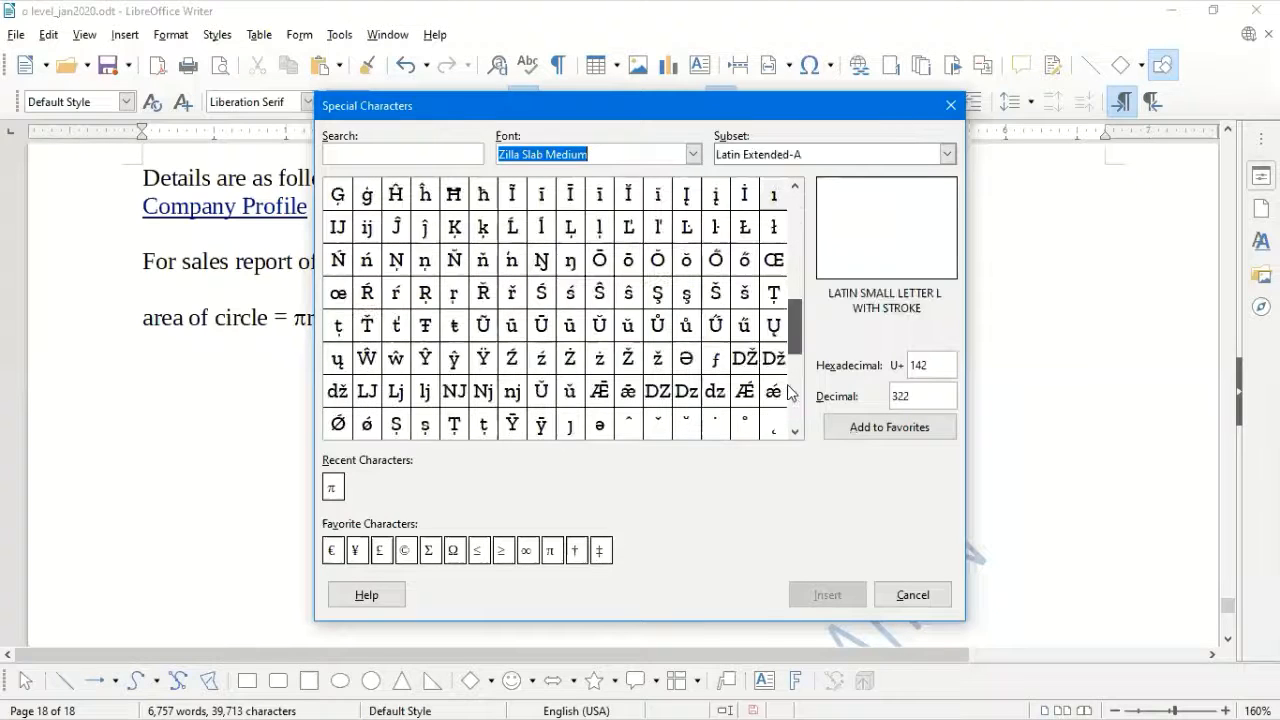
pyautogui.scroll(-5, 660, 196)
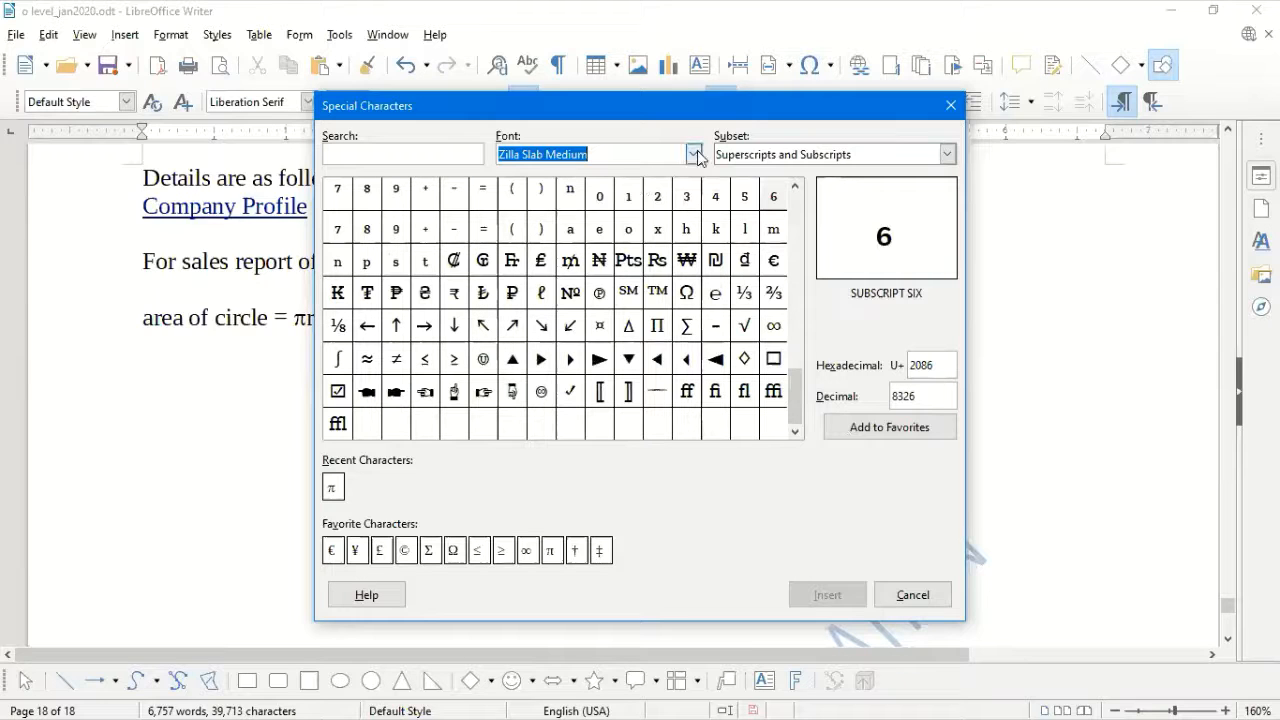
pyautogui.click(692, 154)
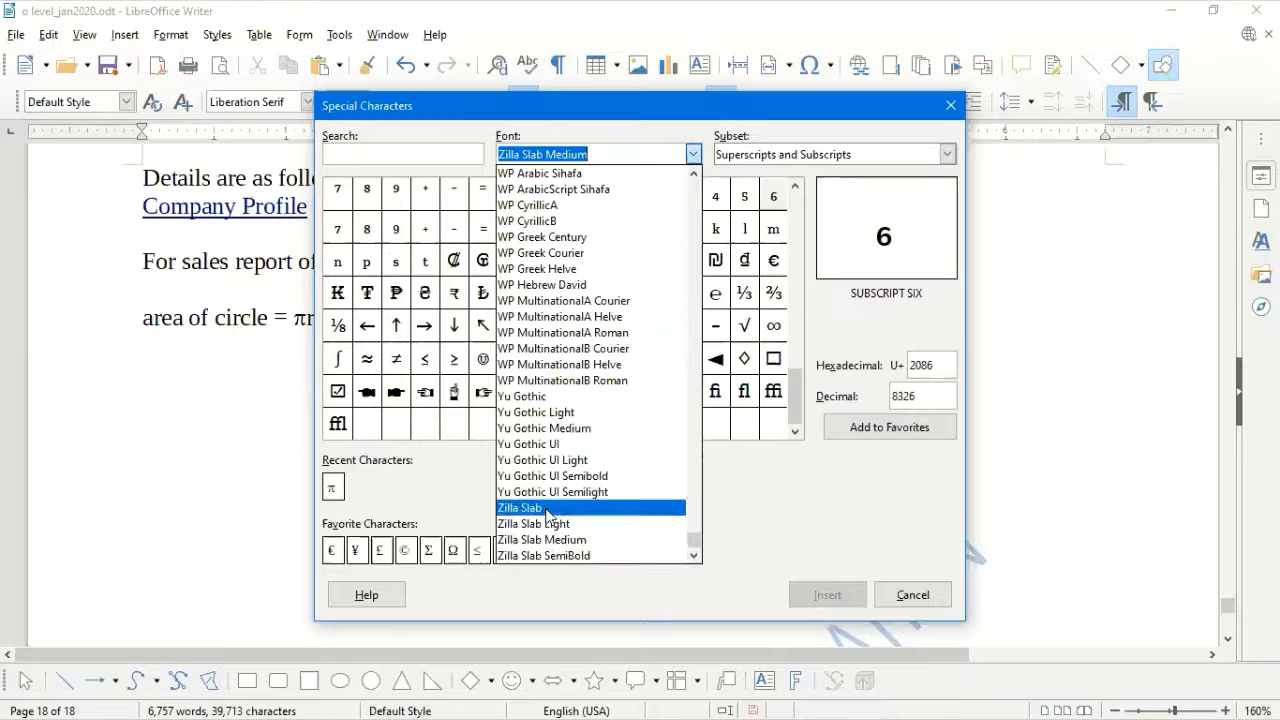
pyautogui.click(560, 241)
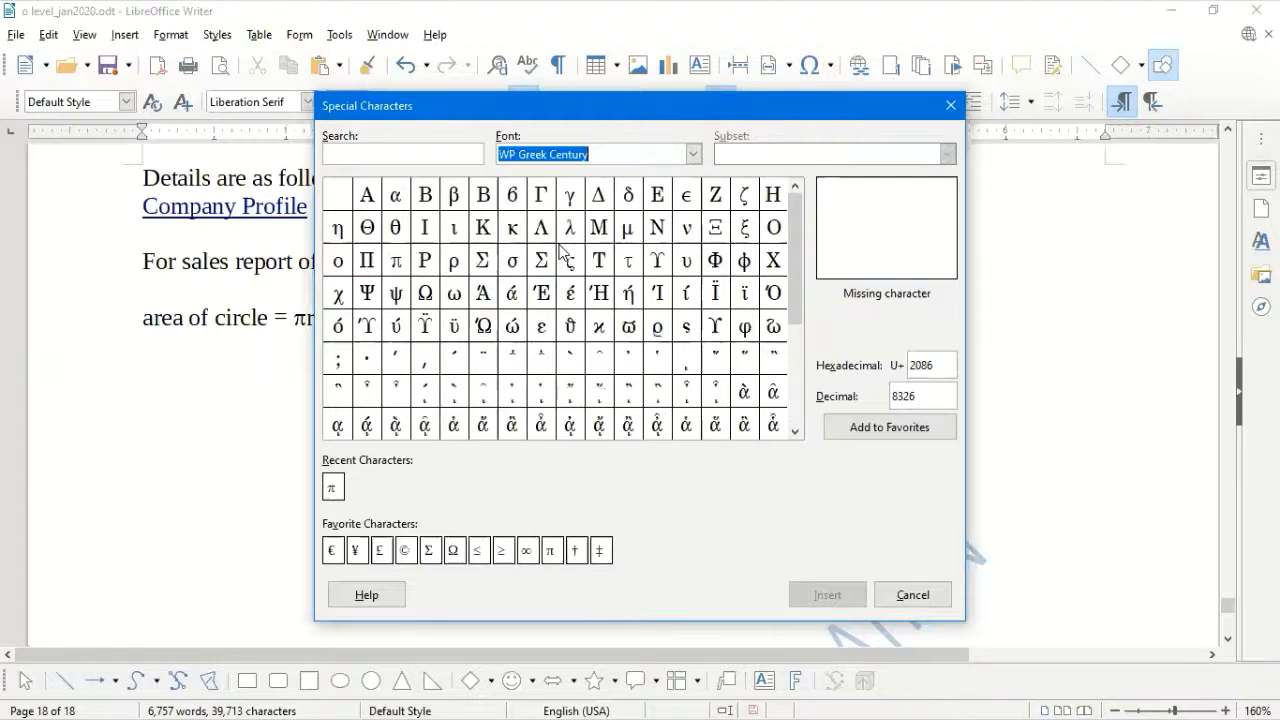
pyautogui.scroll(-2, 565, 257)
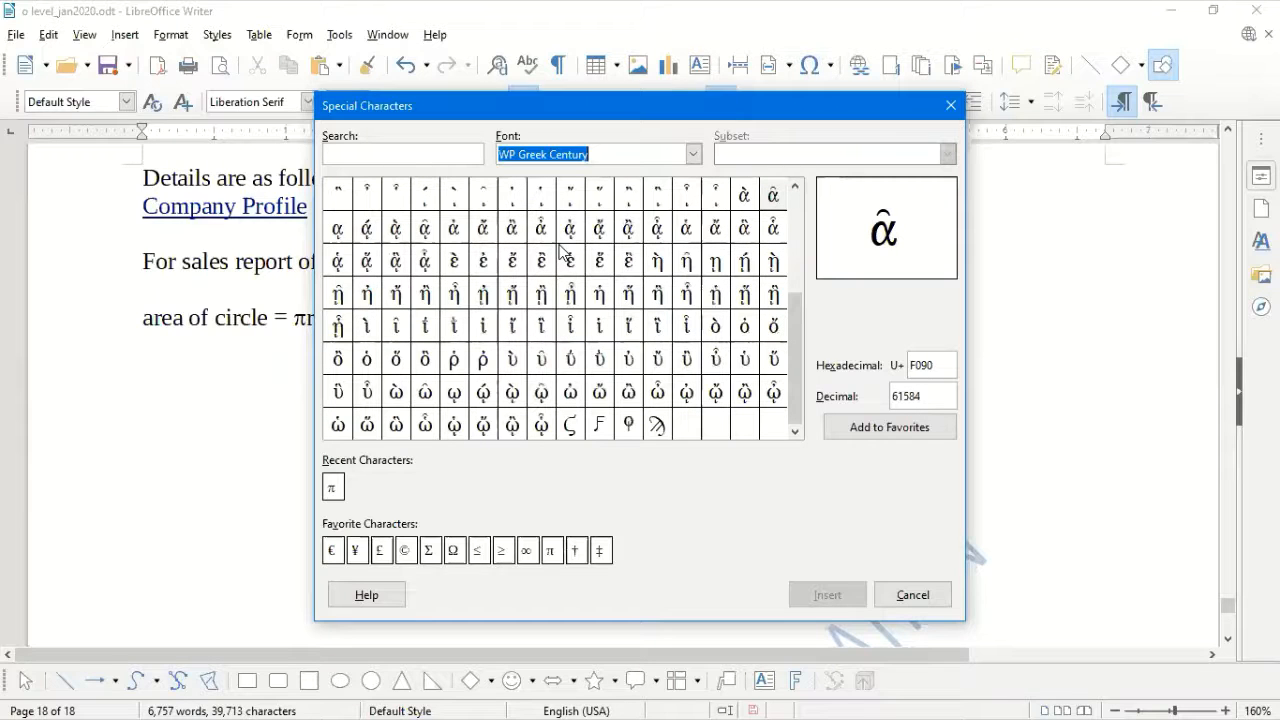
pyautogui.scroll(2, 595, 202)
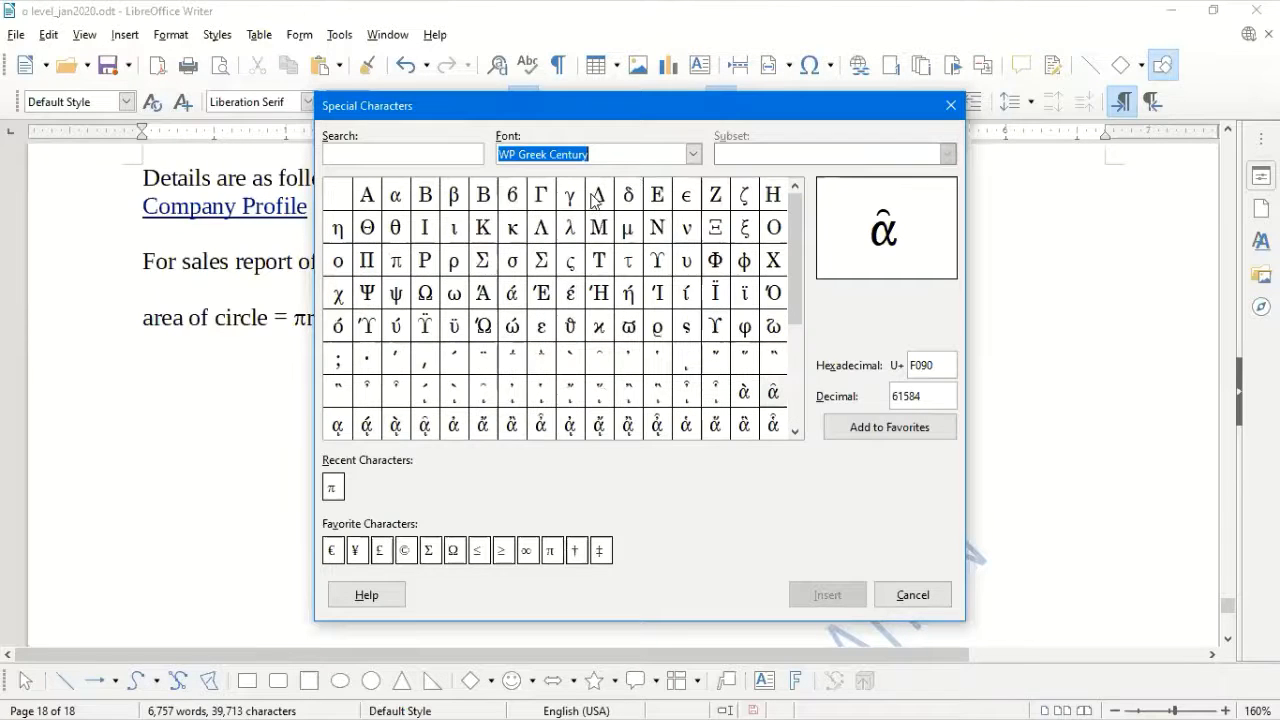
# Switch the font to Wingdings and insert the Windows-logo symbol.
pyautogui.click(693, 155)
pyautogui.scroll(4, 522, 322)
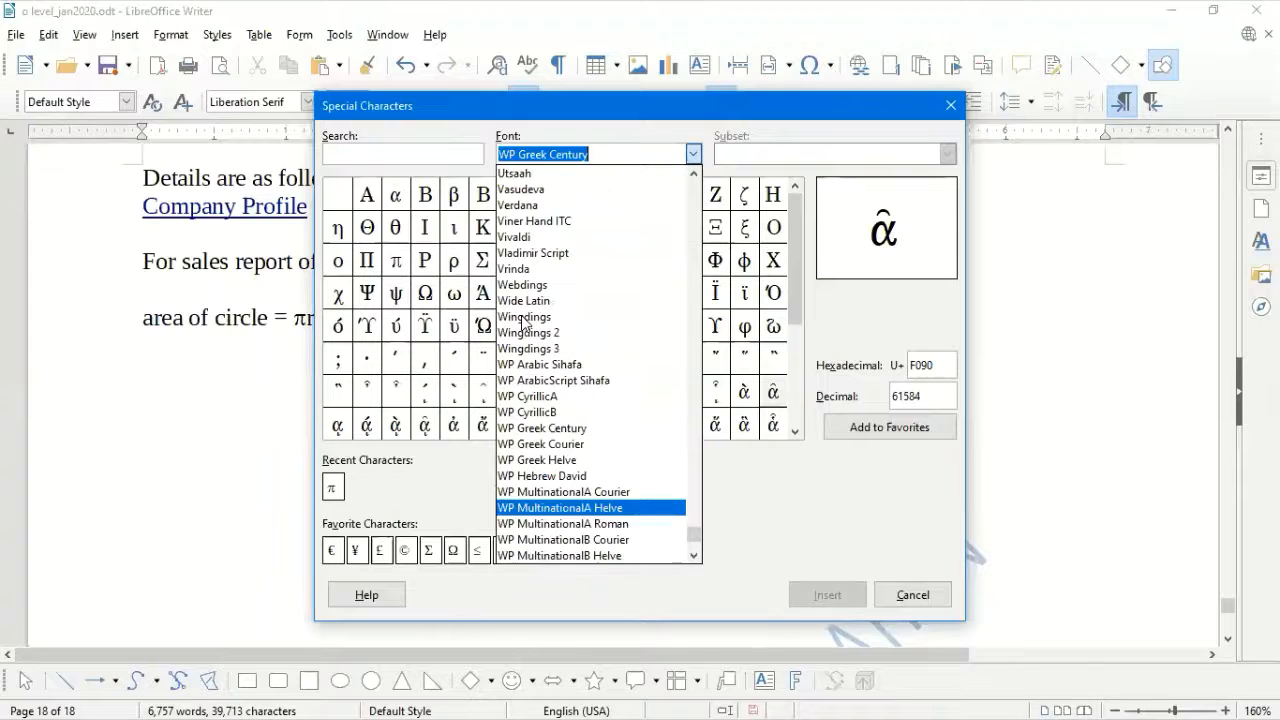
pyautogui.scroll(3, 522, 322)
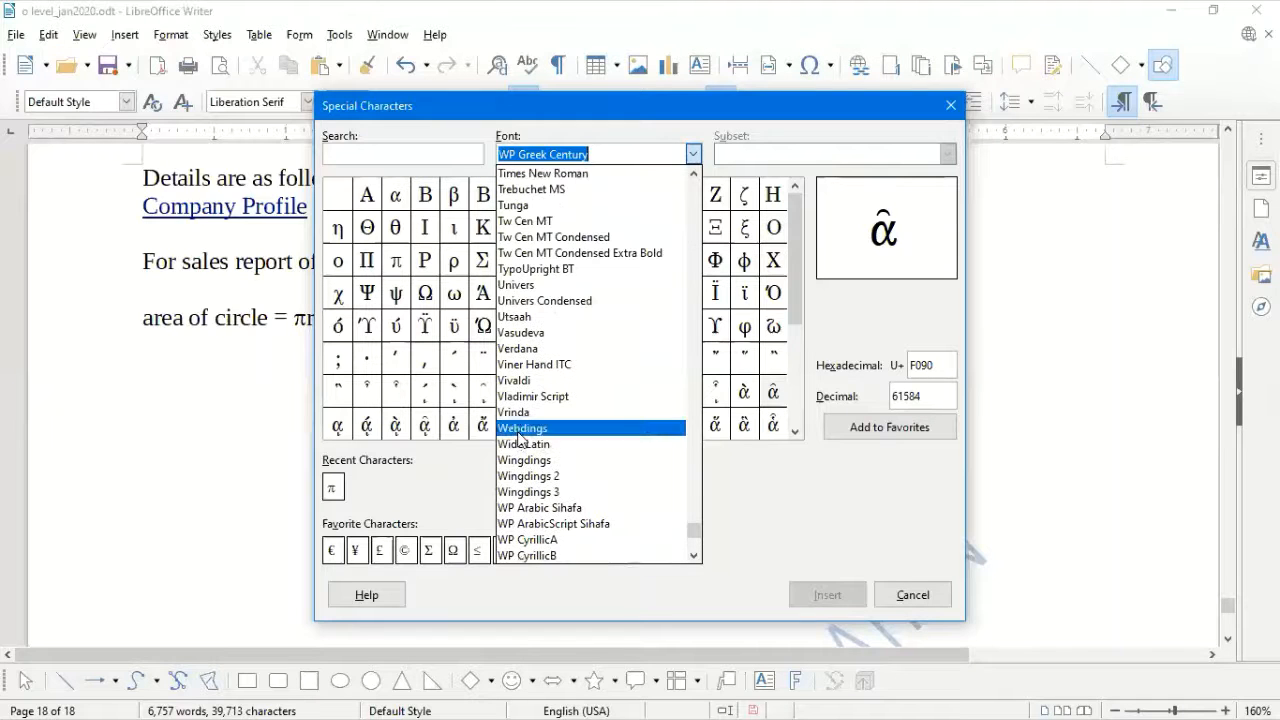
pyautogui.click(528, 462)
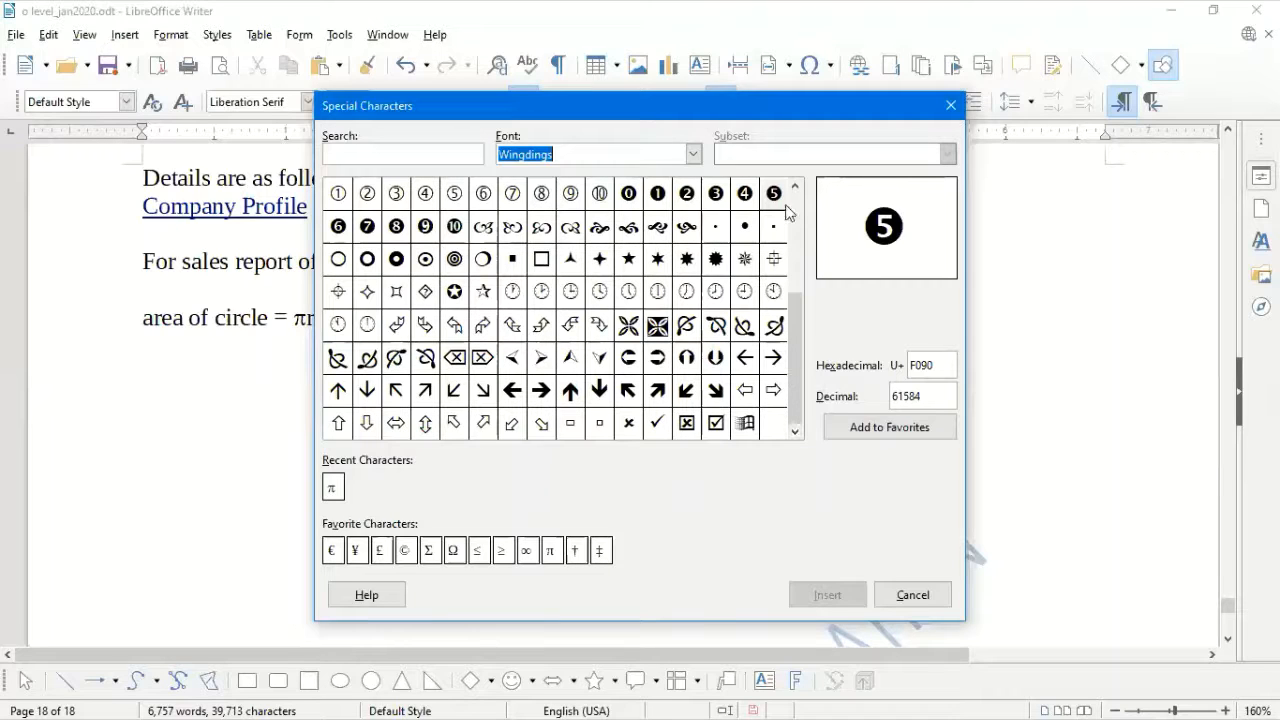
pyautogui.click(745, 425)
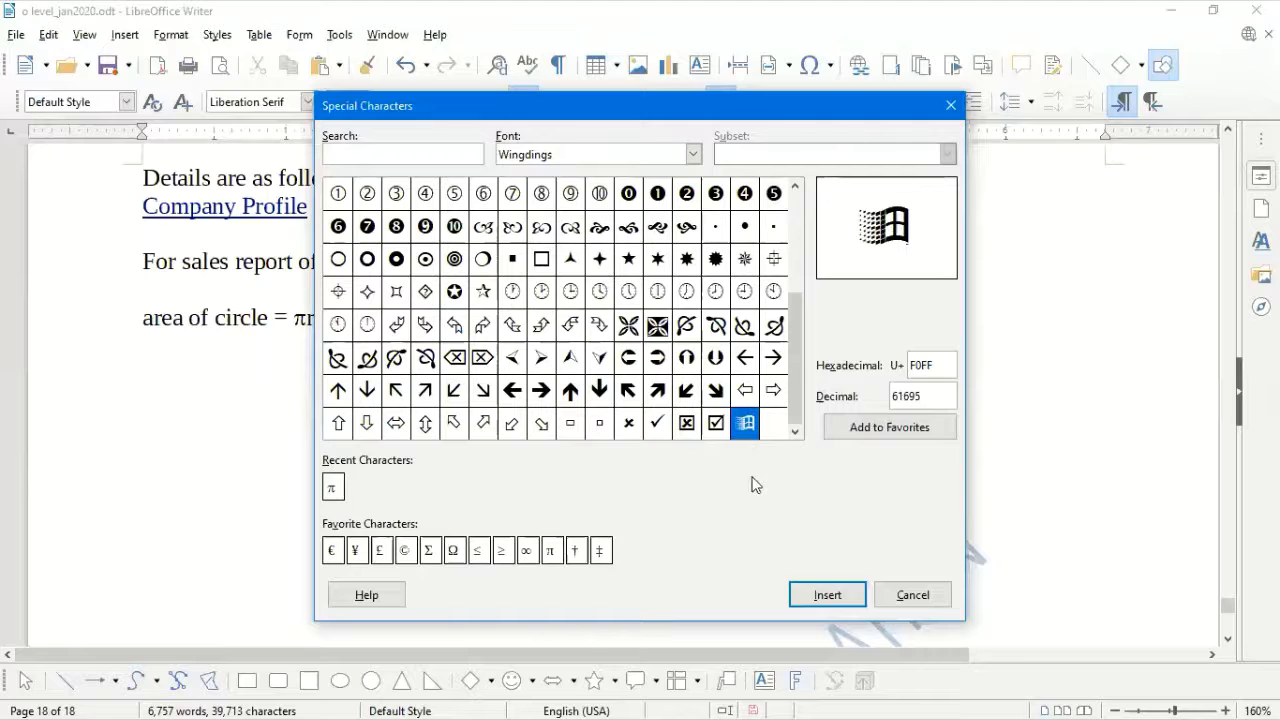
pyautogui.click(814, 598)
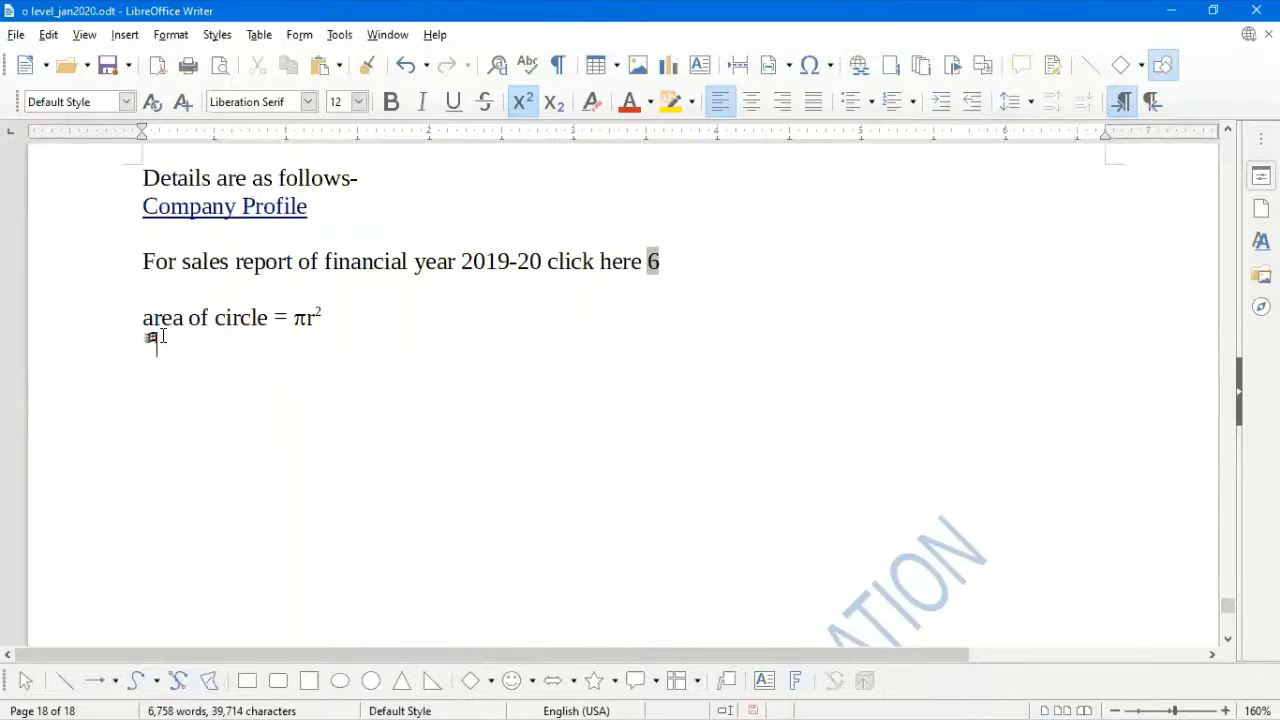
# Make the Wingdings symbol 80 pt, bold and underlined.
pyautogui.hotkey('shift', 'Left')
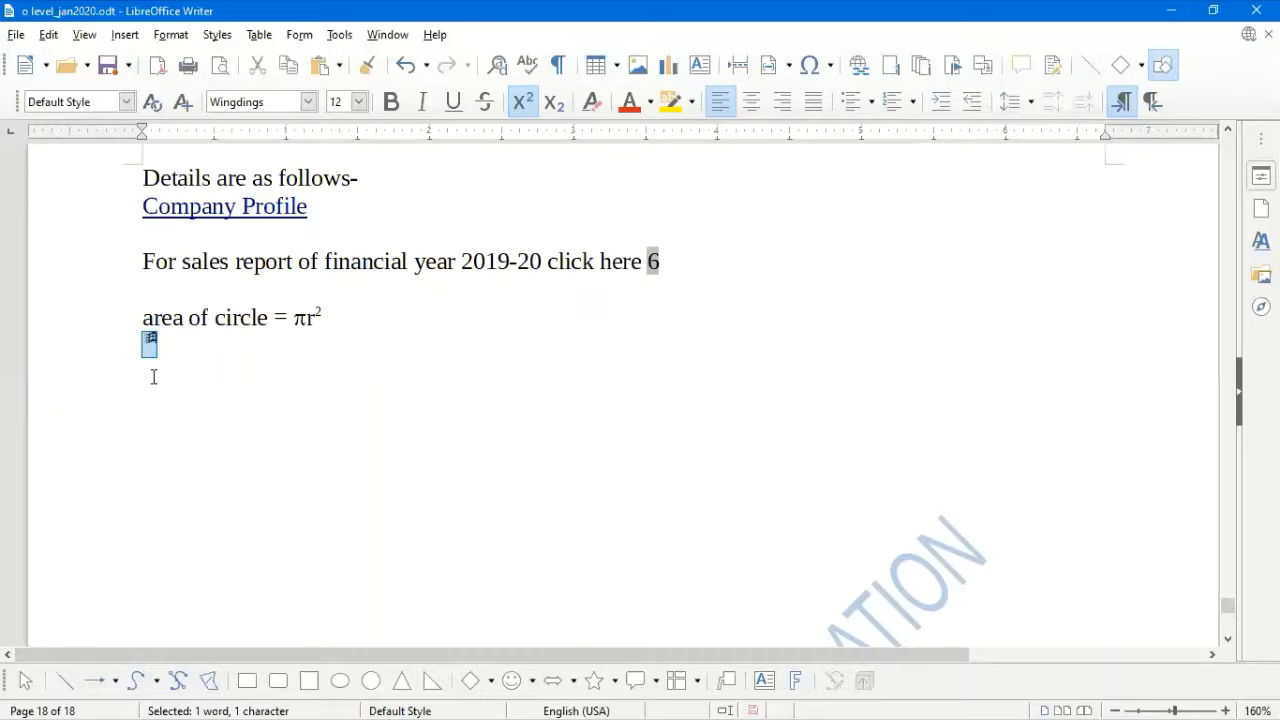
pyautogui.click(358, 101)
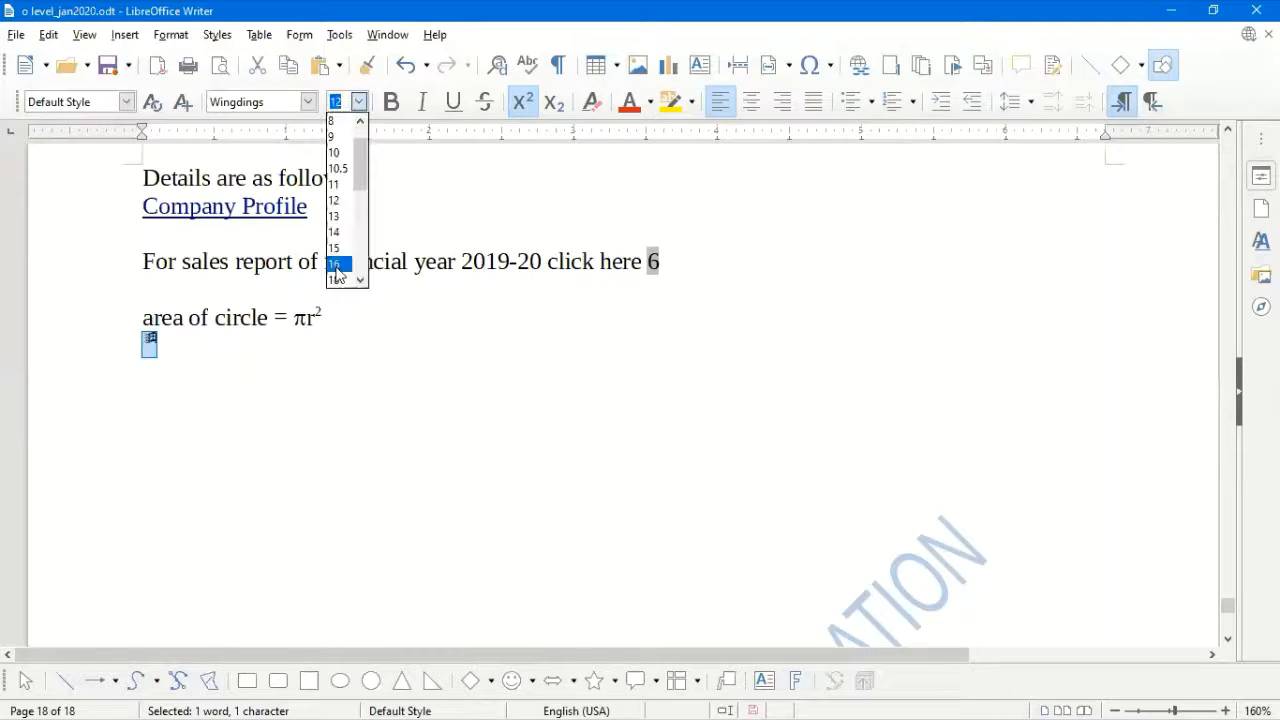
pyautogui.click(361, 281)
pyautogui.click(361, 281)
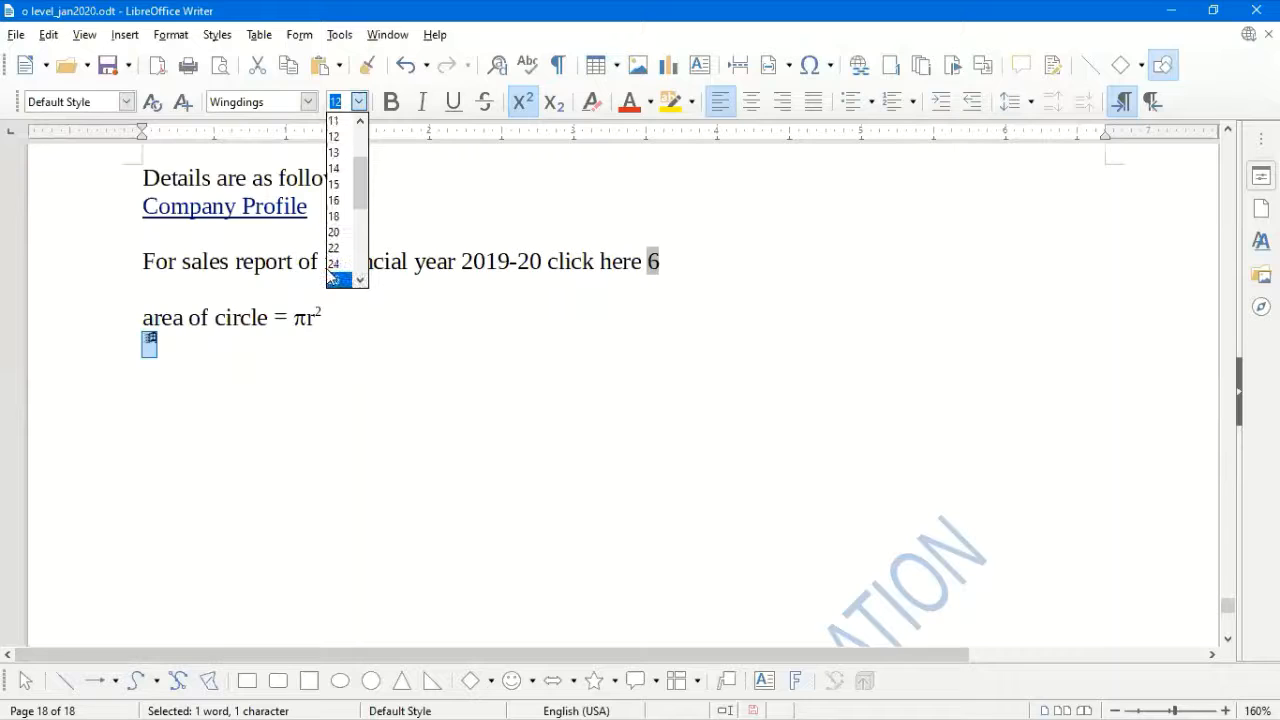
pyautogui.click(332, 263)
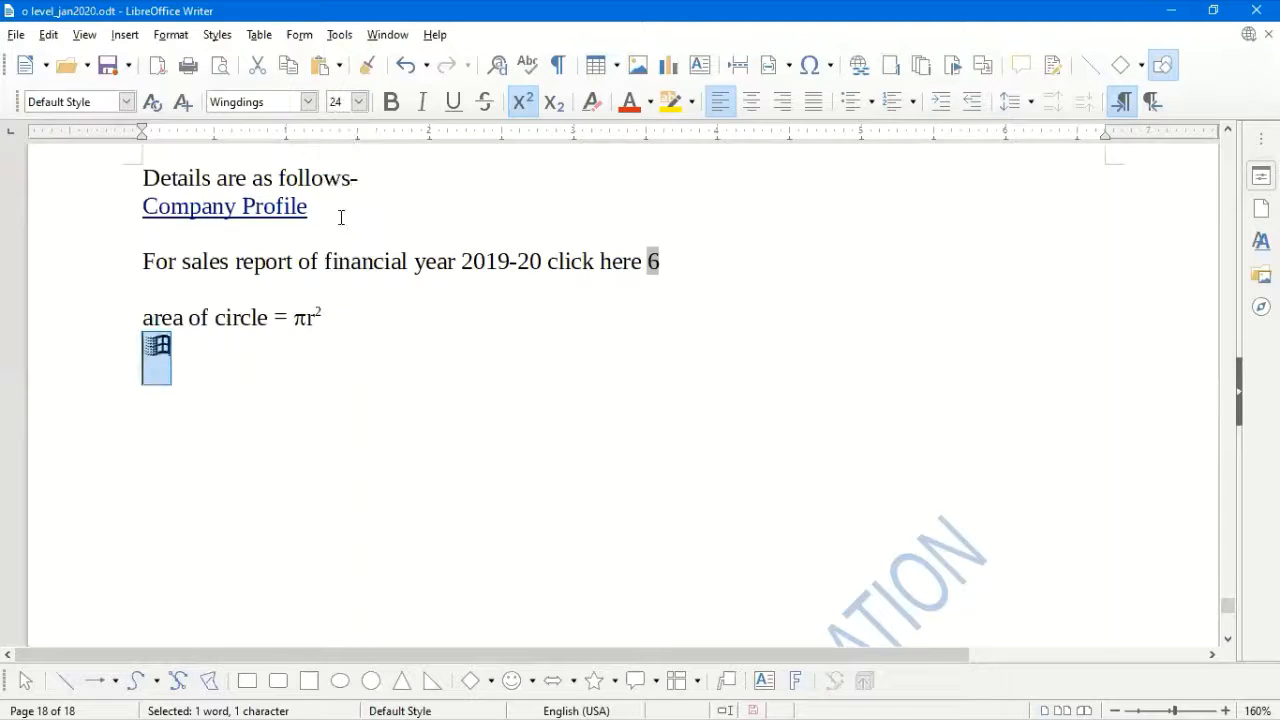
pyautogui.click(358, 101)
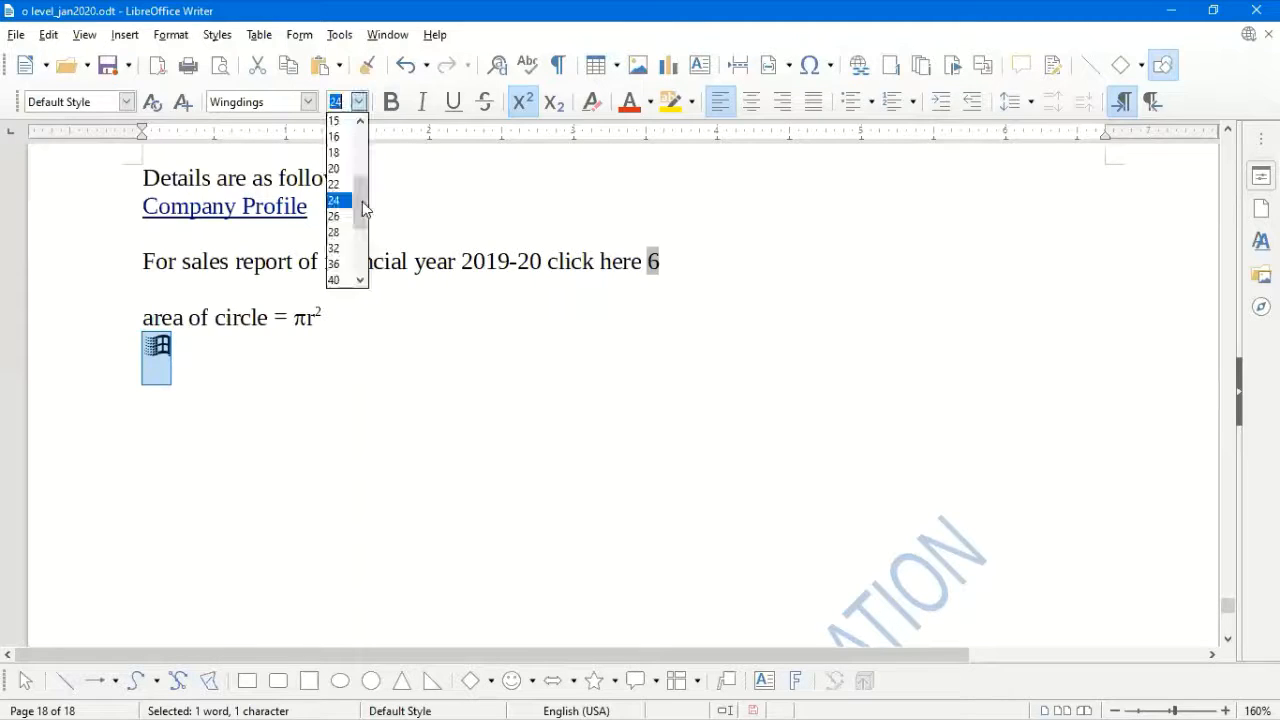
pyautogui.scroll(-3, 362, 206)
pyautogui.click(334, 248)
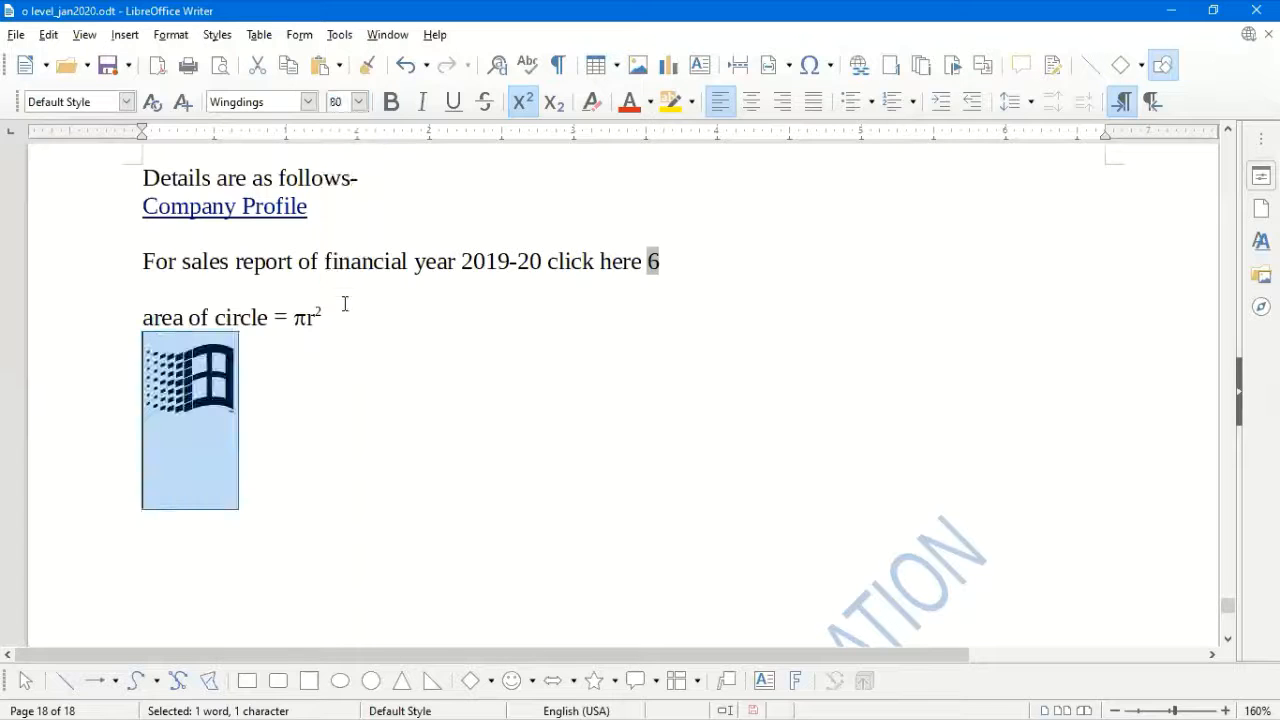
pyautogui.click(393, 103)
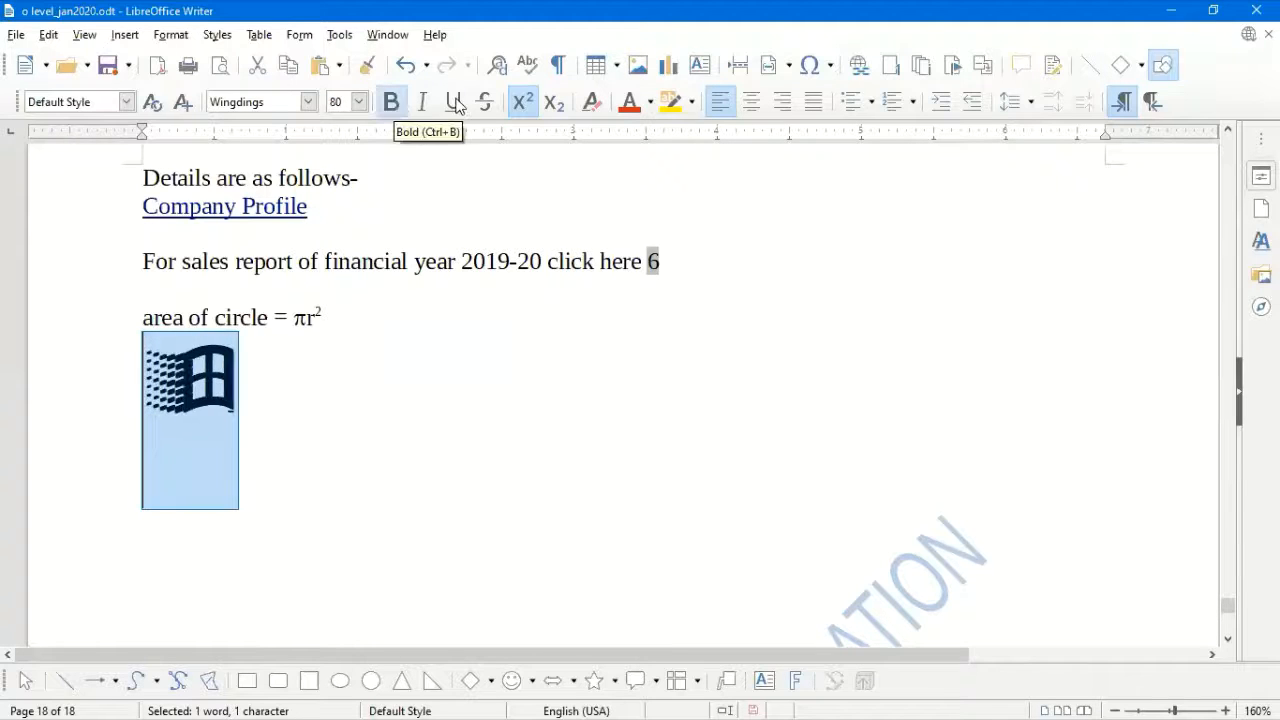
pyautogui.click(423, 106)
pyautogui.click(445, 108)
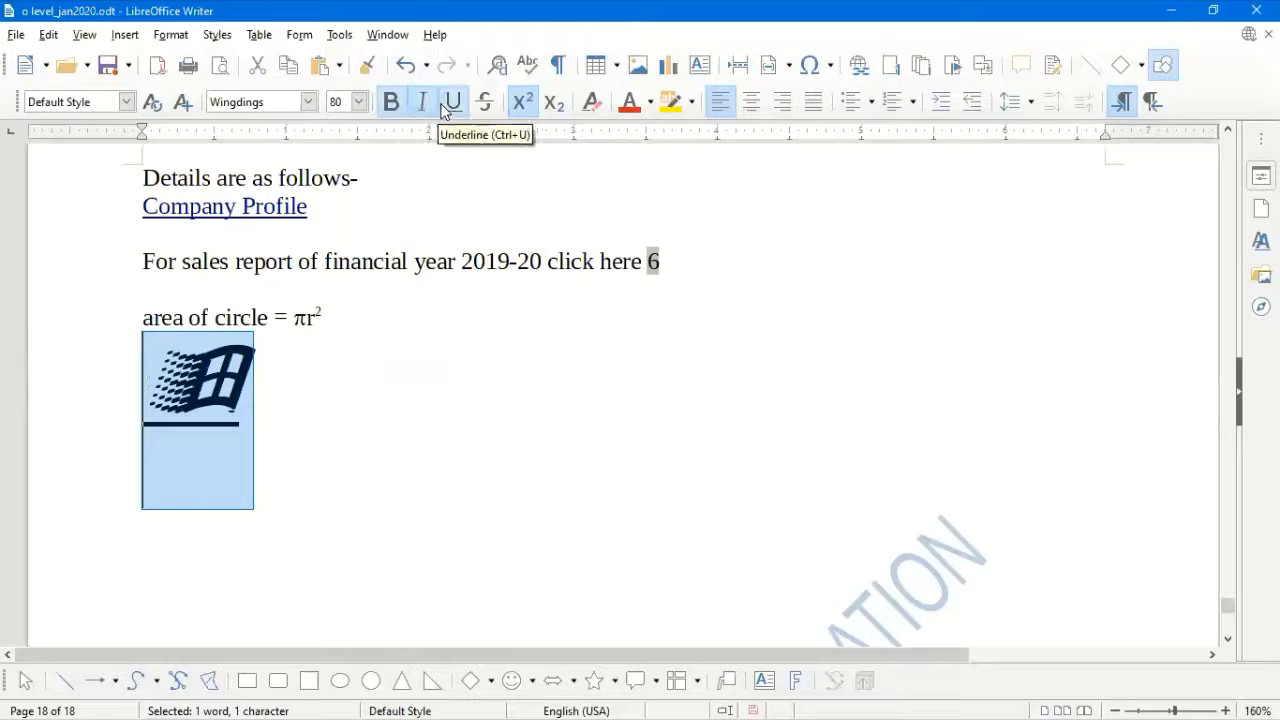
pyautogui.click(421, 106)
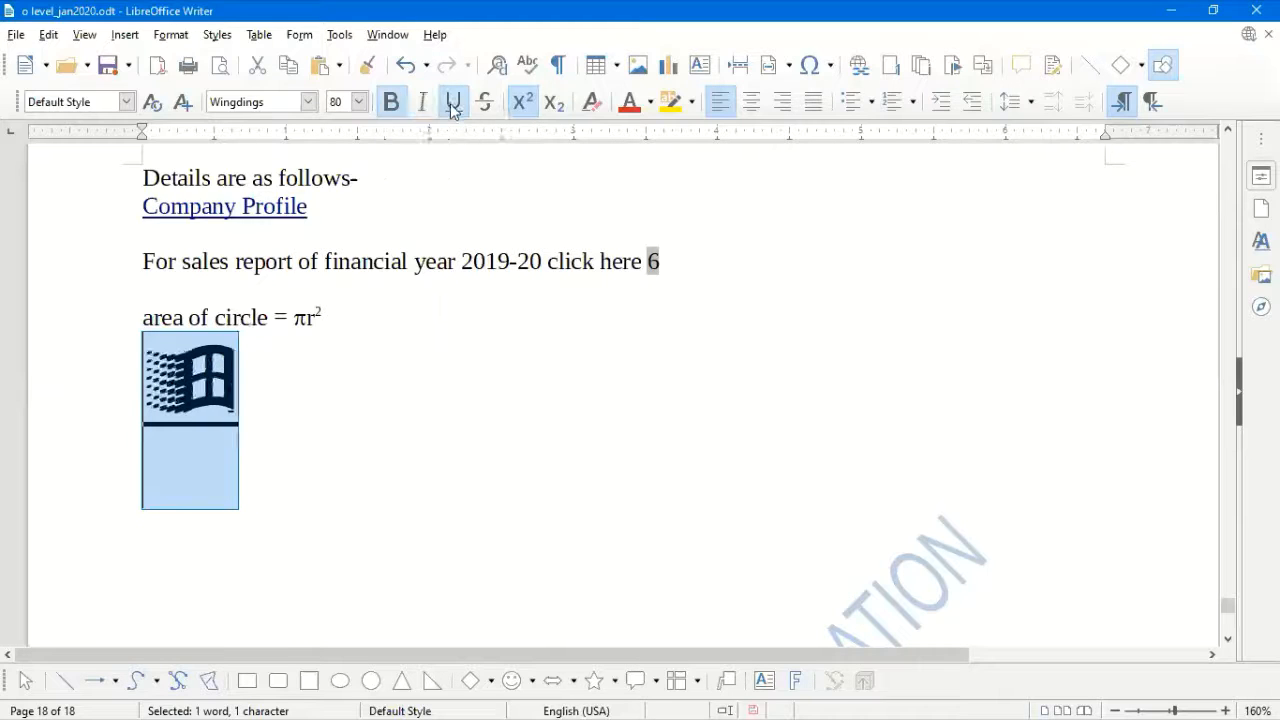
# Colour the symbol Light Purple 1, centre it, and add a new paragraph after it.
pyautogui.click(649, 103)
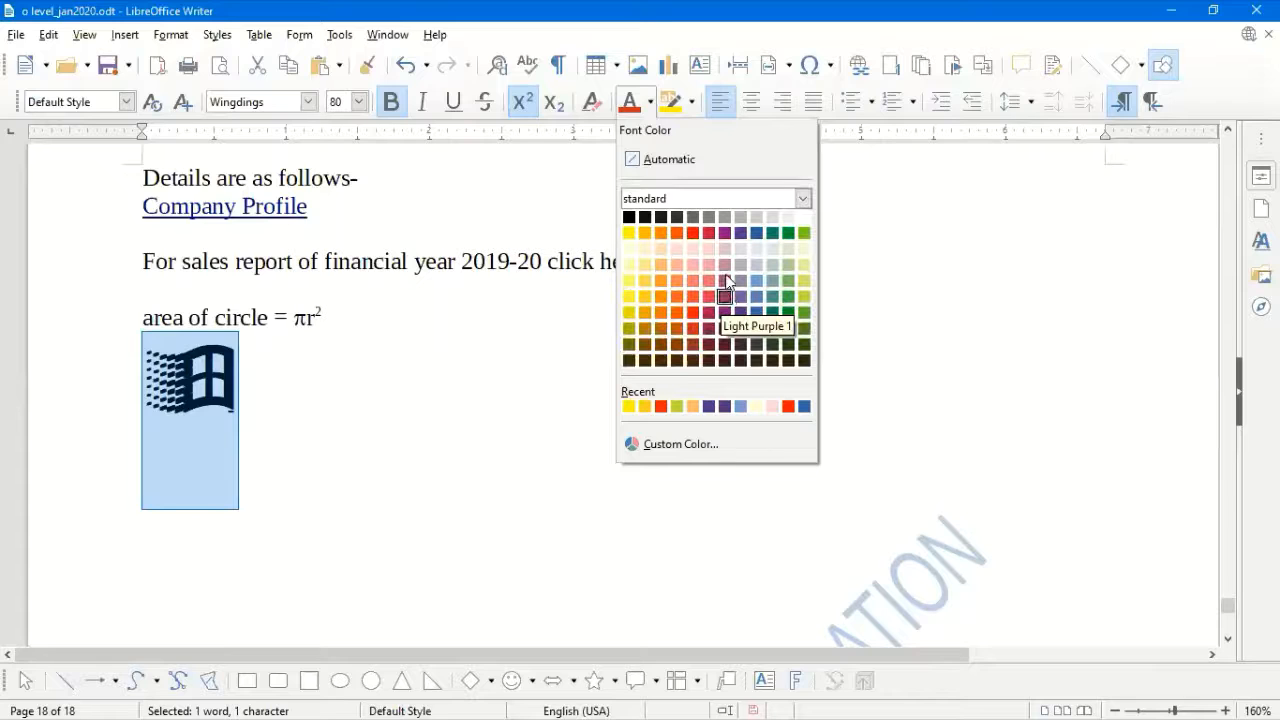
pyautogui.click(725, 296)
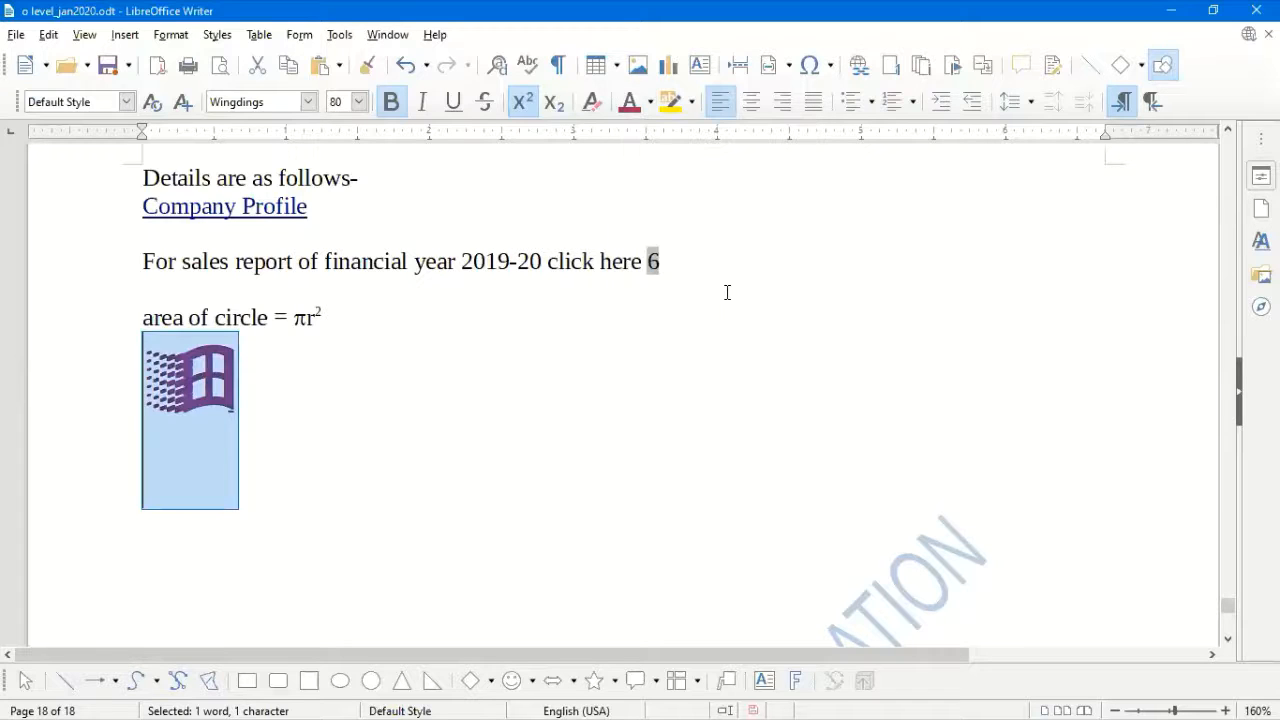
pyautogui.click(540, 378)
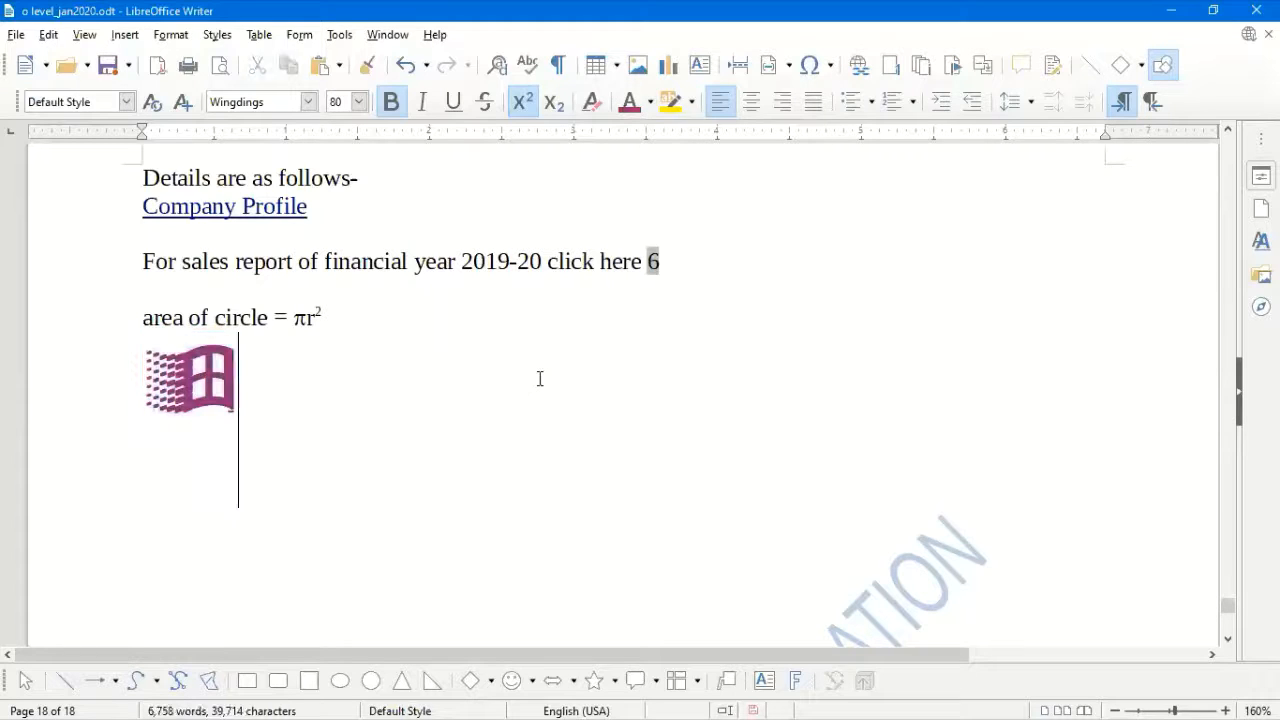
pyautogui.hotkey('ctrl', 'e')
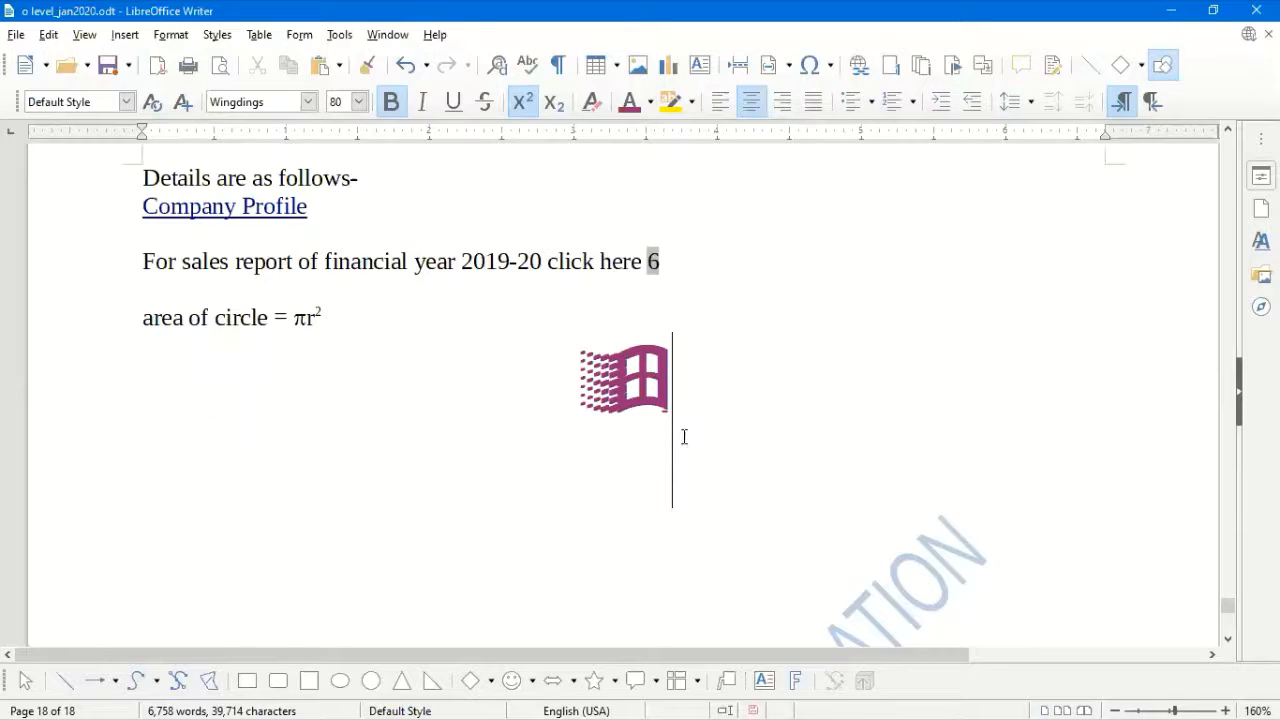
pyautogui.press('Return')
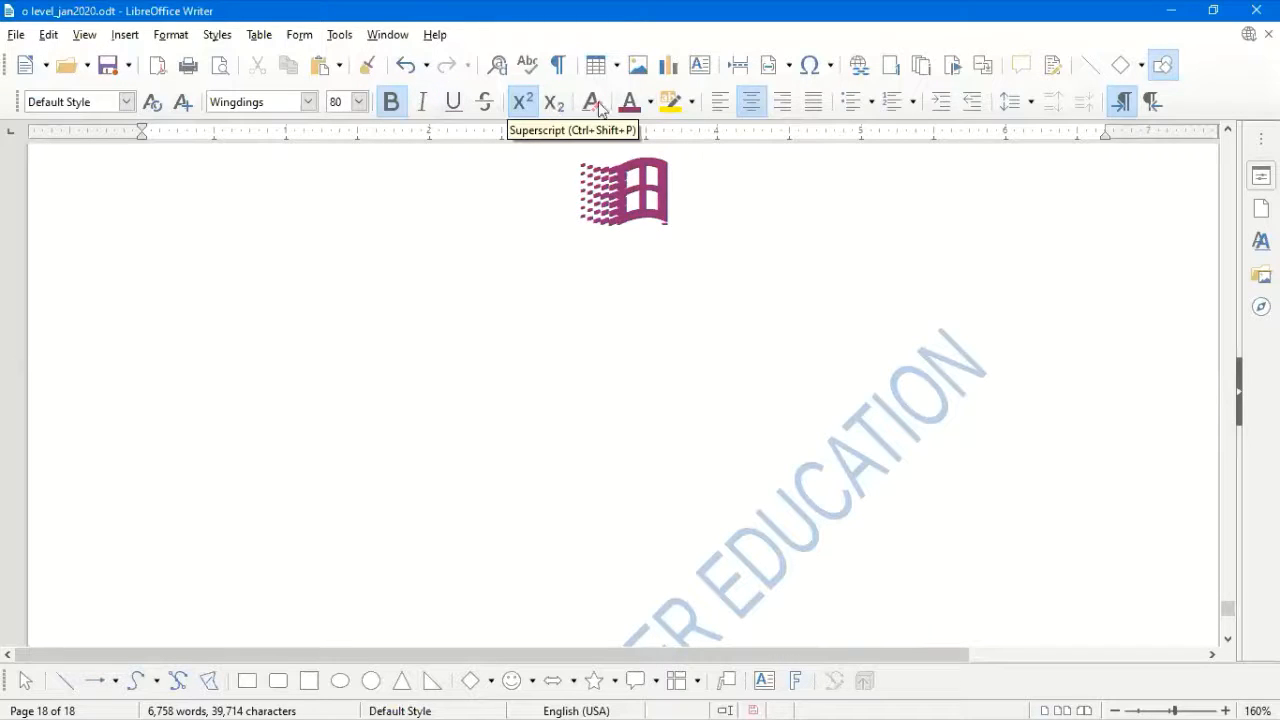
# Clear the new line's formatting with Ctrl+M and insert a Horizontal Line below the symbol.
pyautogui.hotkey('ctrl', 'm')
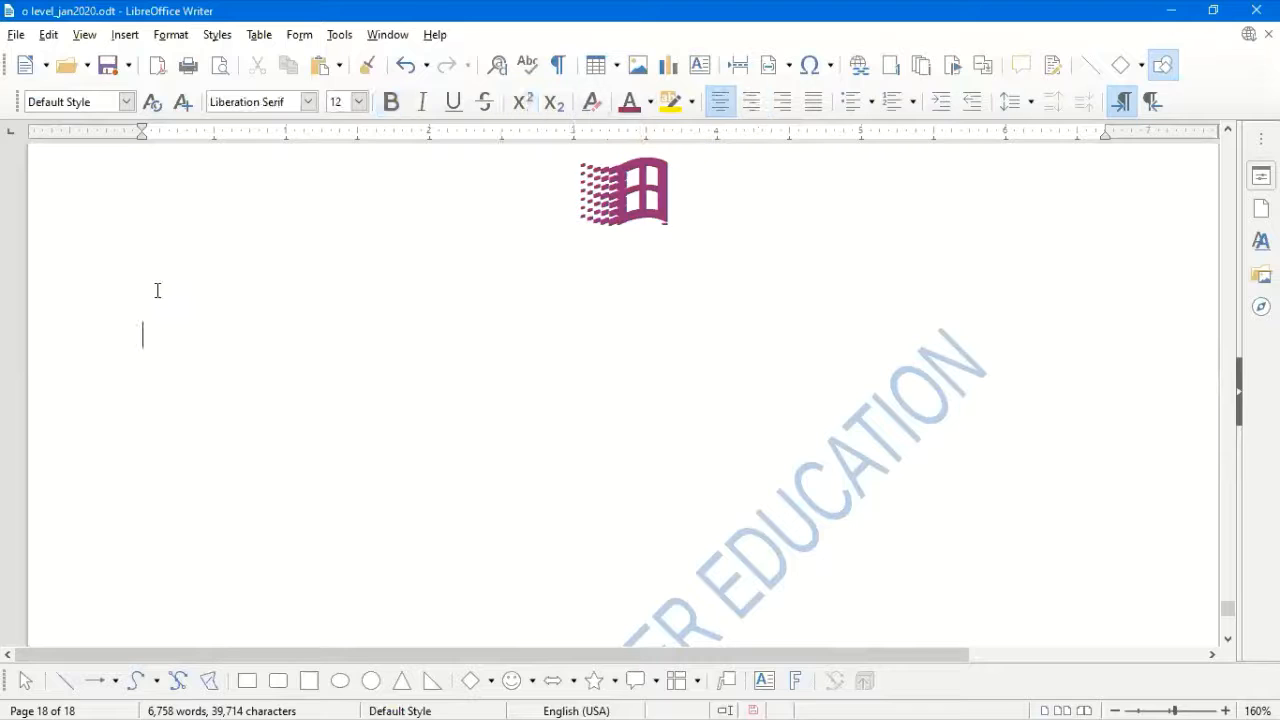
pyautogui.scroll(1, 140, 45)
pyautogui.click(125, 35)
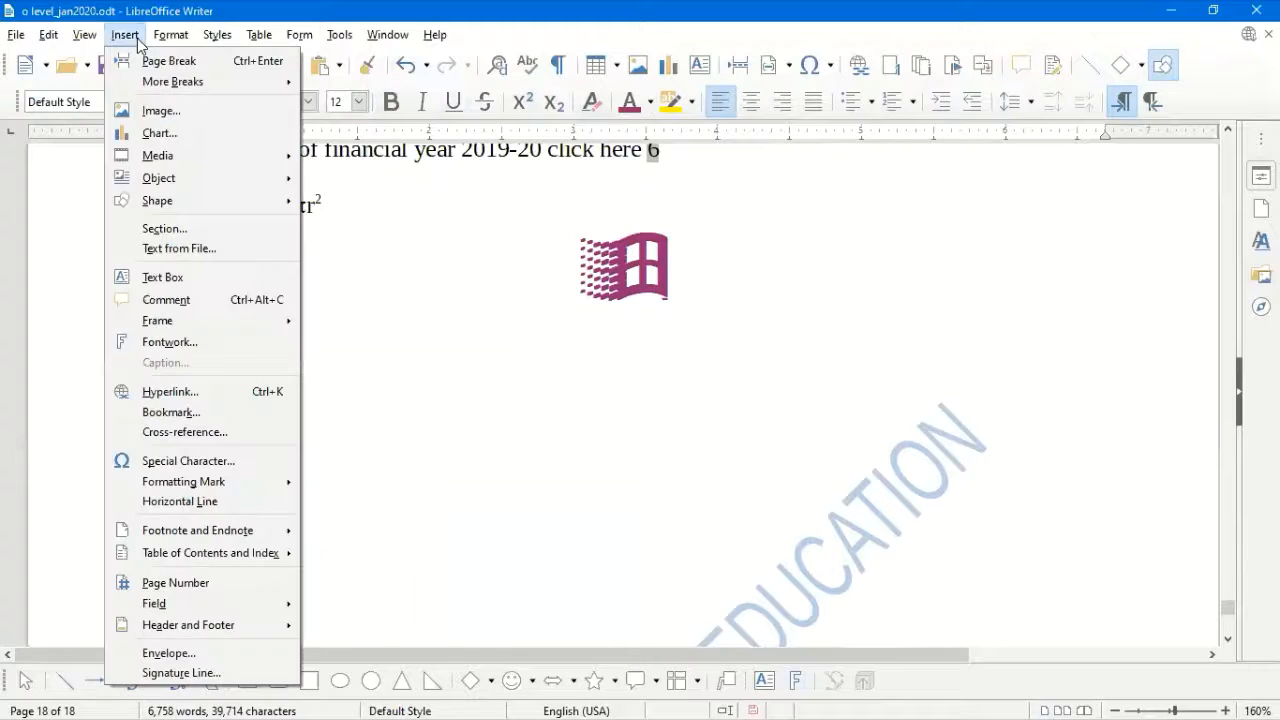
pyautogui.click(193, 505)
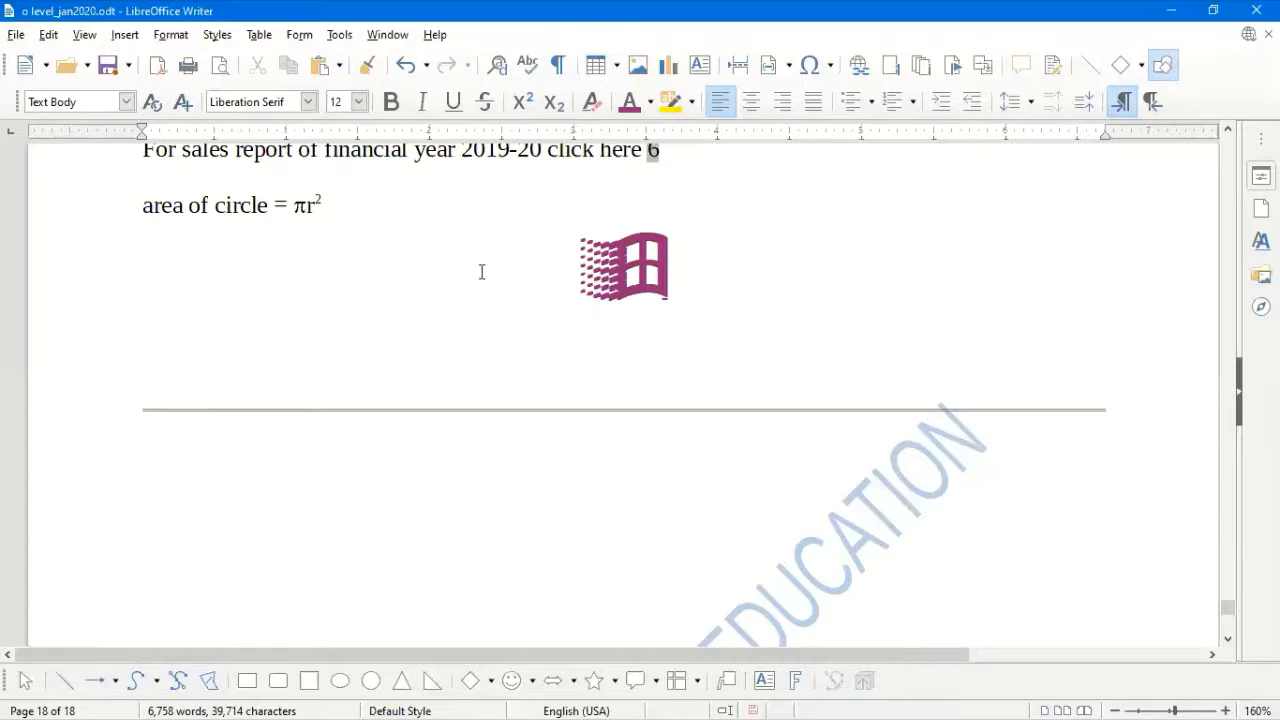
# Draw a straight line across the page below the horizontal line.
pyautogui.click(125, 35)
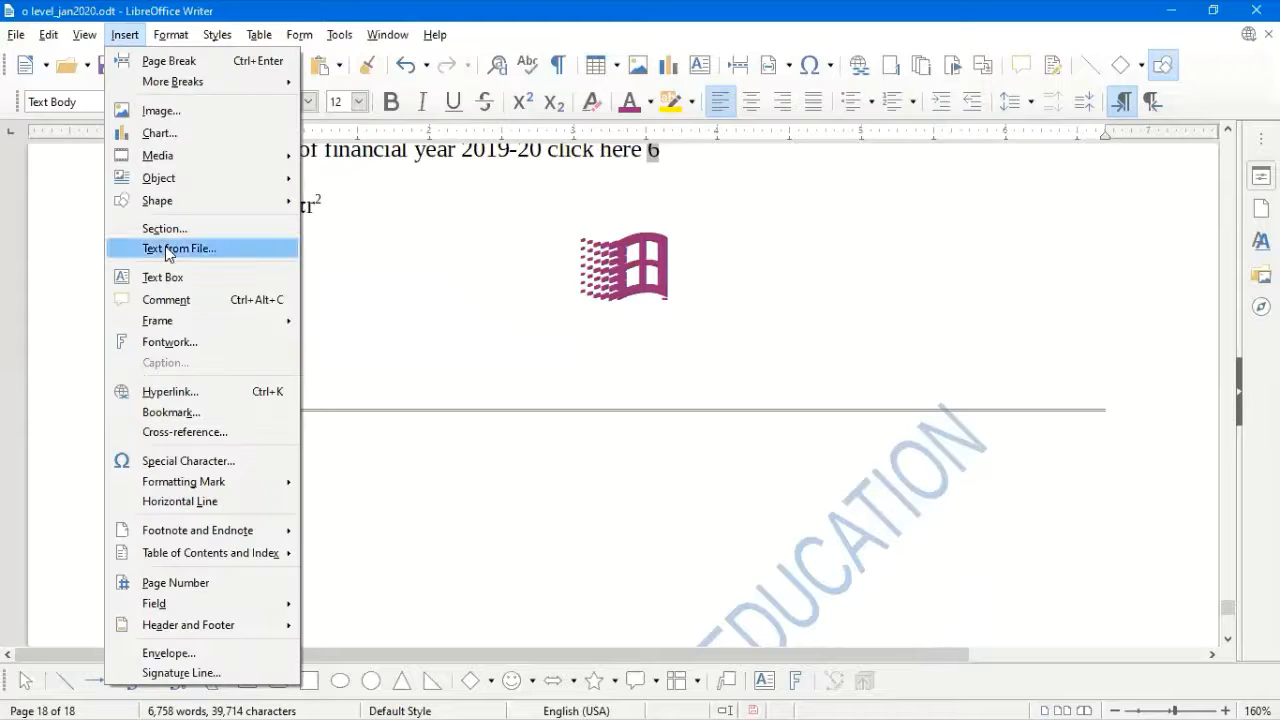
pyautogui.moveTo(171, 205)
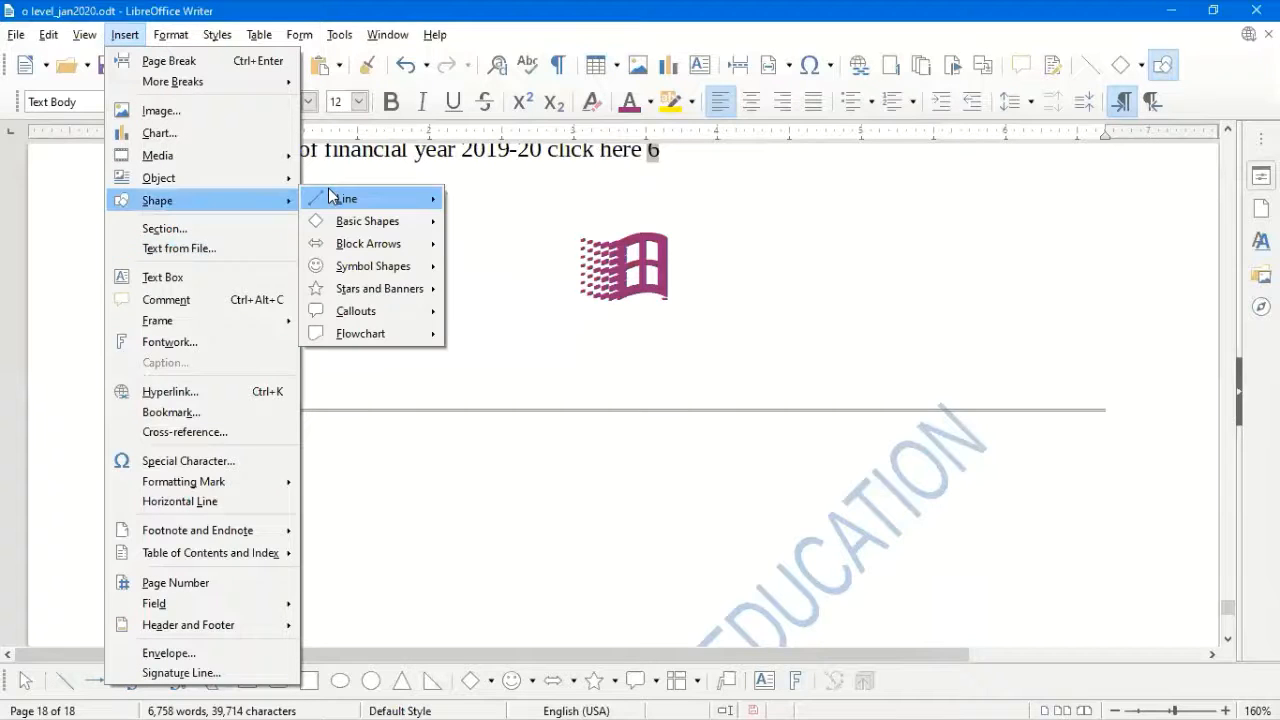
pyautogui.moveTo(330, 192)
pyautogui.click(480, 199)
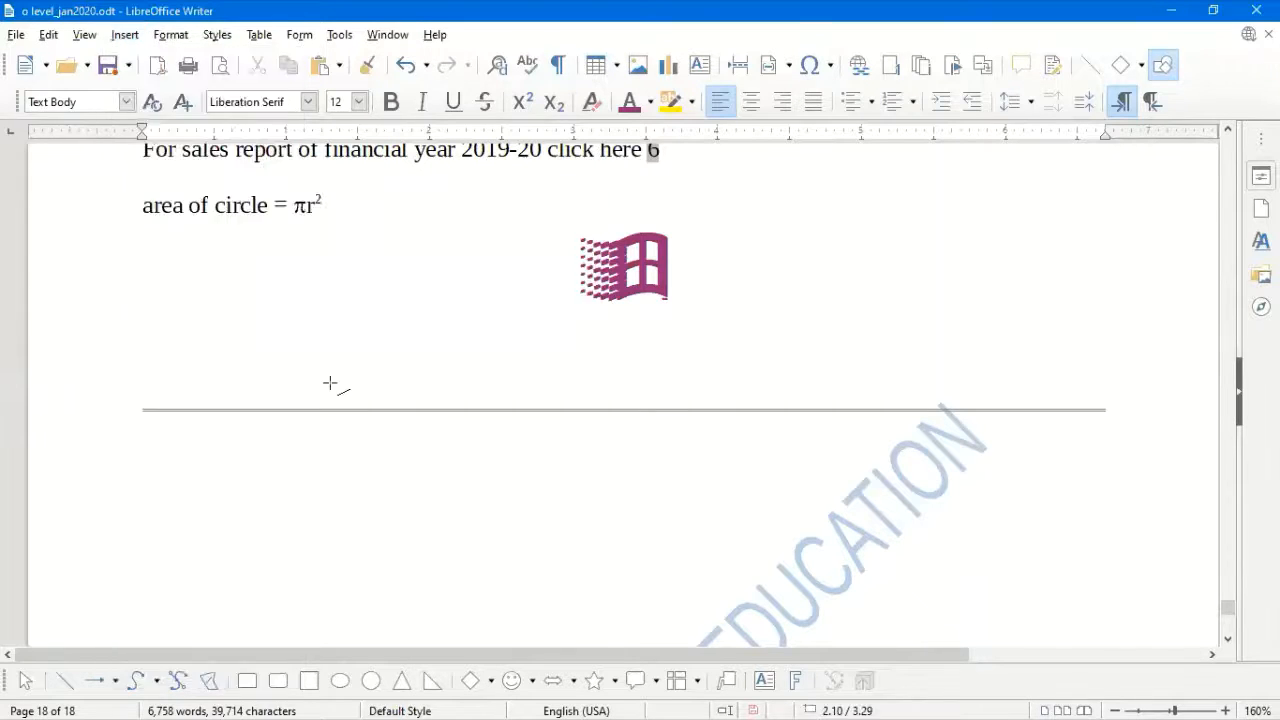
pyautogui.moveTo(139, 473); pyautogui.dragTo(1112, 494)
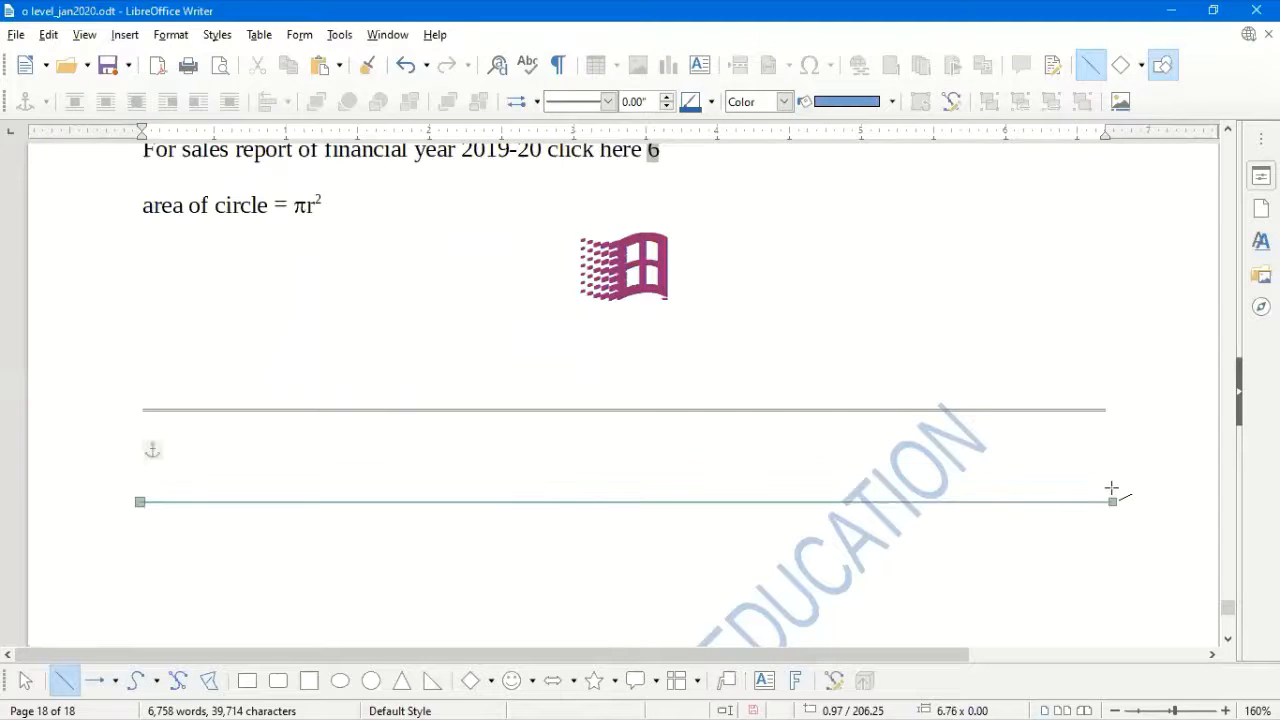
# Set the drawn line's style to 3 Dashes 3 Dots.
pyautogui.click(607, 103)
pyautogui.click(606, 154)
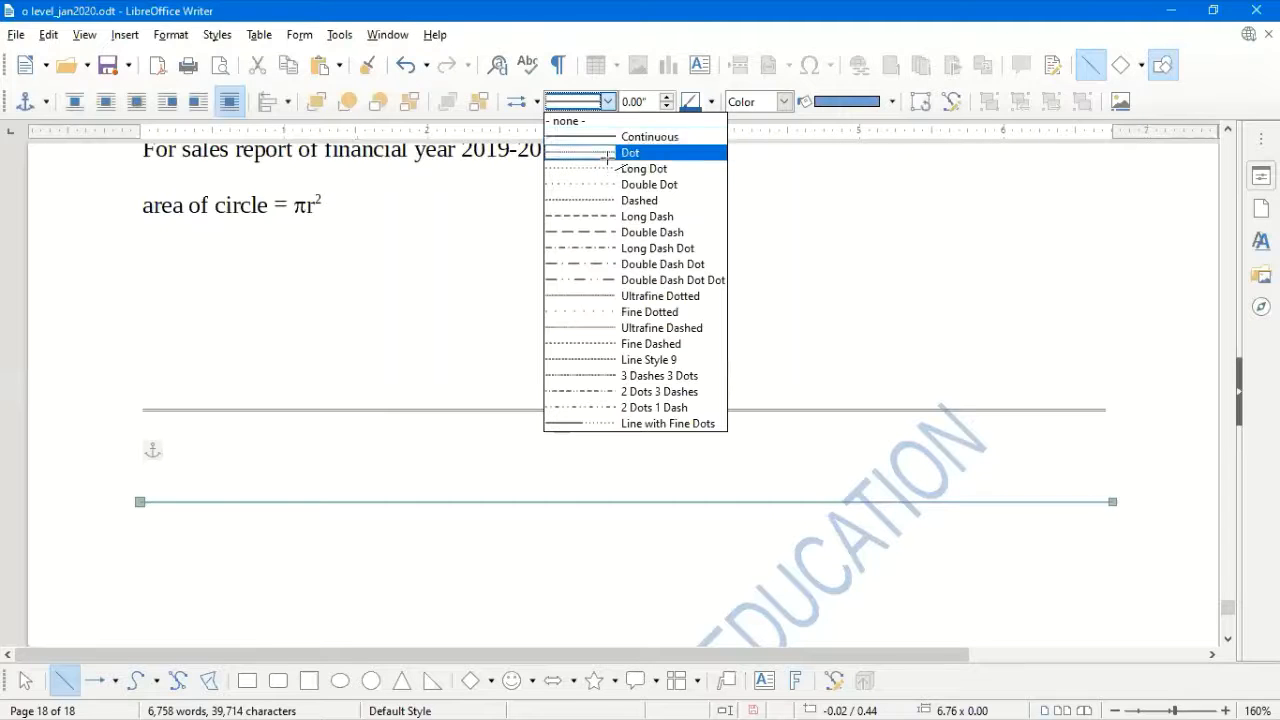
pyautogui.click(607, 101)
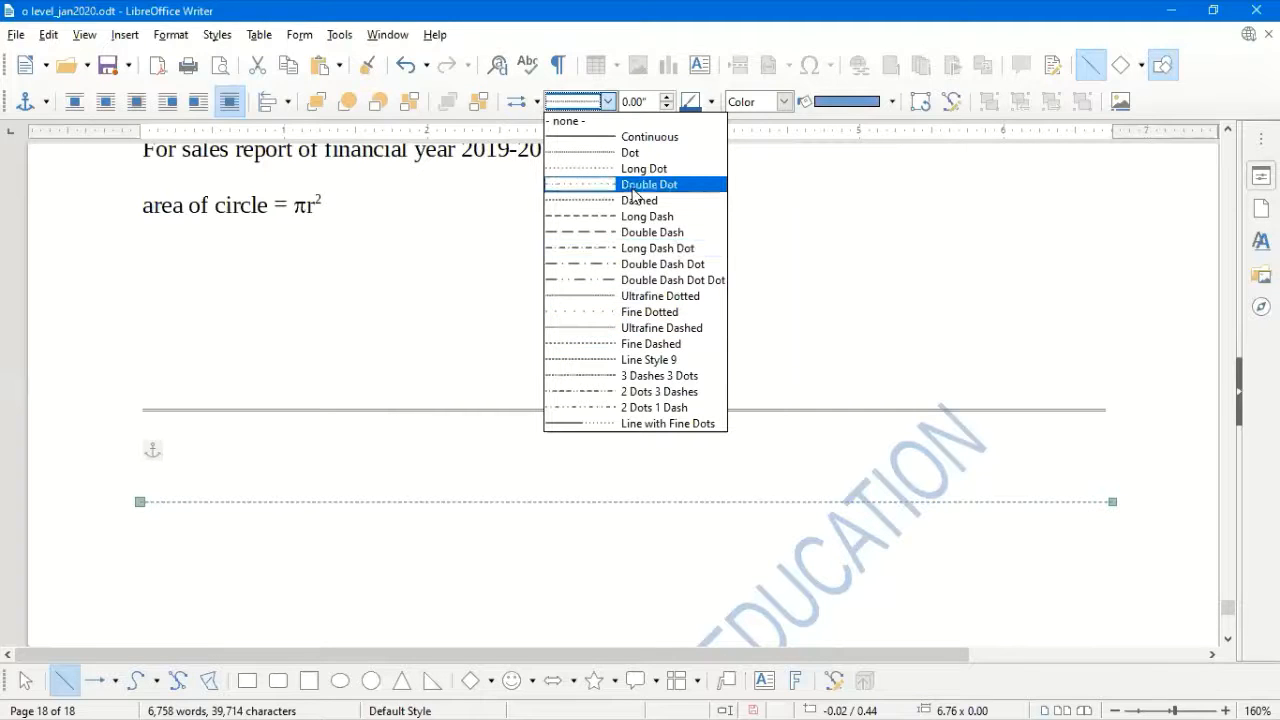
pyautogui.click(650, 370)
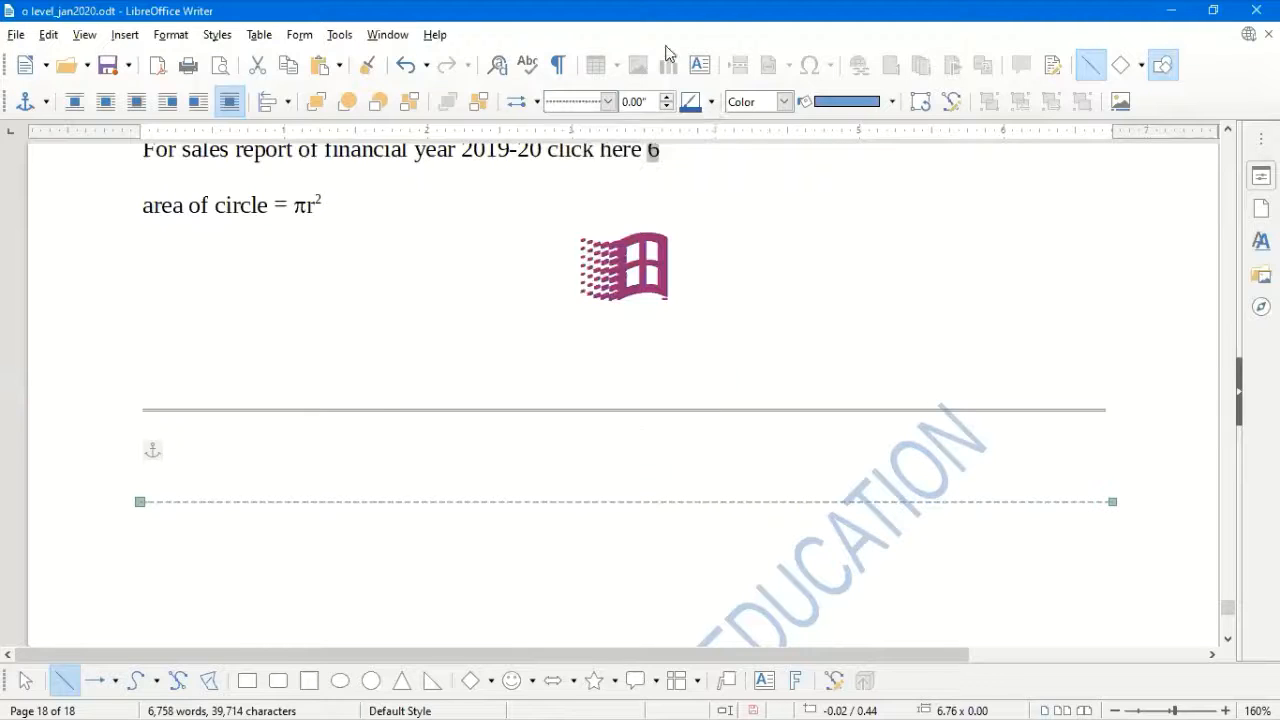
# Choose a blue line colour and draw a second thin line beneath the dashed one.
pyautogui.click(714, 105)
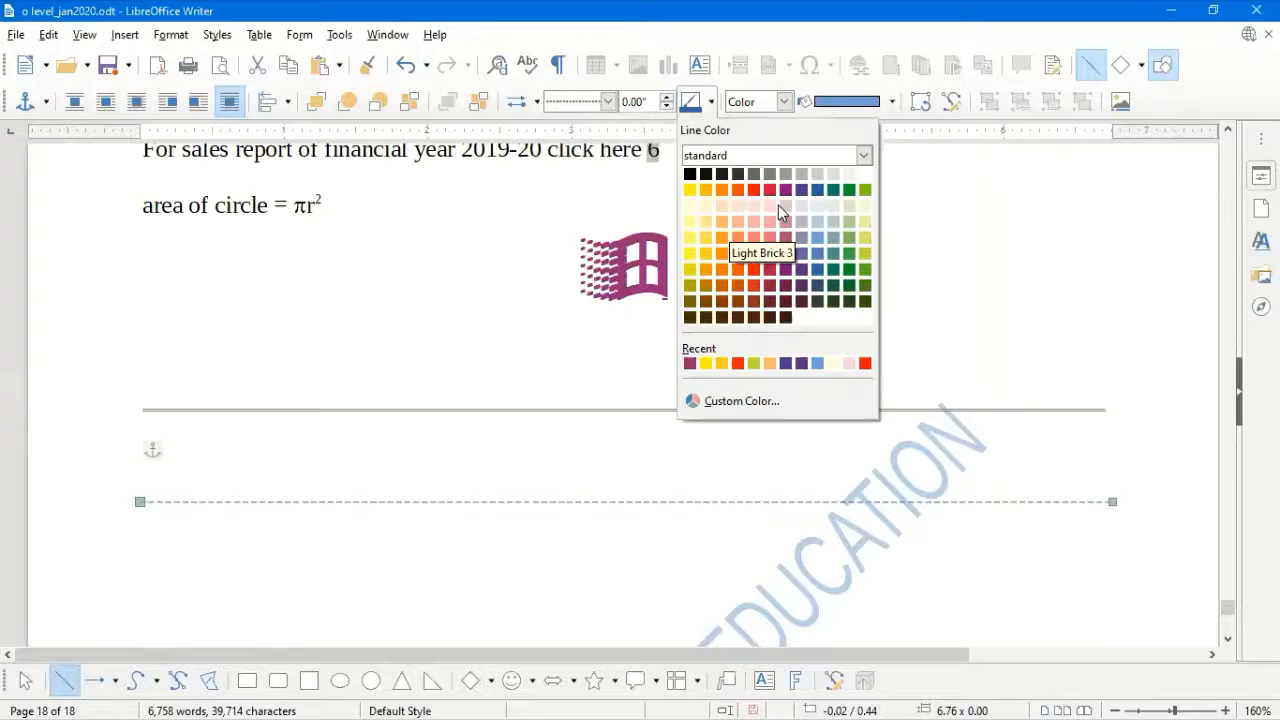
pyautogui.click(817, 186)
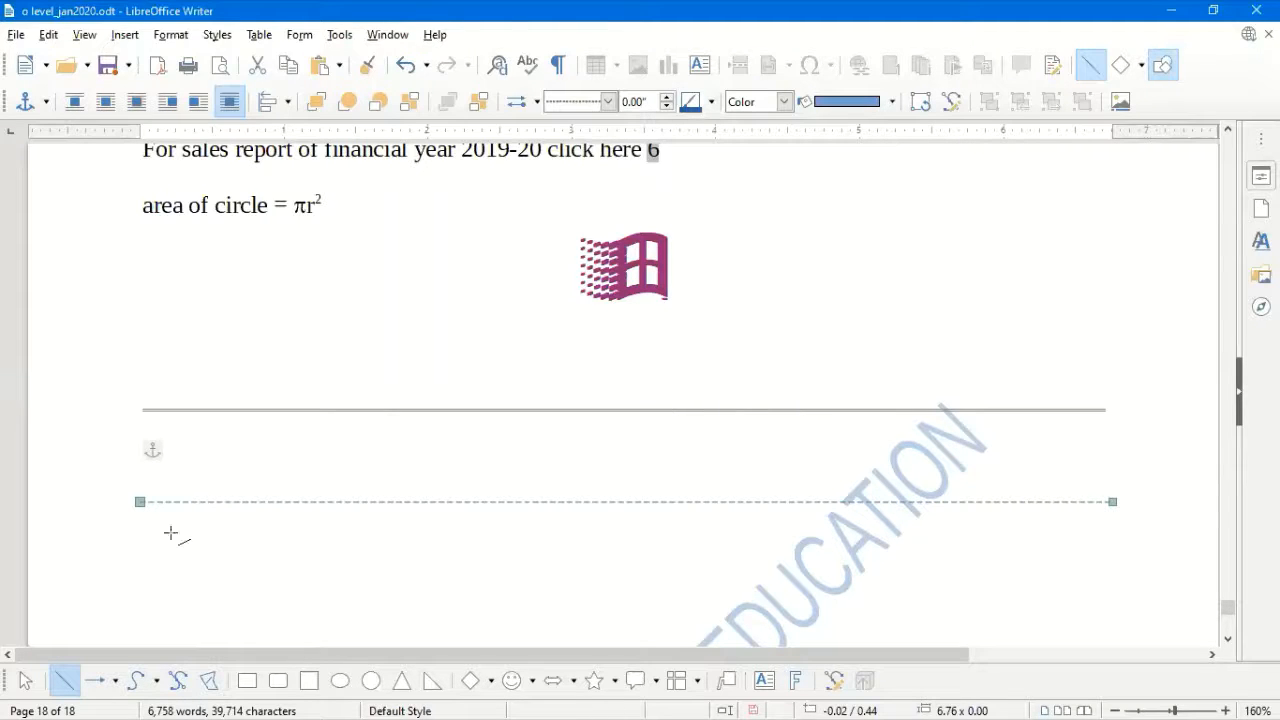
pyautogui.moveTo(171, 531)
pyautogui.mouseDown()
pyautogui.moveTo(606, 577)
pyautogui.moveTo(820, 540)
pyautogui.mouseUp()
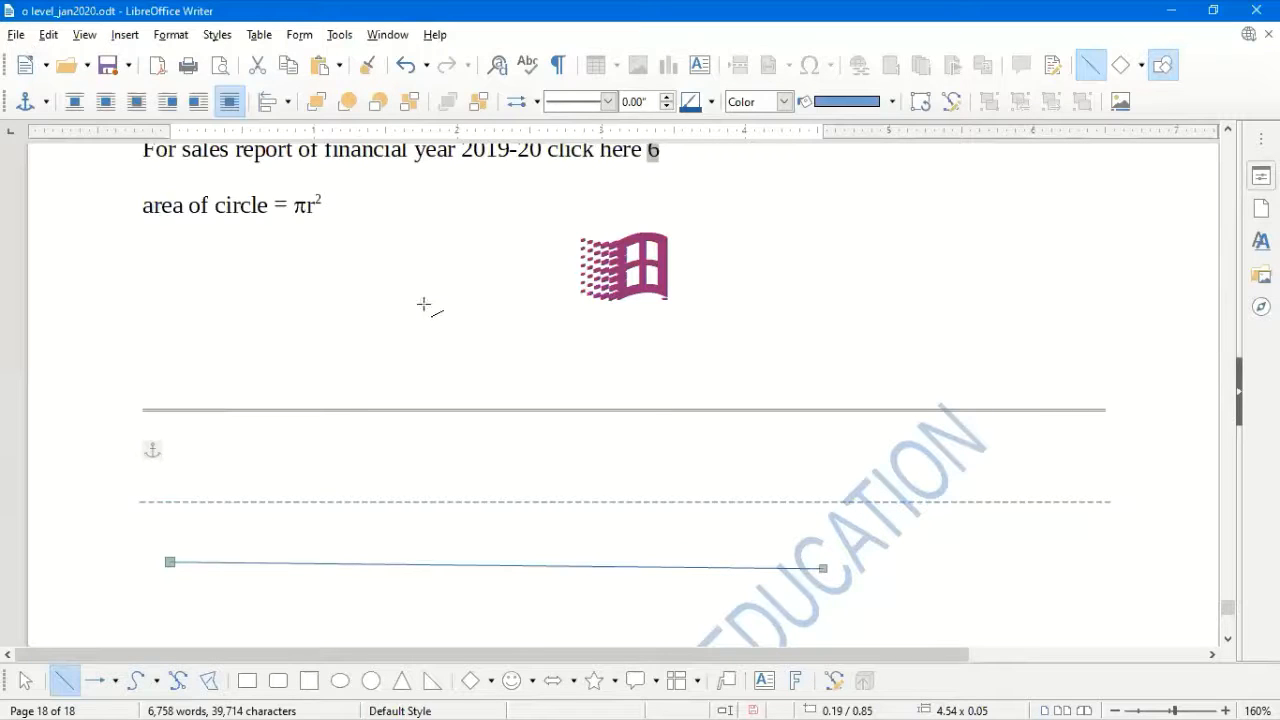
pyautogui.click(356, 195)
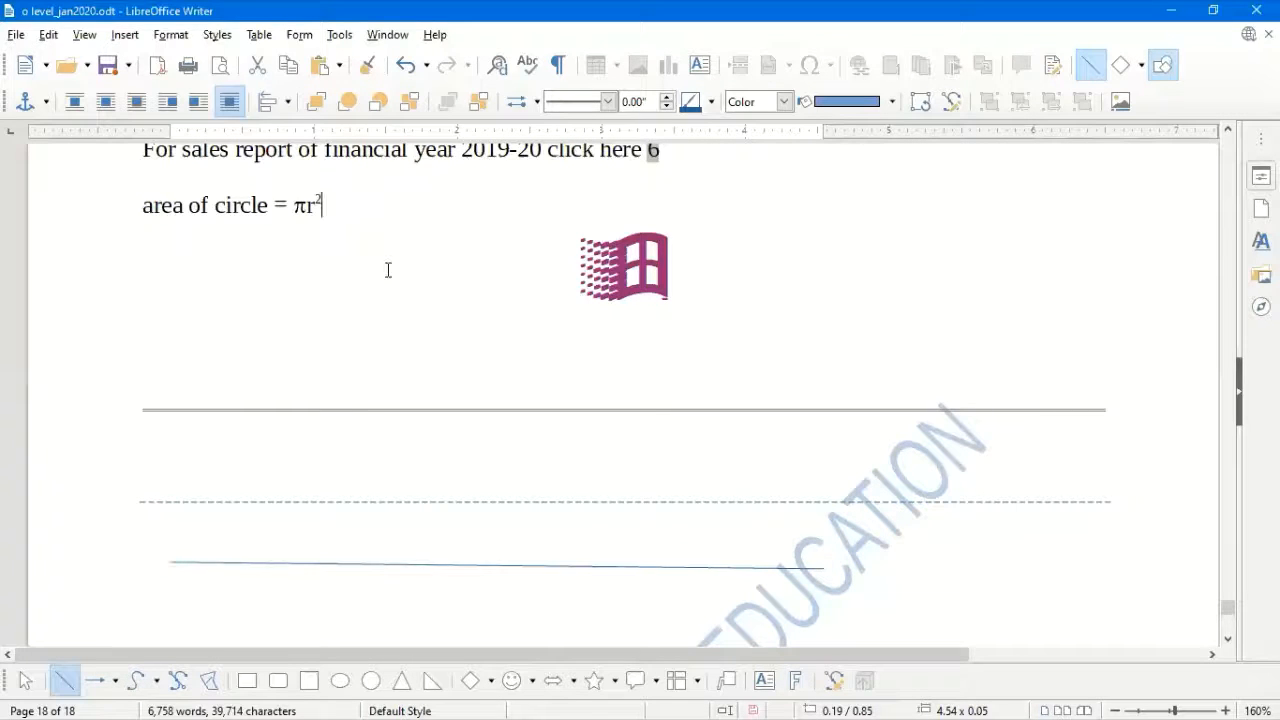
pyautogui.click(334, 404)
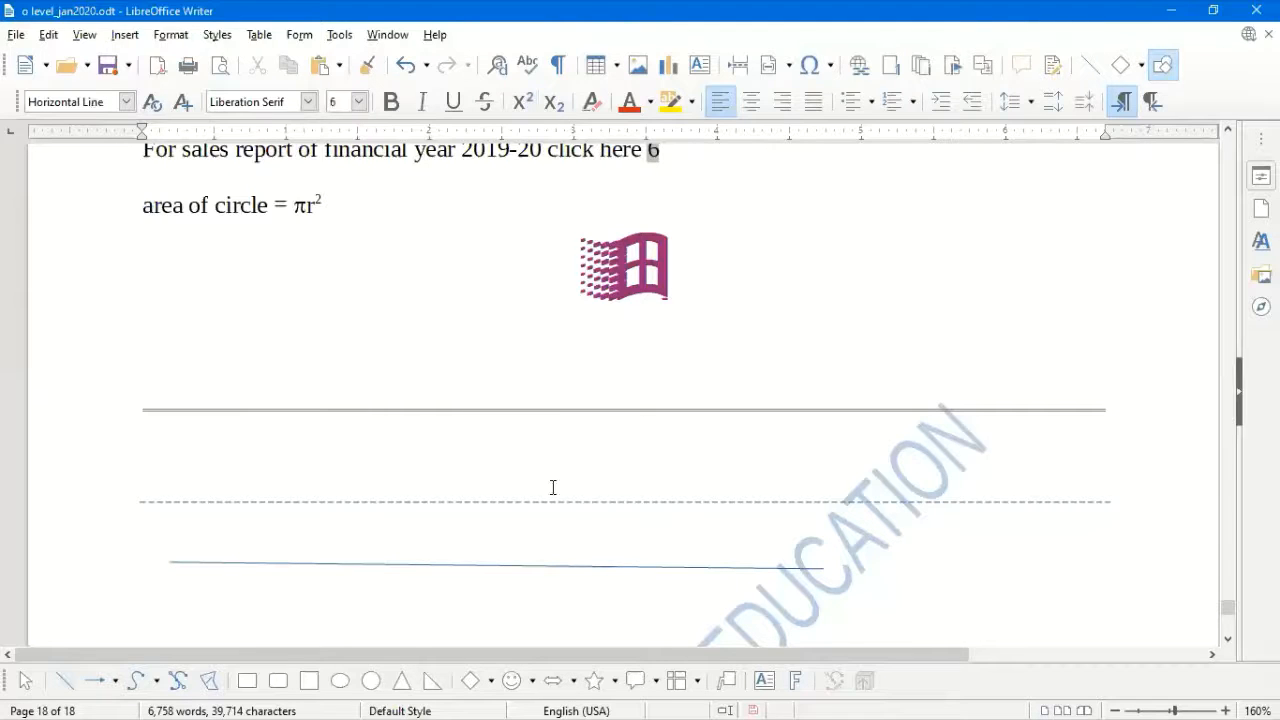
pyautogui.click(125, 36)
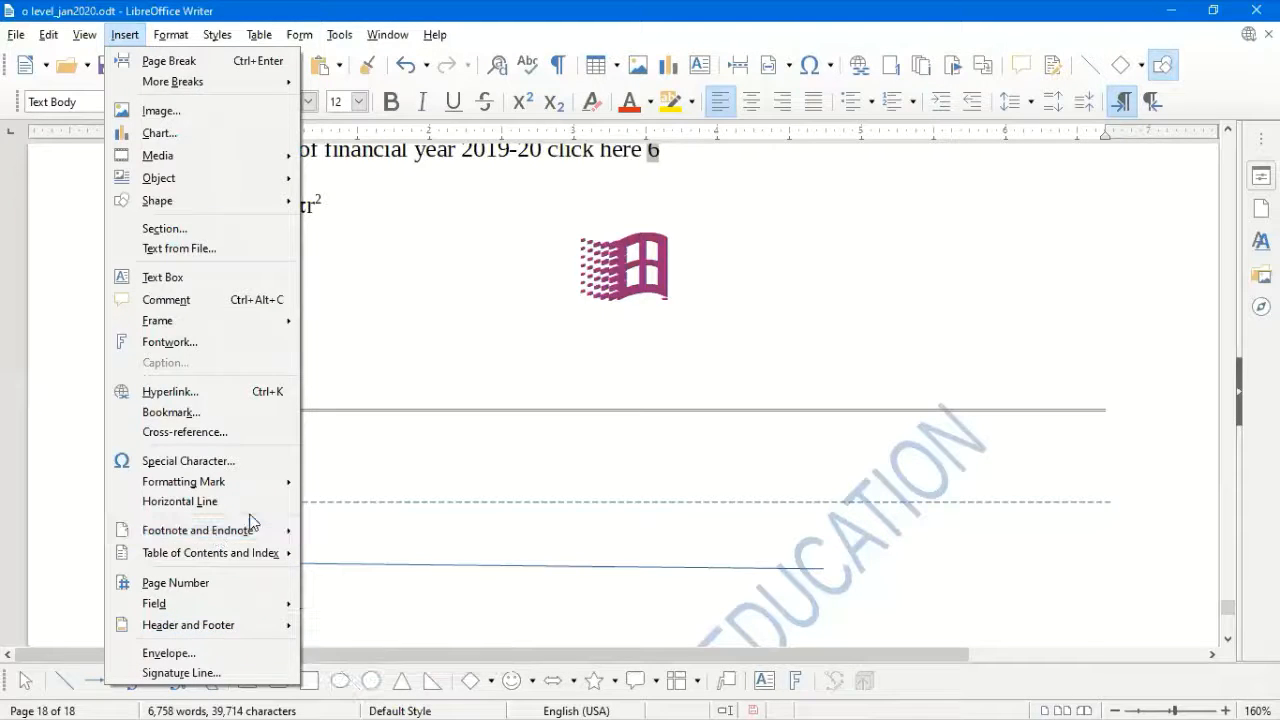
pyautogui.click(608, 345)
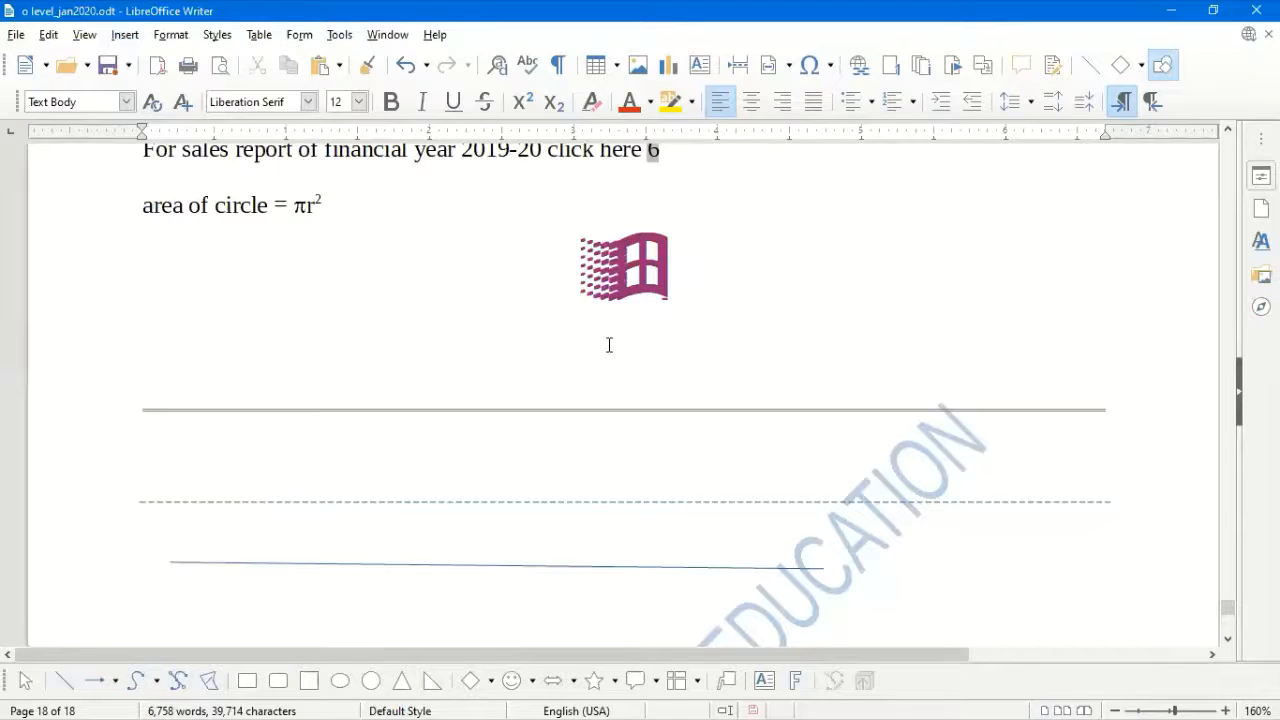